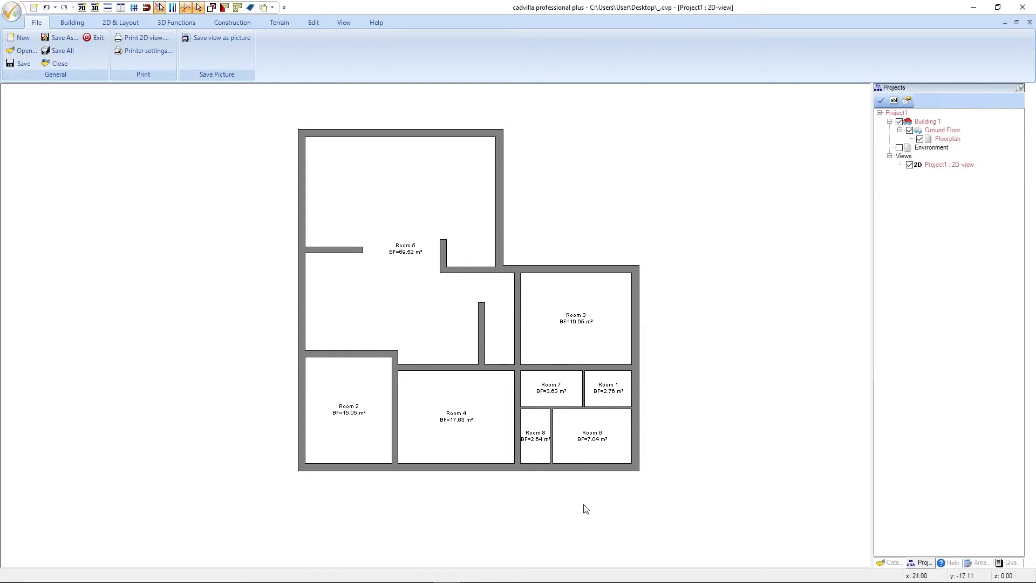
Start a freely positioned window construction and open its properties, keeping the element type Window, simple.
left_click(79, 23)
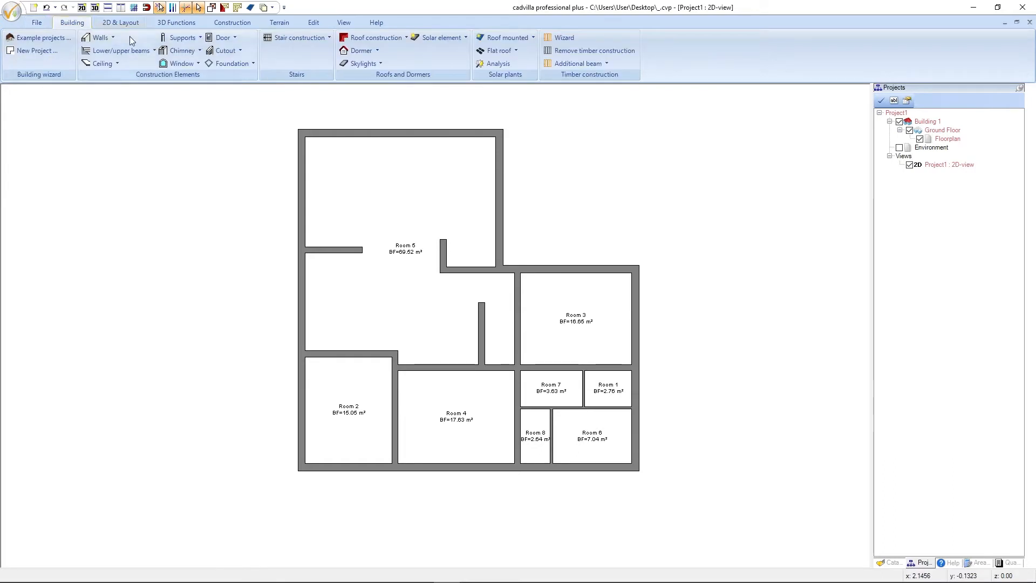
left_click(175, 65)
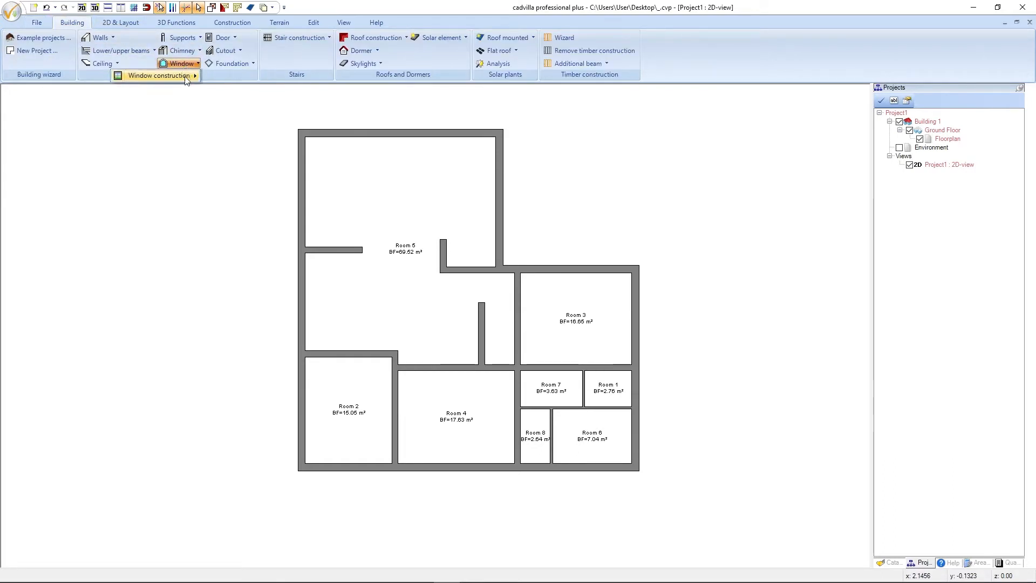
mouse_move(186, 79)
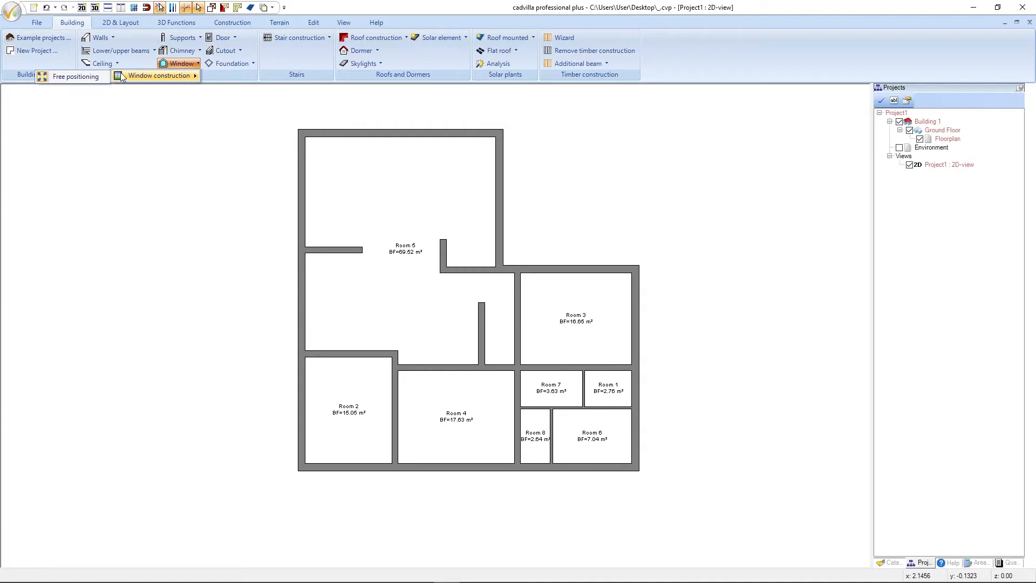
left_click(75, 77)
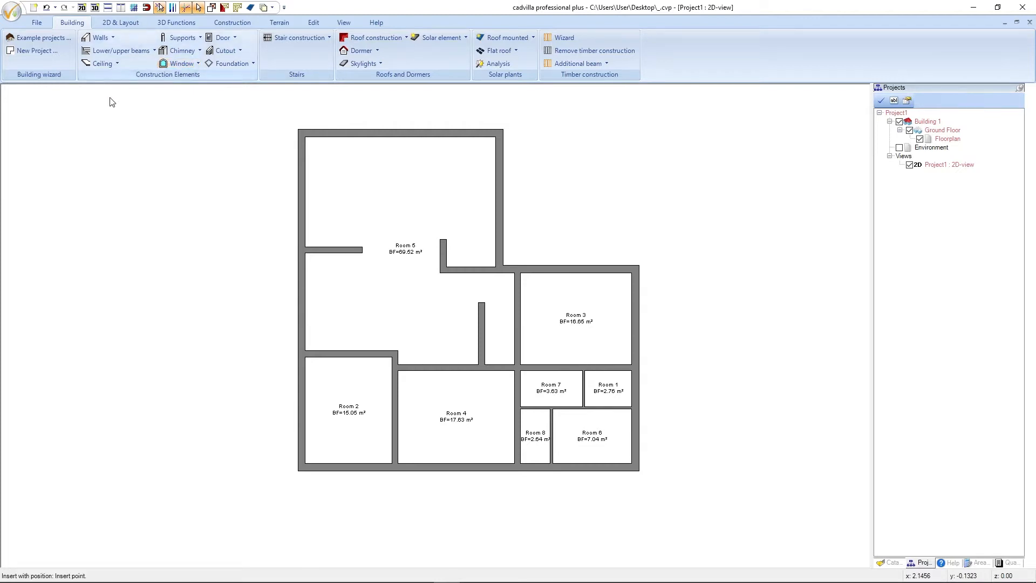
right_click(713, 280)
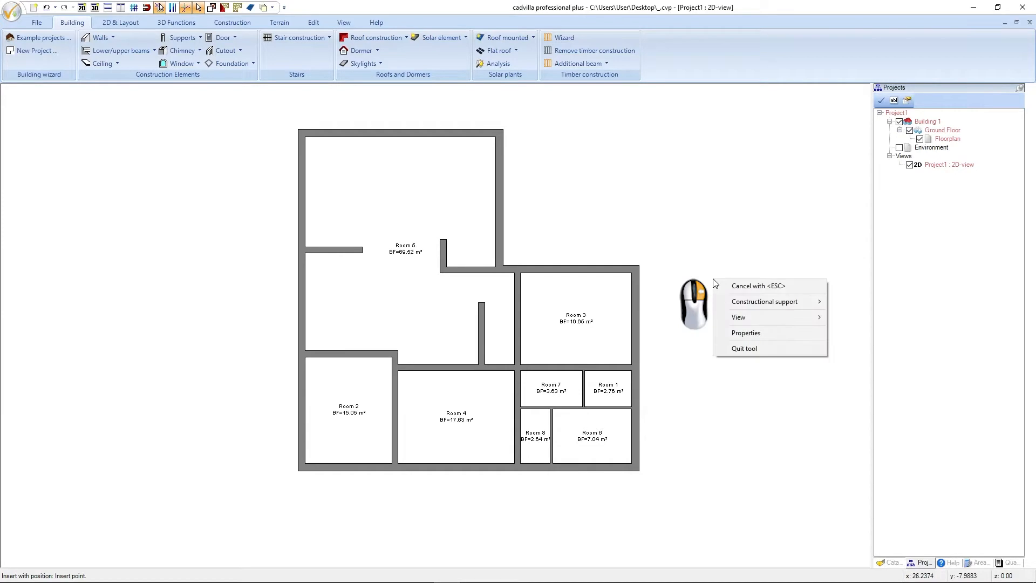
left_click(779, 333)
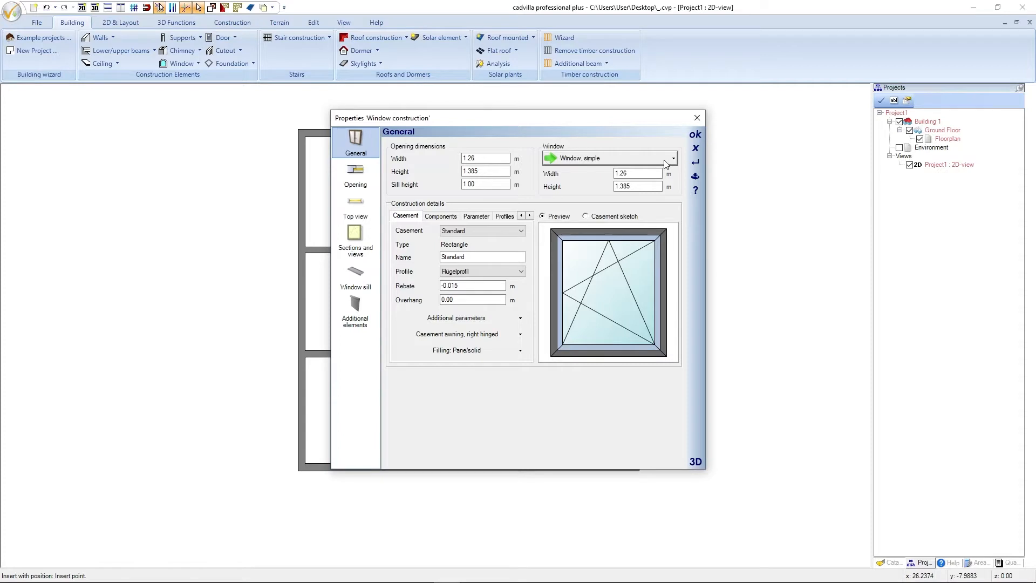
left_click(665, 162)
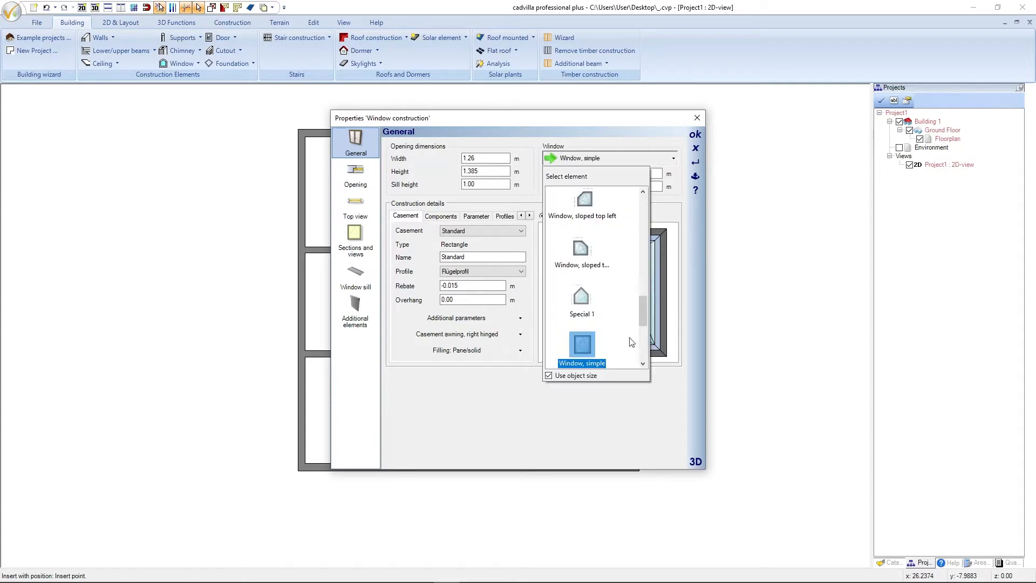
left_click(675, 206)
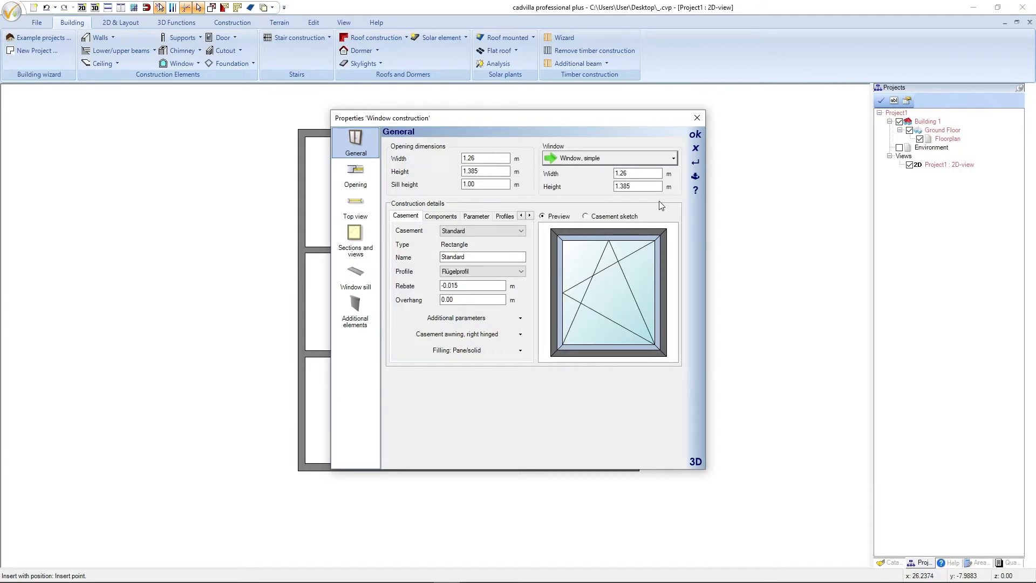
Set the window opening to 0.875 m wide and 1.10 m high.
double_click(475, 158)
type("0")
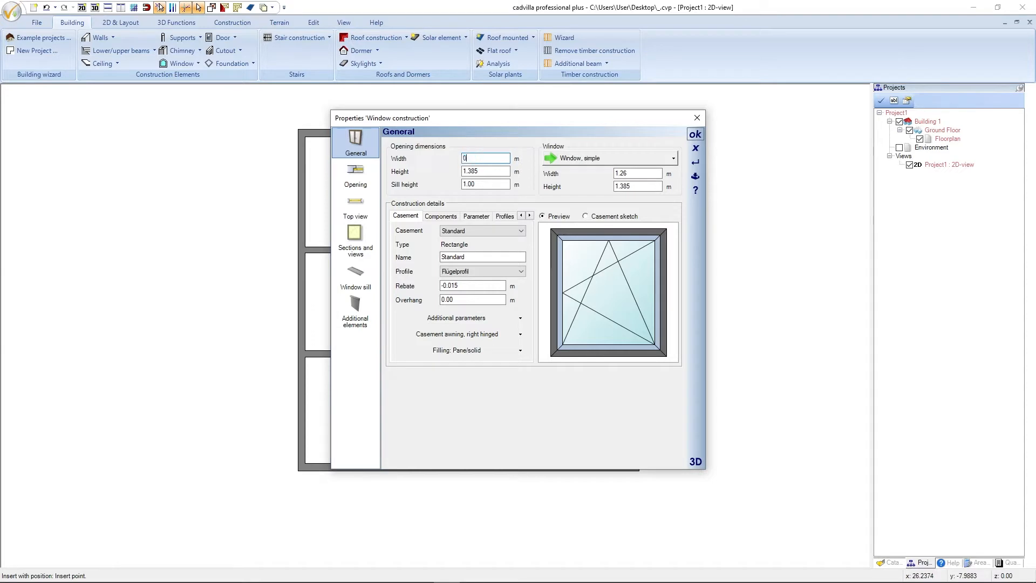
type(",875")
key("Tab")
type("1")
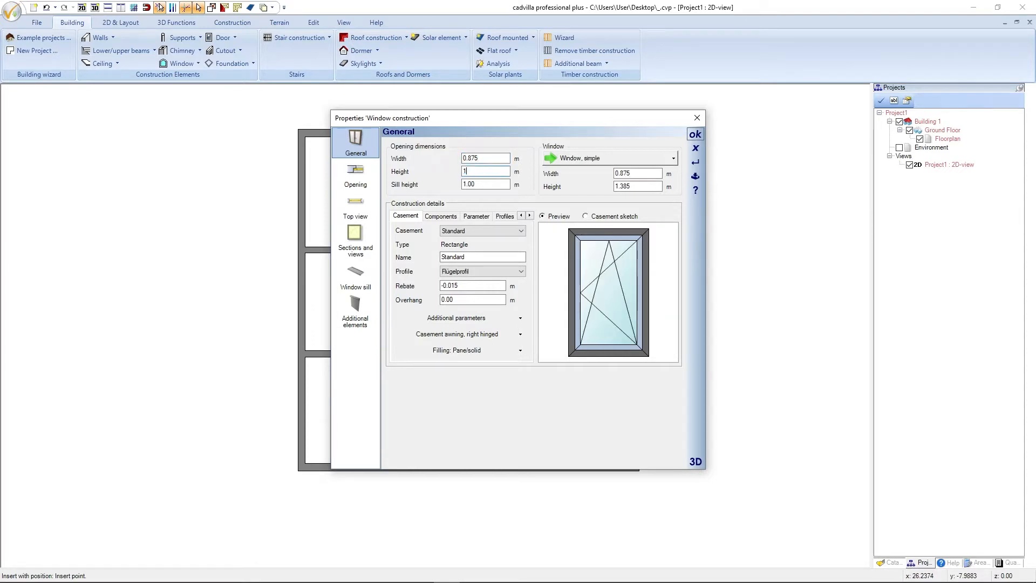
type(",10")
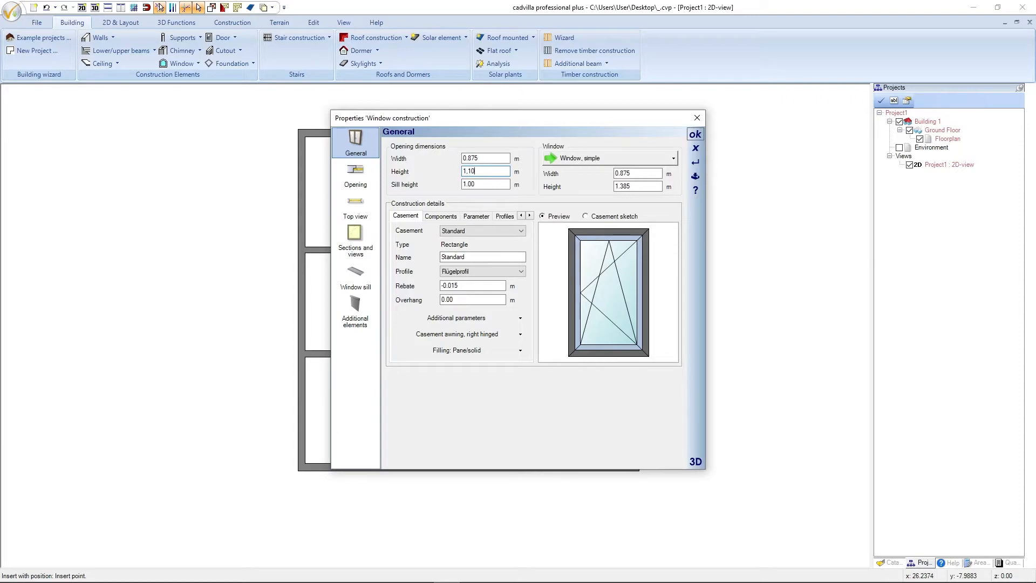
key("Tab")
key("Tab")
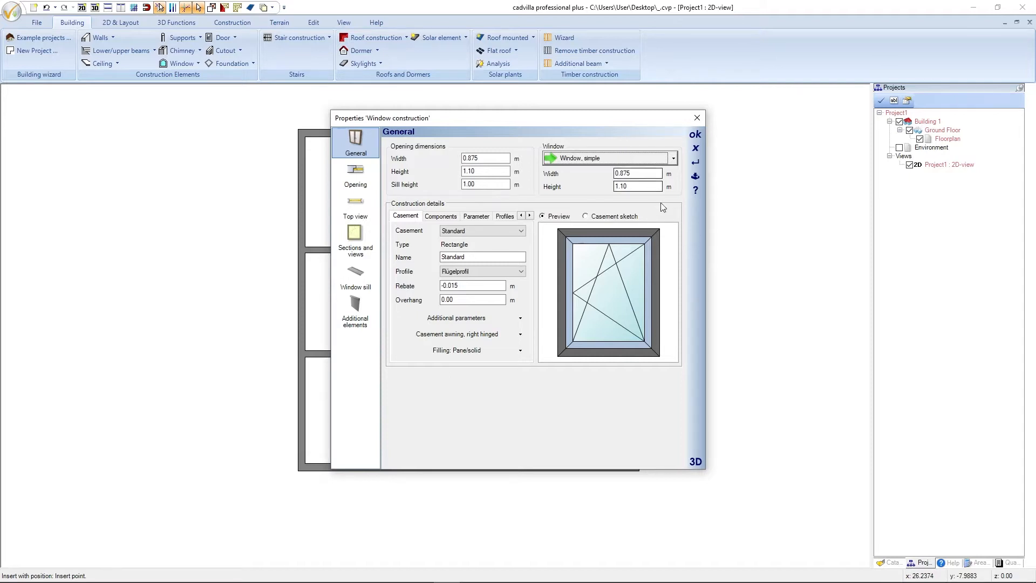
Open the bar editor for the window's casement pane and browse the bar arrangement catalog.
left_click(620, 292)
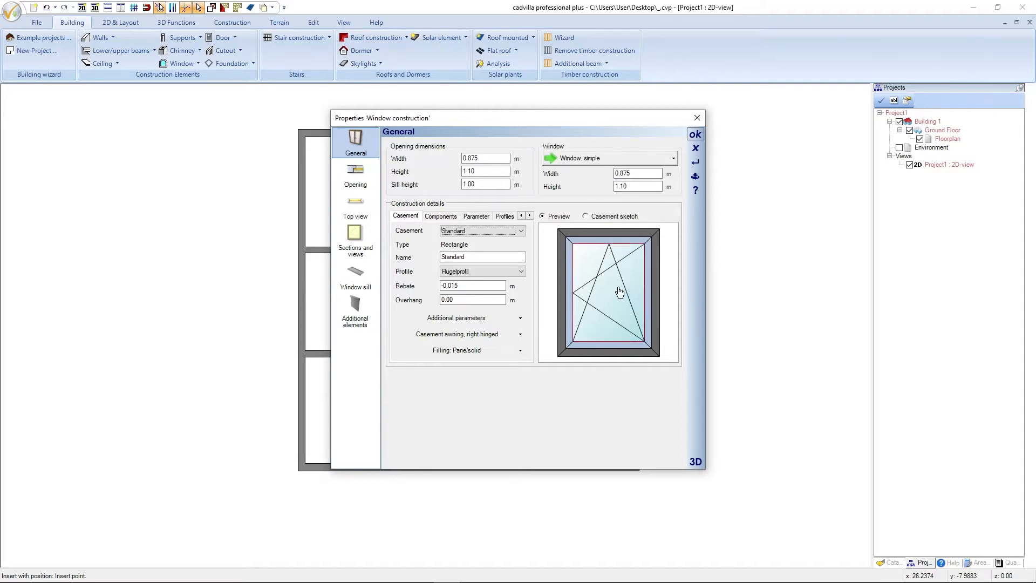
right_click(620, 292)
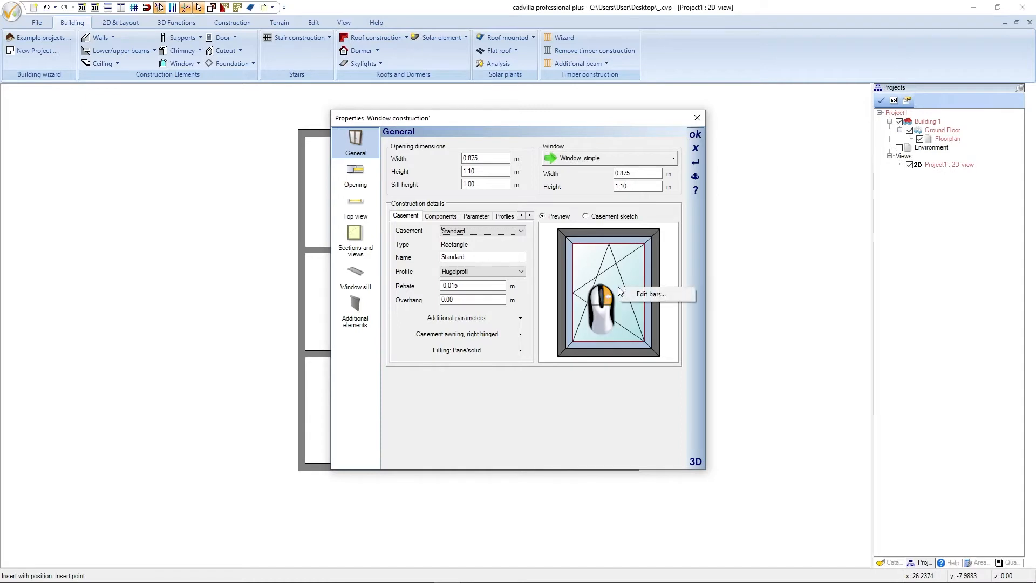
left_click(662, 297)
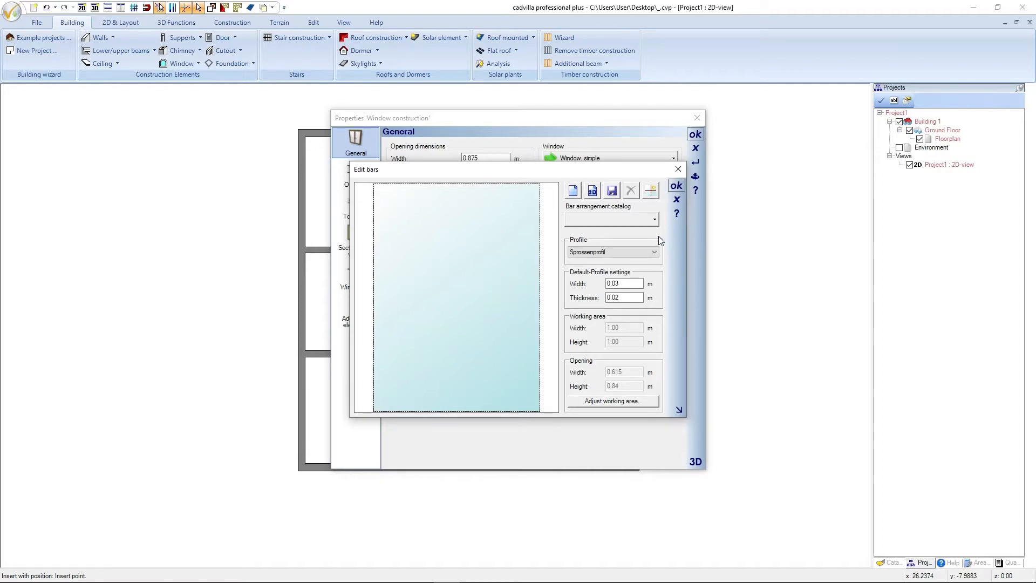
left_click(655, 219)
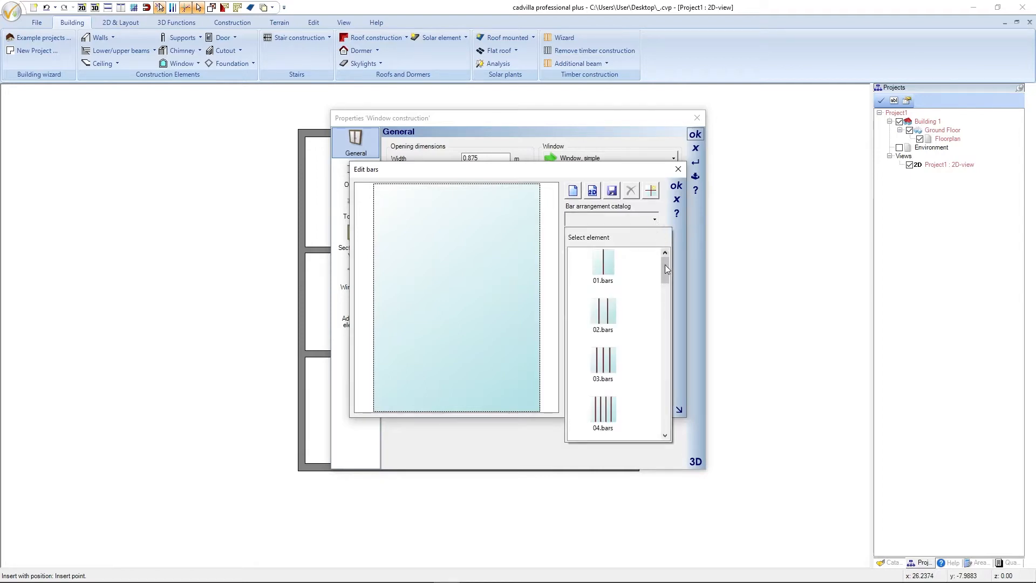
left_click_drag(665, 264, 666, 235)
left_click(667, 220)
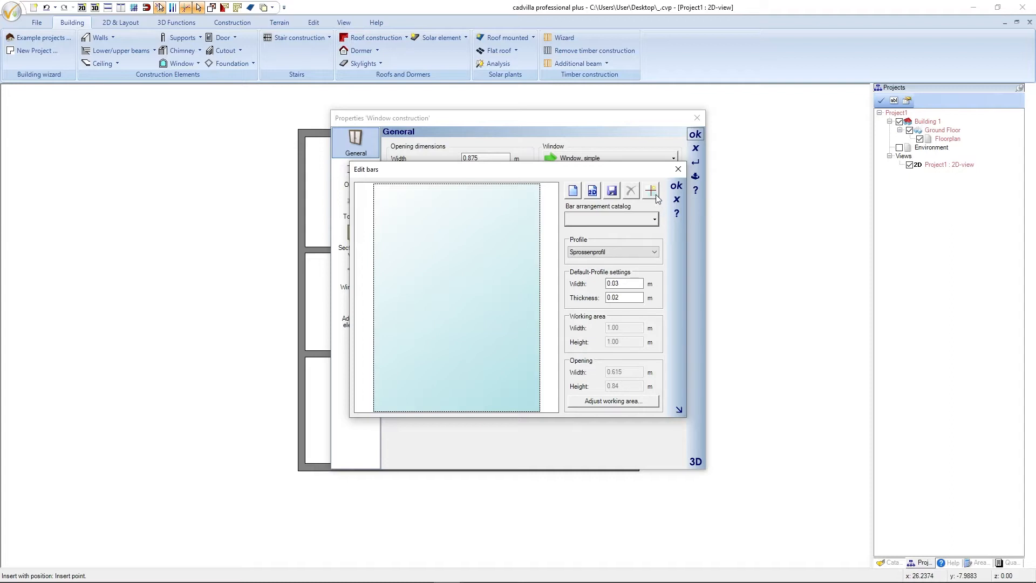
Add a horizontal bar at 50% of the pane's height.
left_click(654, 193)
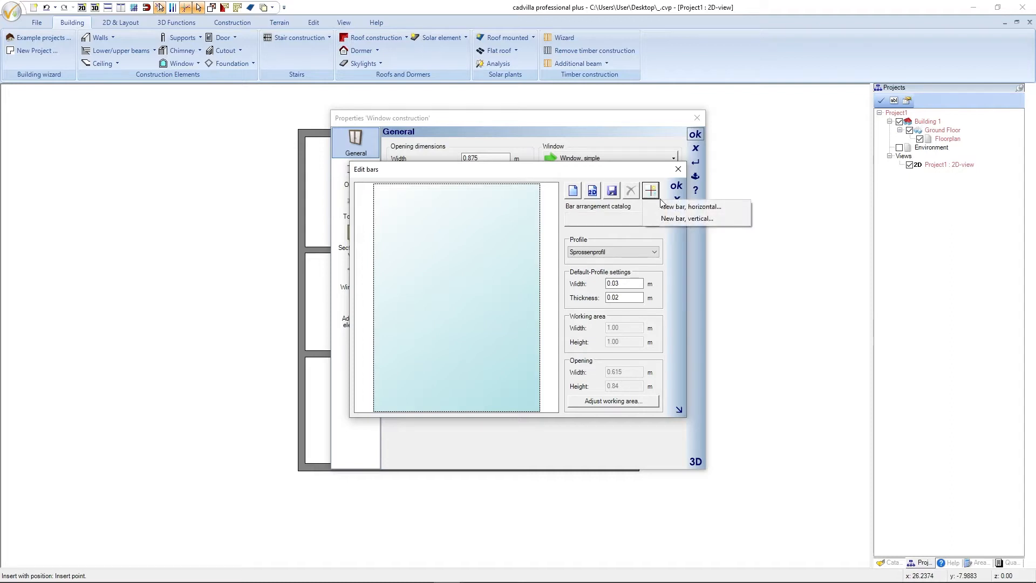
left_click(665, 206)
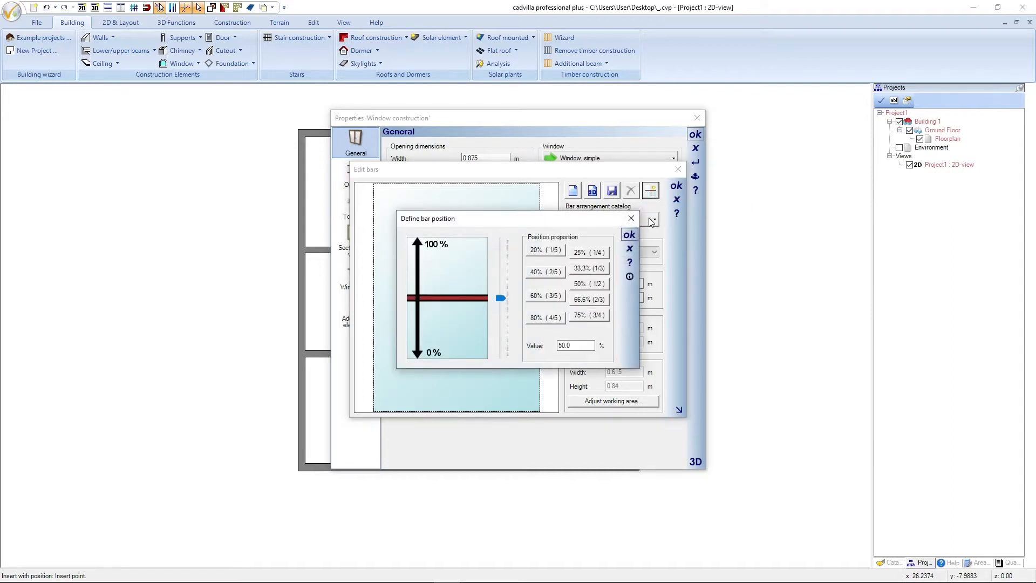
left_click(584, 287)
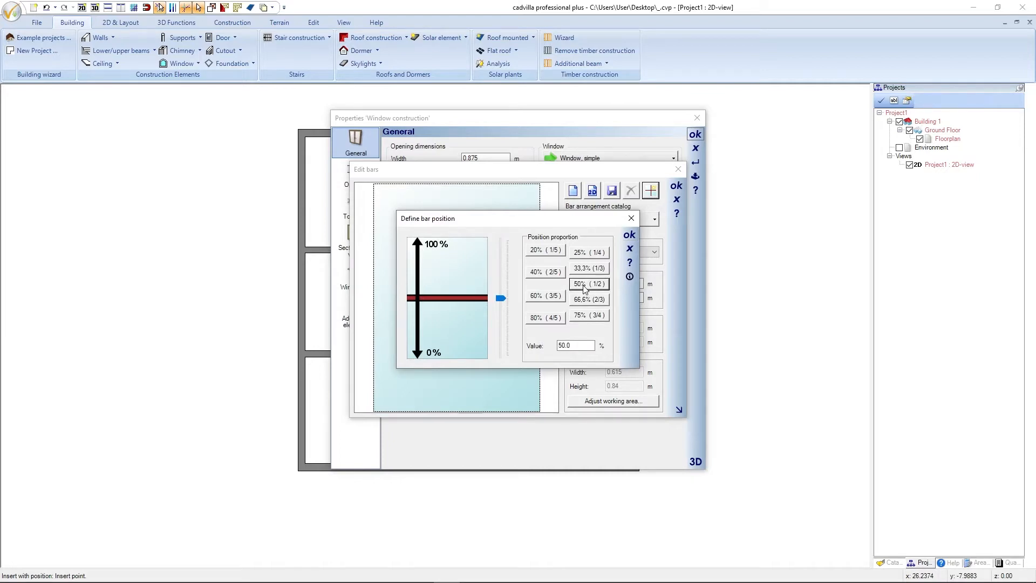
left_click(630, 235)
Add a vertical bar at 50% of the pane's width and accept the bar arrangement.
left_click(651, 198)
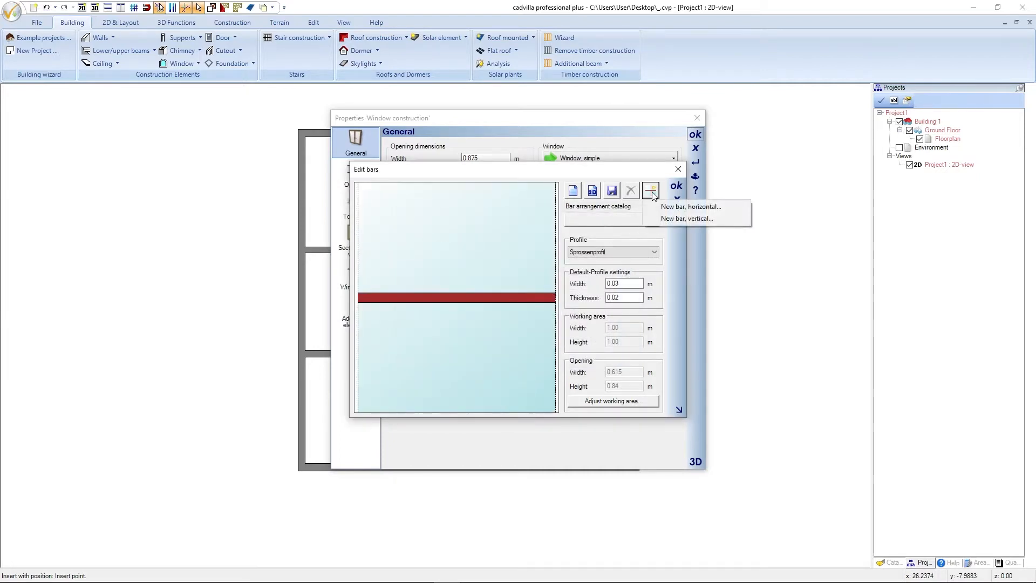
left_click(667, 219)
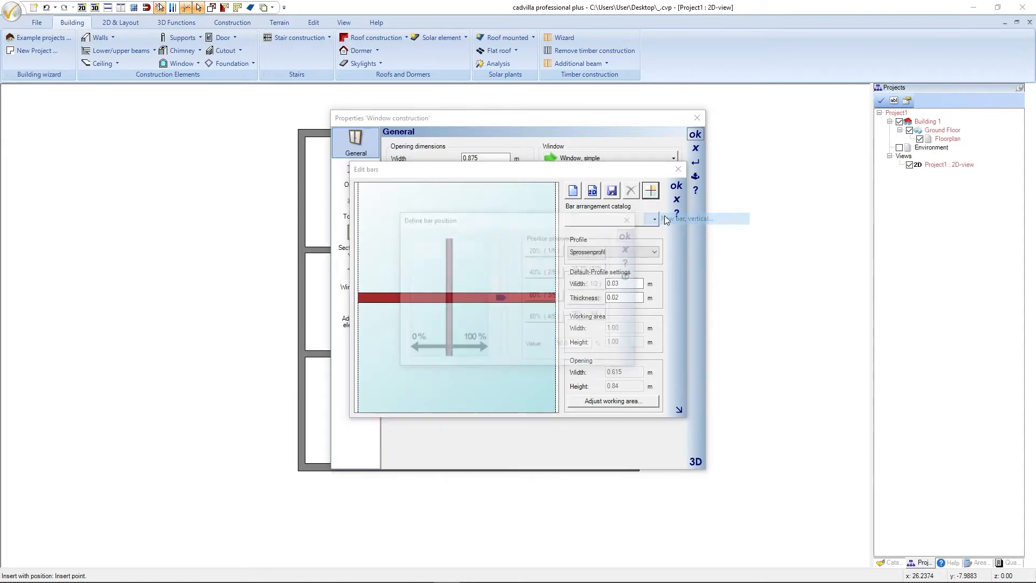
left_click(601, 286)
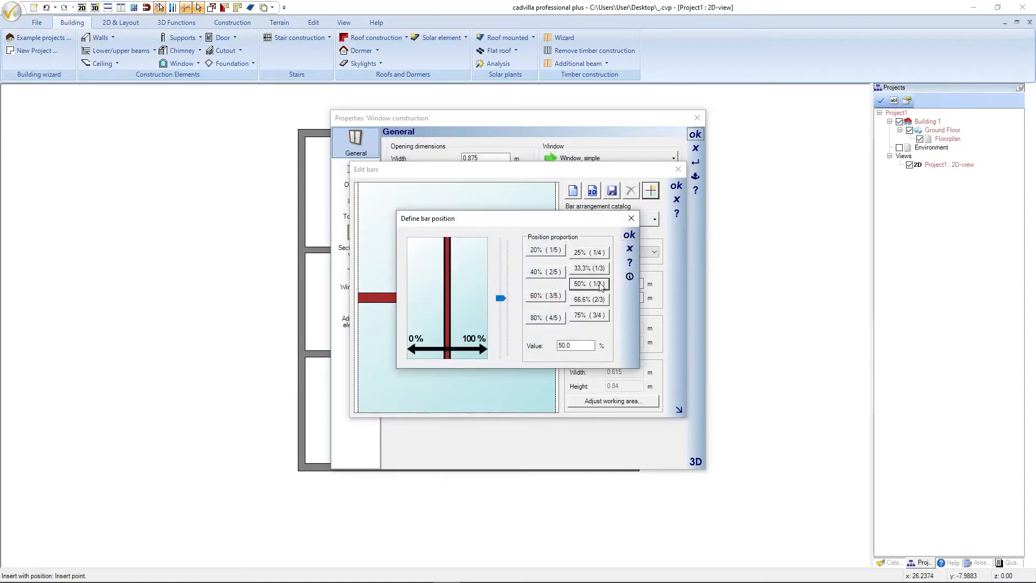
left_click(628, 236)
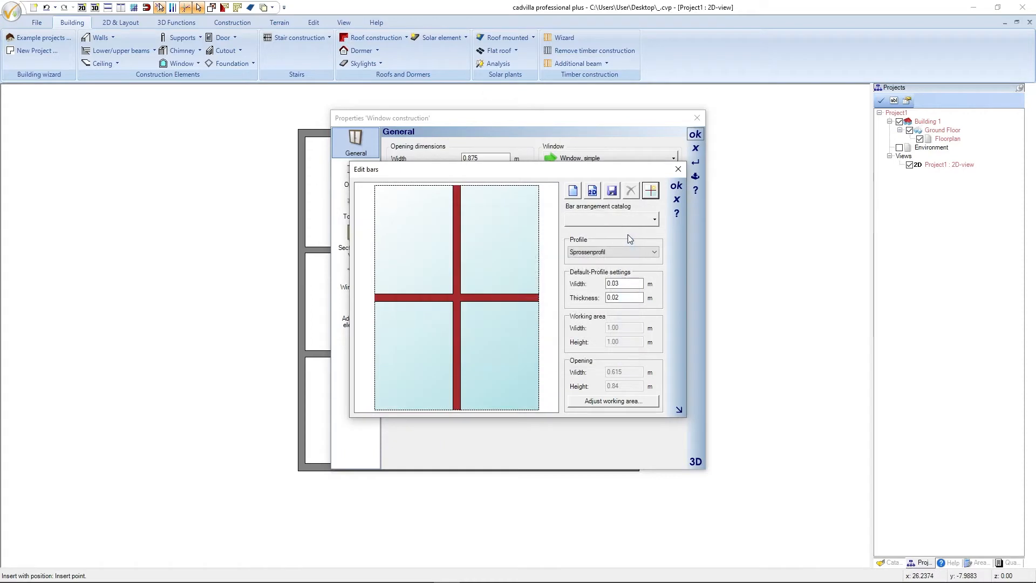
left_click(676, 187)
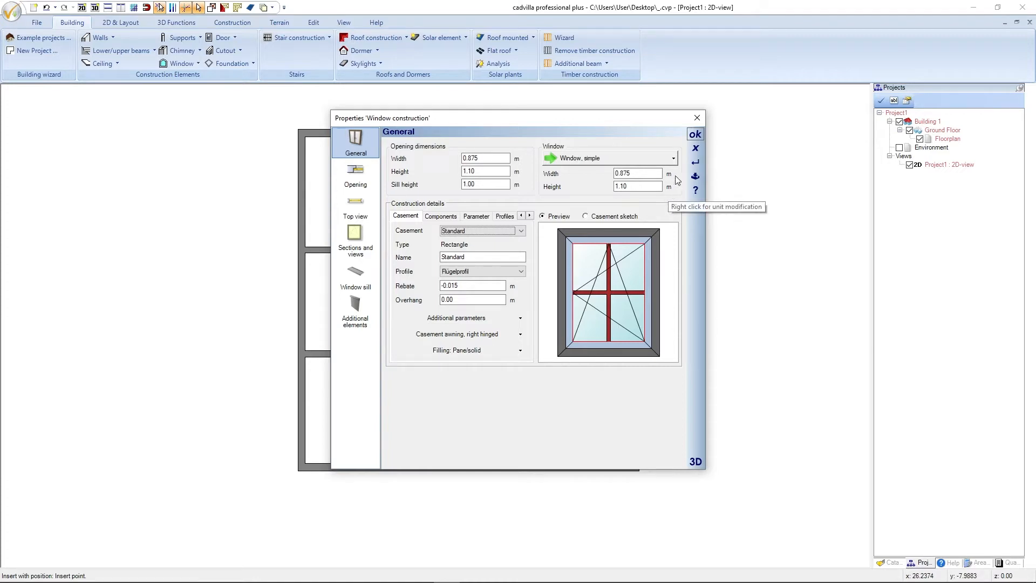
Accept the window properties and place one window in the lower exterior wall of Room 6.
left_click(696, 135)
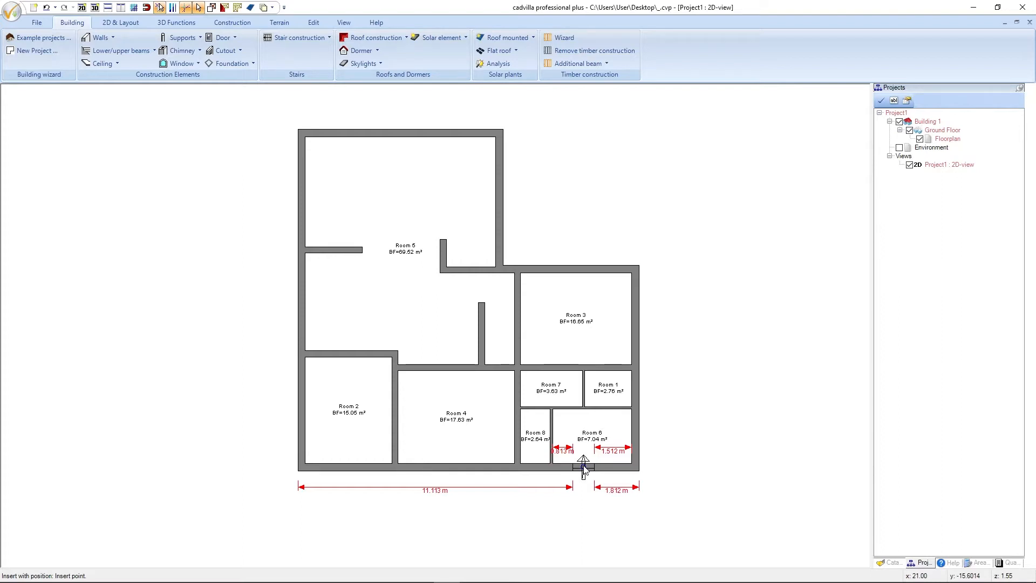
left_click(584, 468)
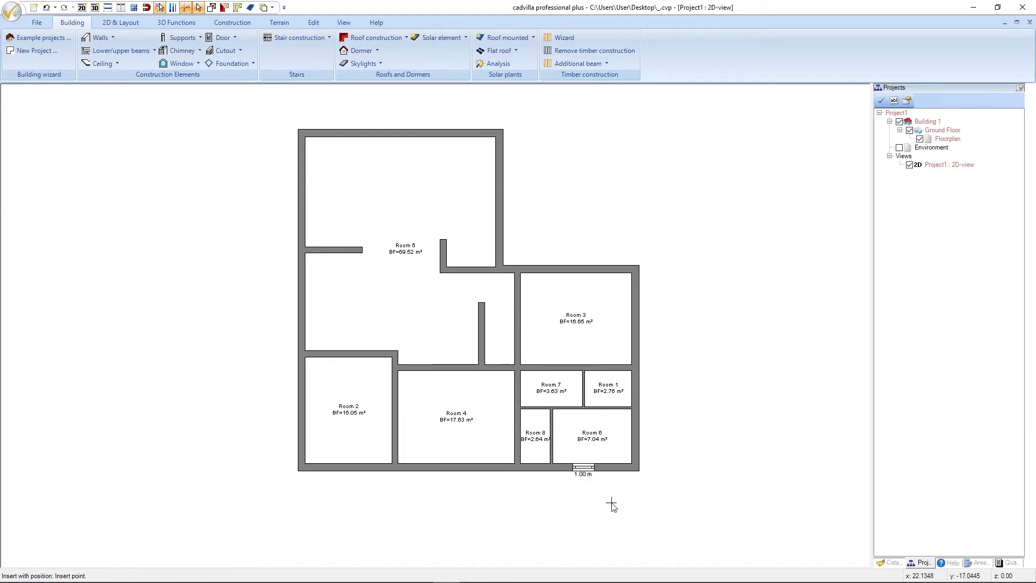
key("Escape")
Move the Room 6 window to a distance of 2.125 m from the inner face of the room's right exterior wall.
scroll(576, 467, "up", 3)
scroll(576, 467, "up", 3)
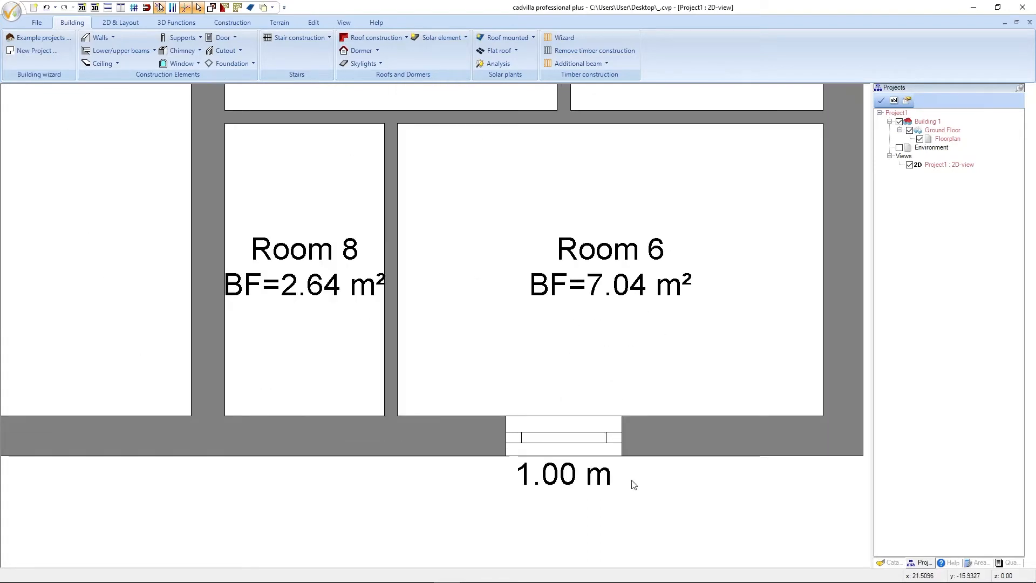
left_click(578, 440)
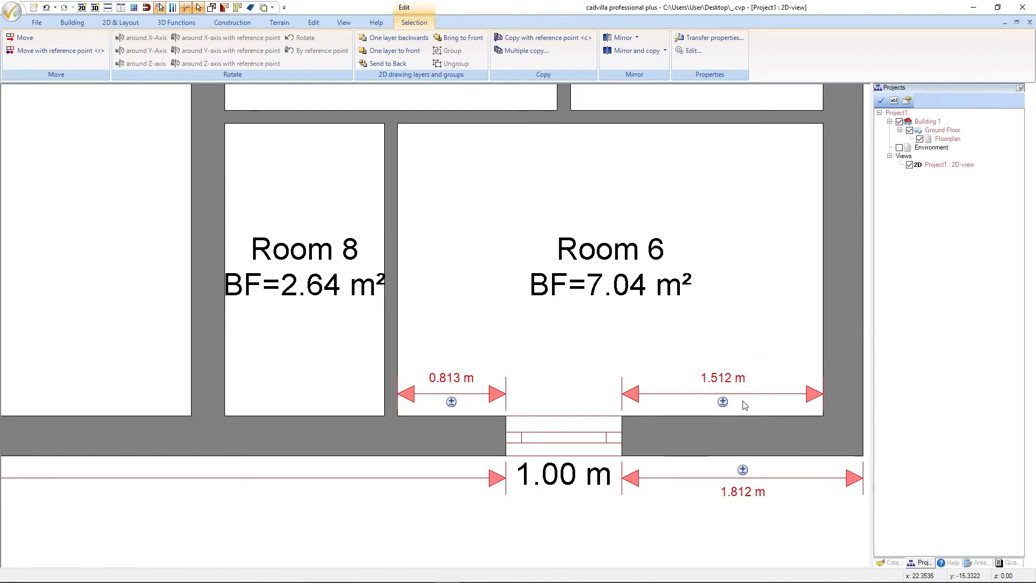
left_click(724, 402)
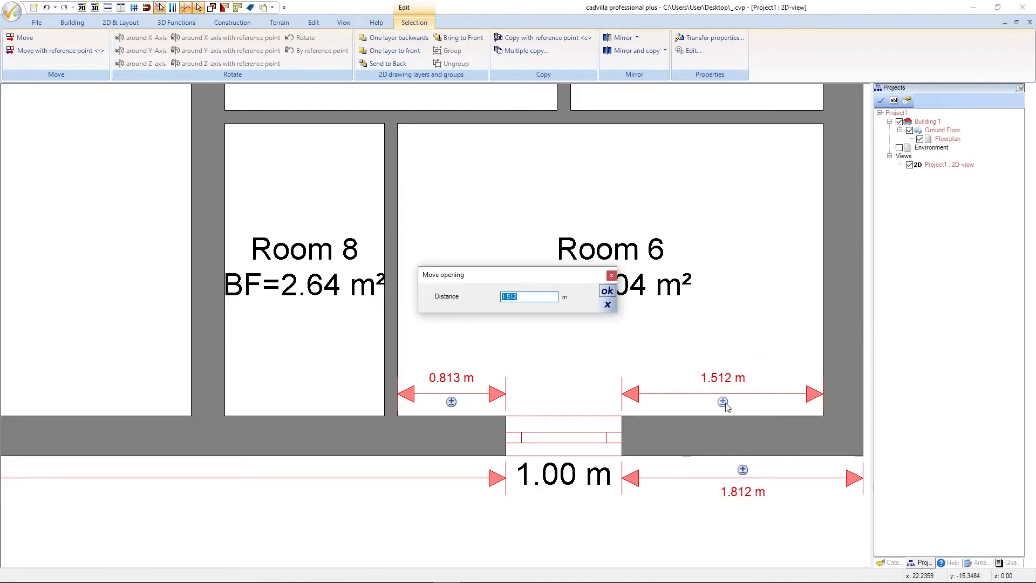
type("2,125")
key("Return")
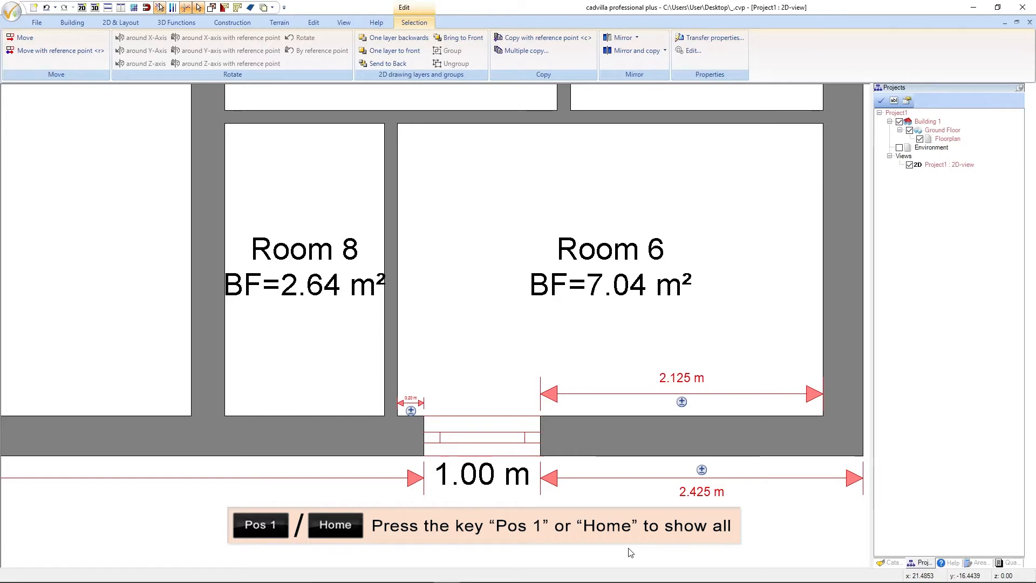
Copy the Room 6 window and bring the pasted copy to the lower exterior wall of Room 8.
key("Home")
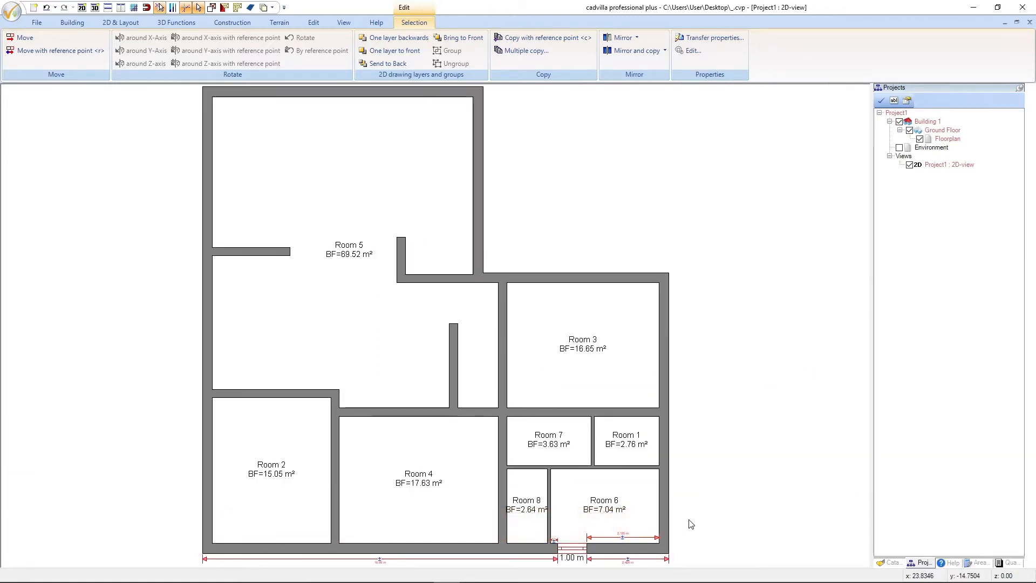
key("ctrl+c")
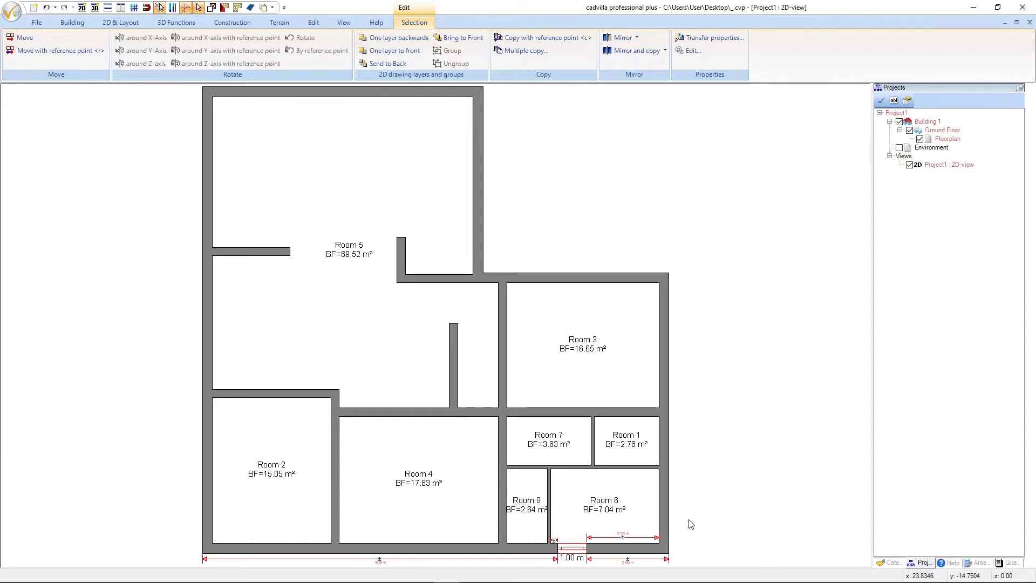
key("ctrl+v")
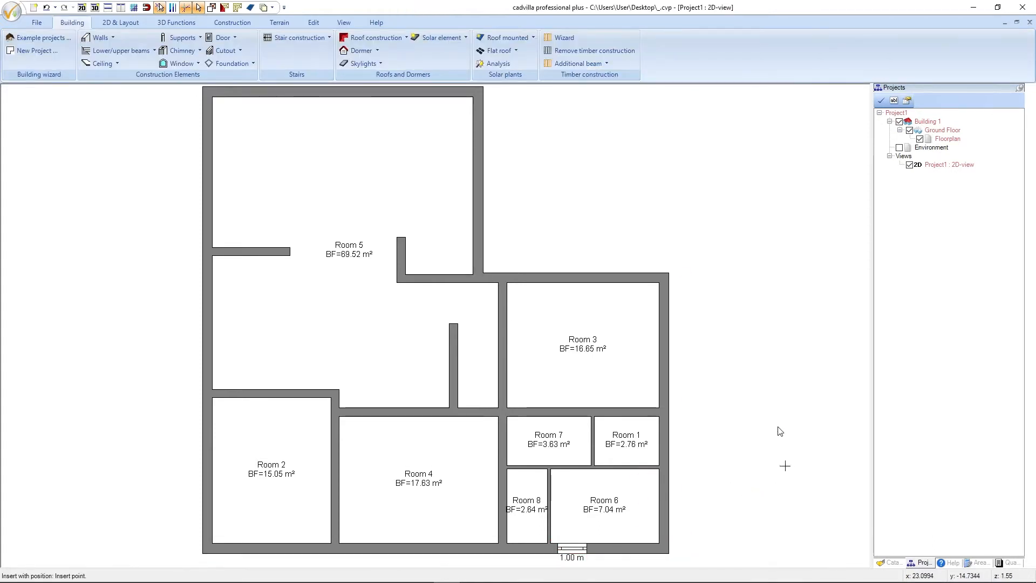
scroll(781, 431, "down", 2)
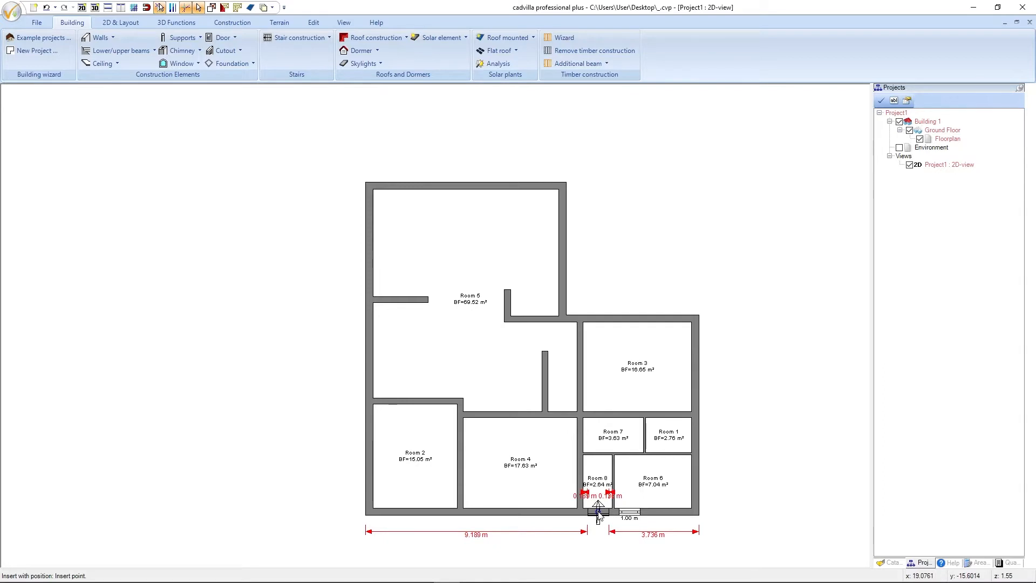
scroll(599, 515, "up", 5)
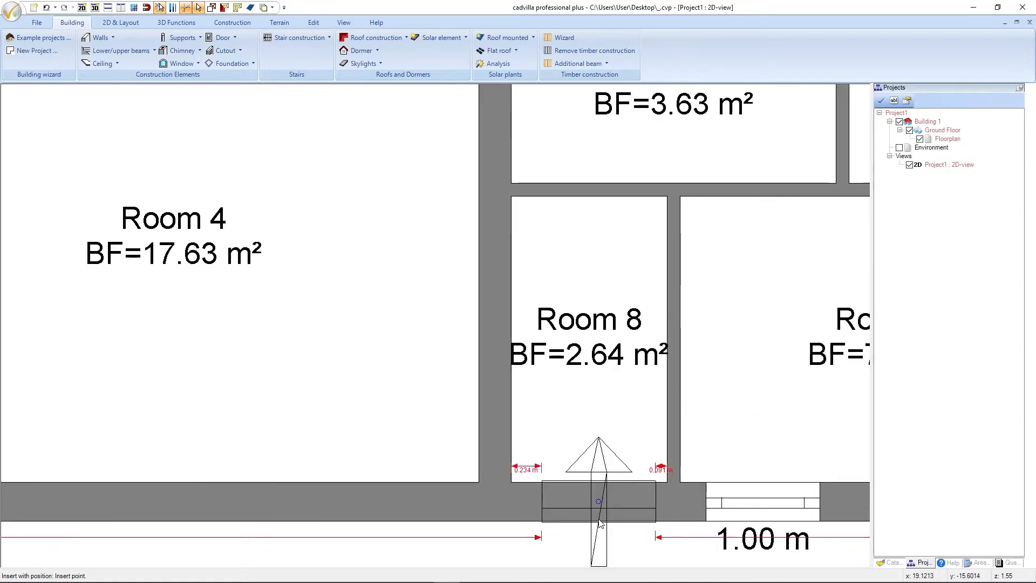
scroll(599, 521, "up", 1)
scroll(598, 511, "down", 3)
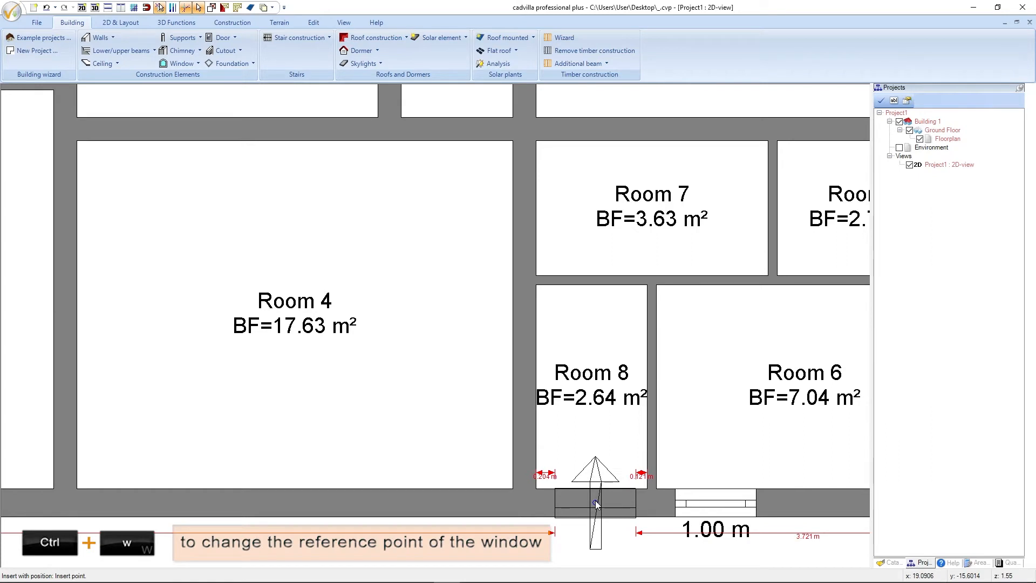
Cycle the copied window's reference point through its options until it is back at the centre.
key("ctrl+w")
key("ctrl+w")
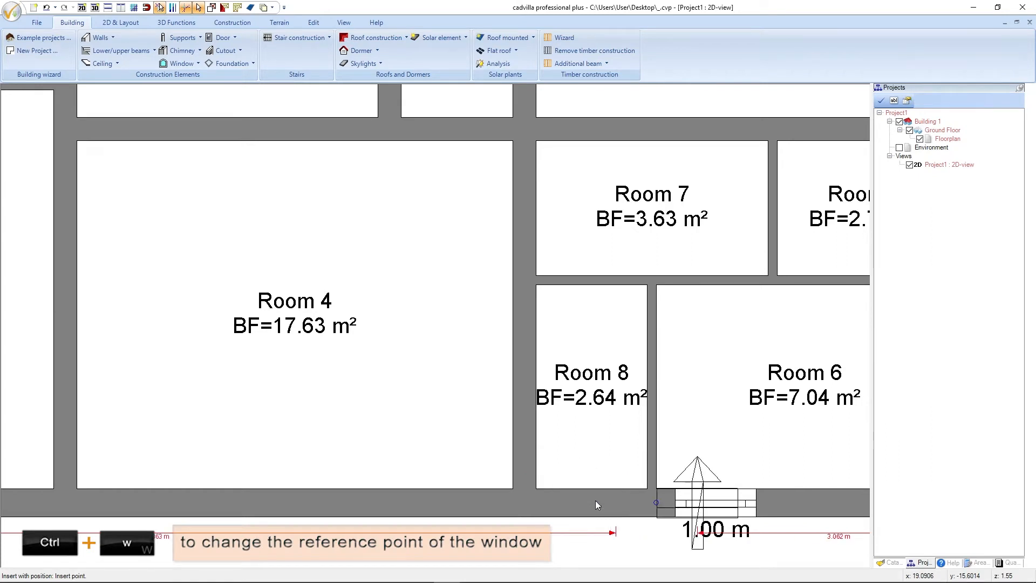
key("ctrl+w")
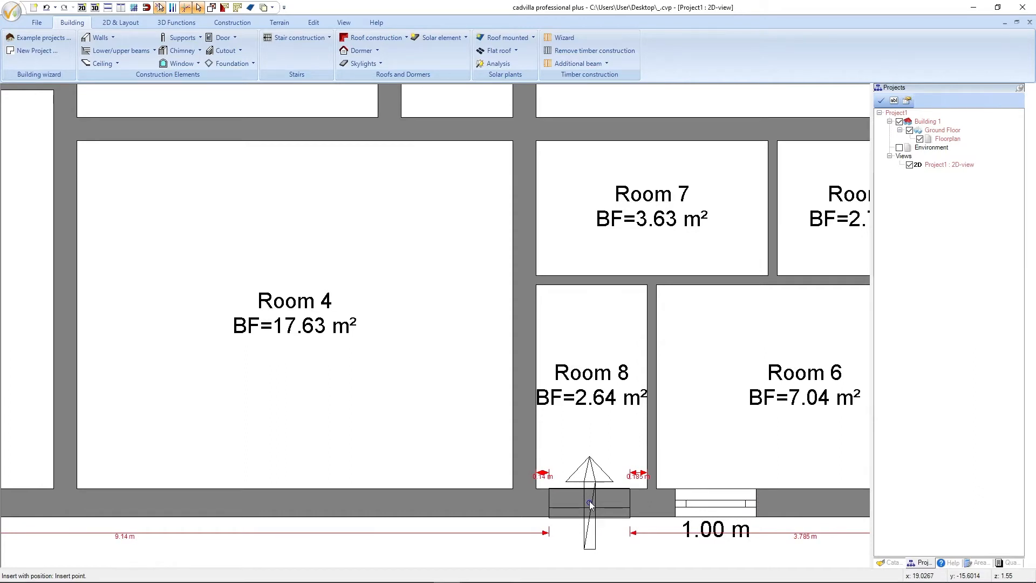
Place the copied window at the centre point between the two lower inner corners of Room 8.
right_click(590, 504)
mouse_move(617, 525)
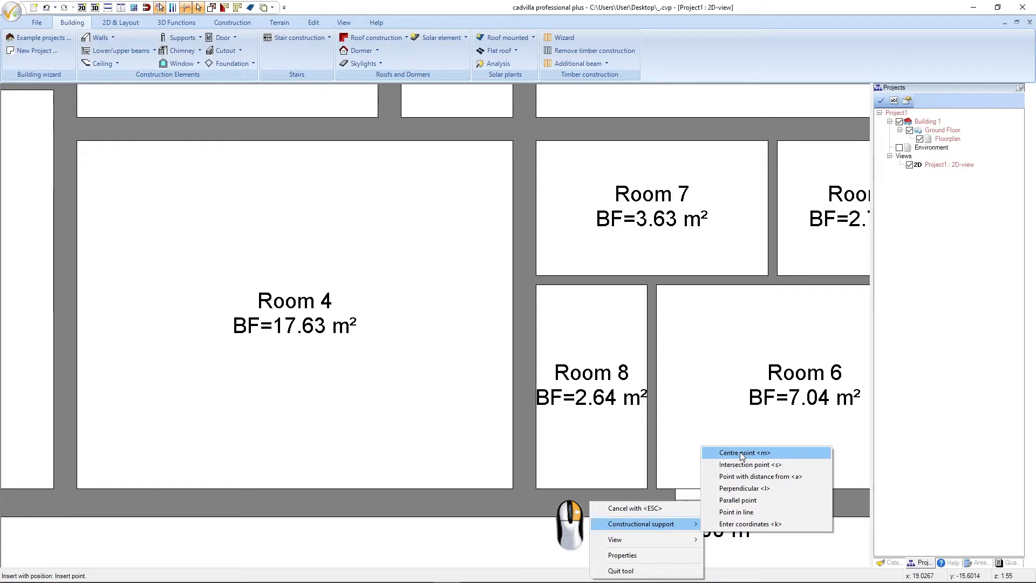
key("m")
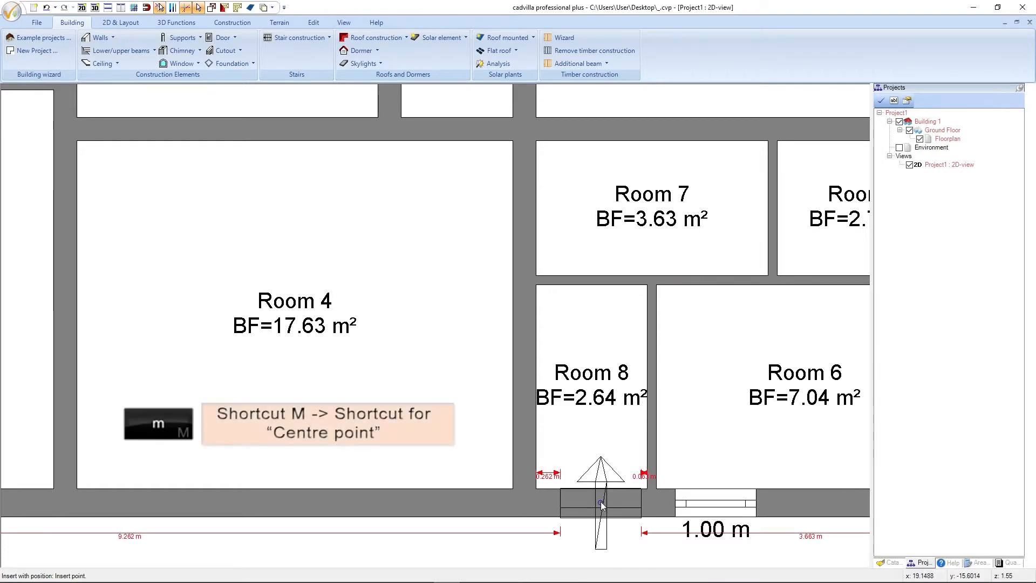
key("m")
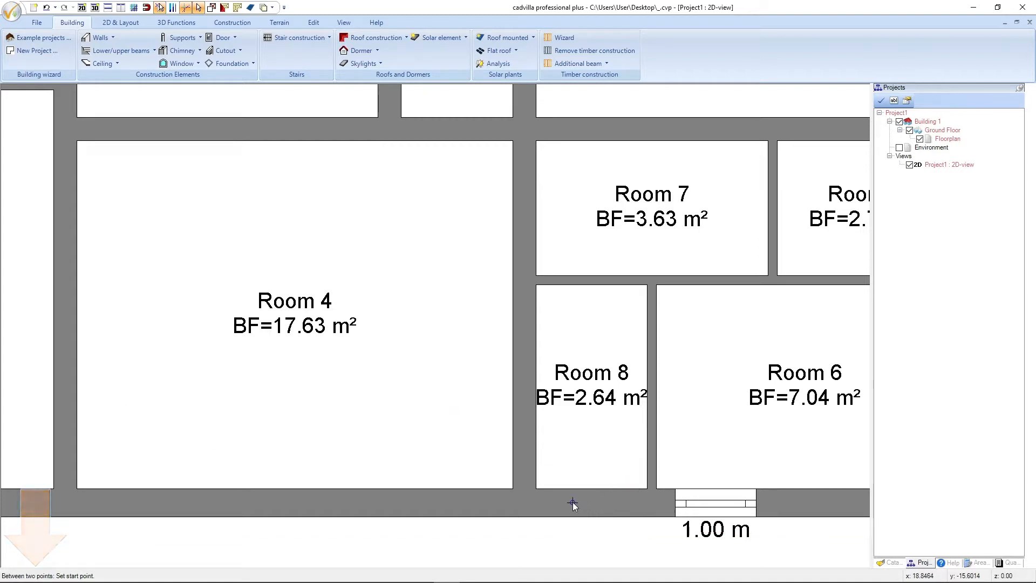
left_click(537, 489)
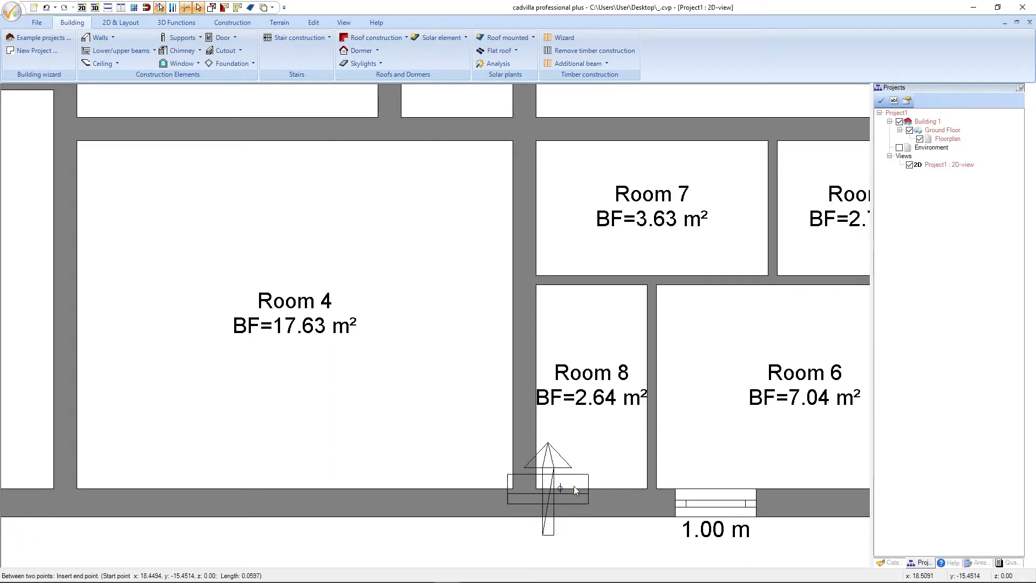
left_click(646, 488)
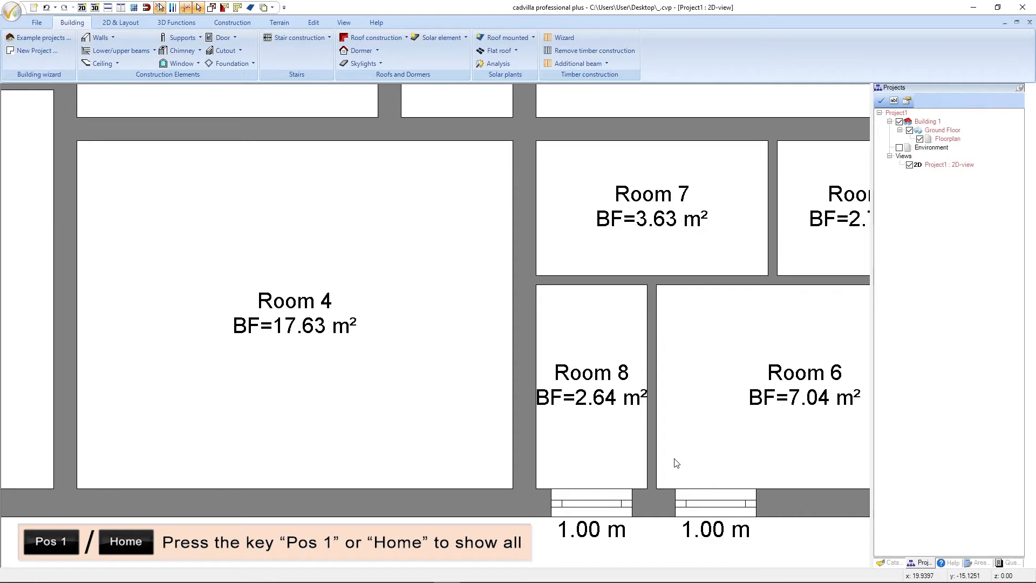
Place another copy of the window in Room 2's lower exterior wall, about 1.03 m from the inner face of the left wall, and end the insertion.
key("Home")
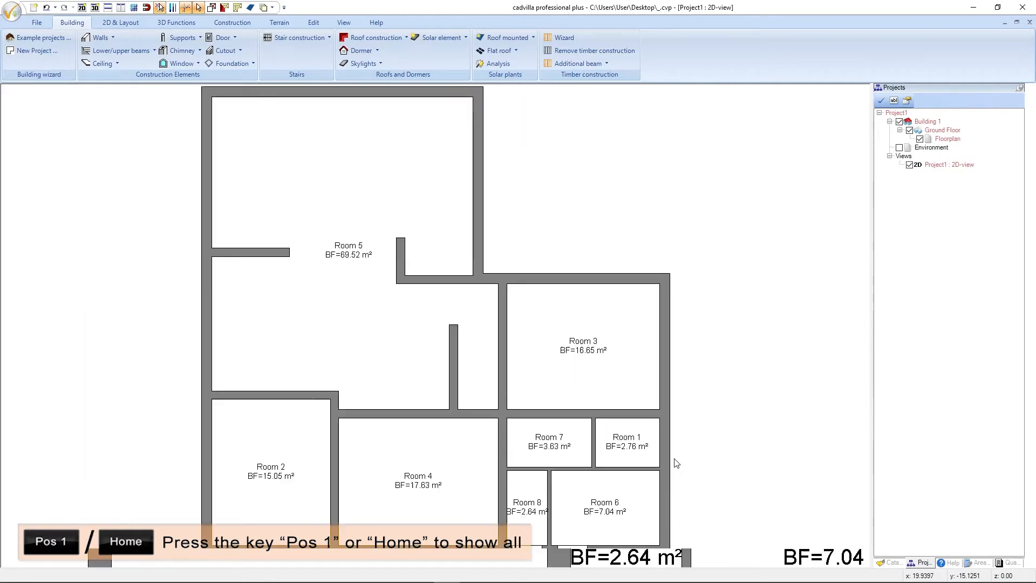
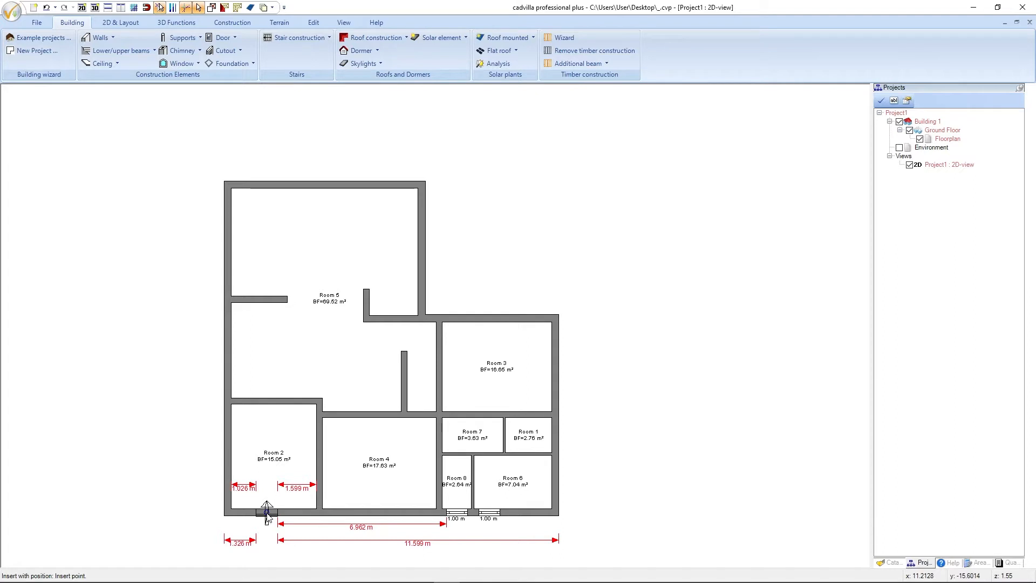
left_click(267, 513)
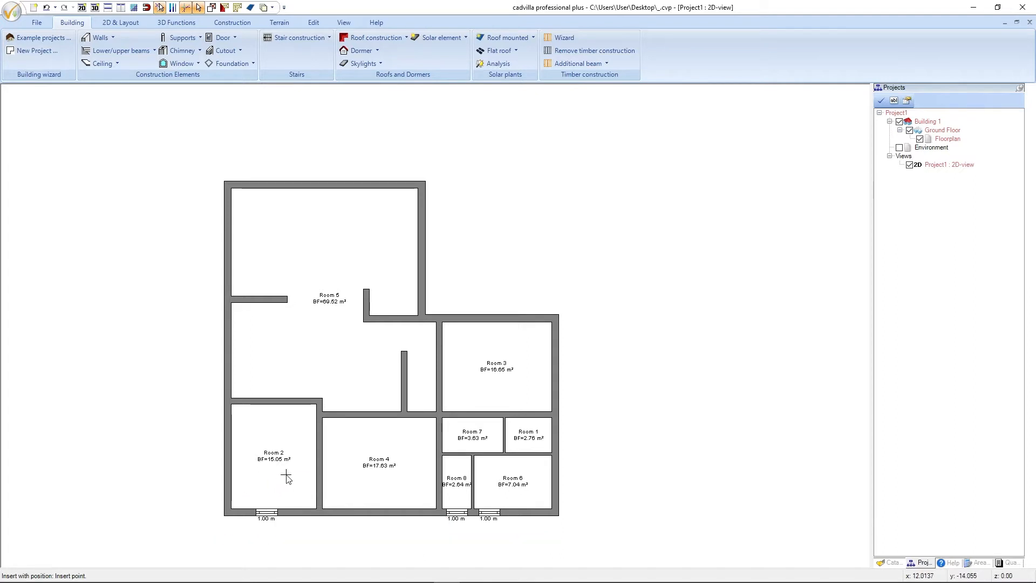
key("Escape")
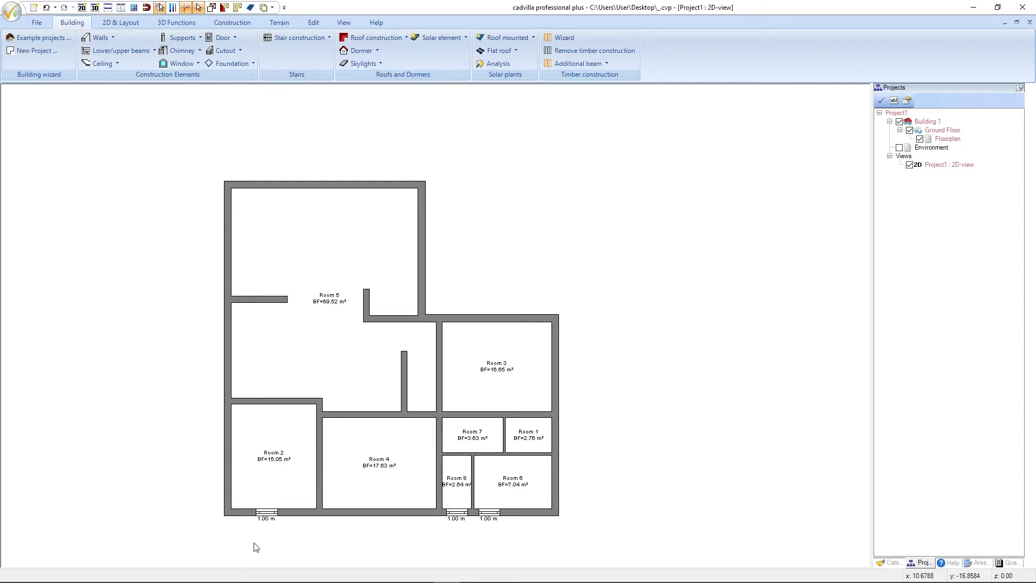
Set the Room 2 window's opening to 1.30 m wide and 1.20 m high with a sill height of 0.90 m.
scroll(256, 547, "up", 4)
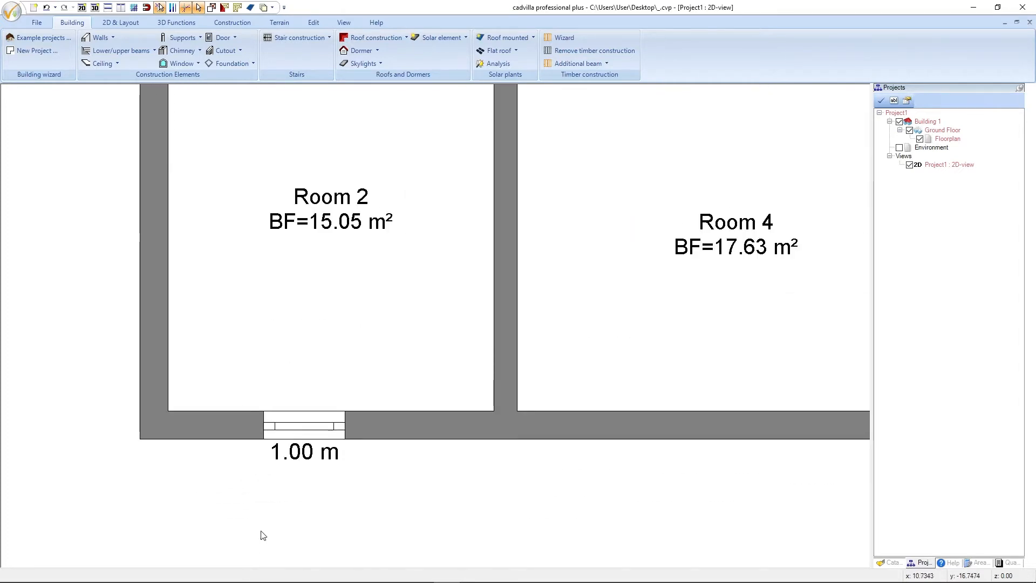
left_click(276, 429)
right_click(277, 429)
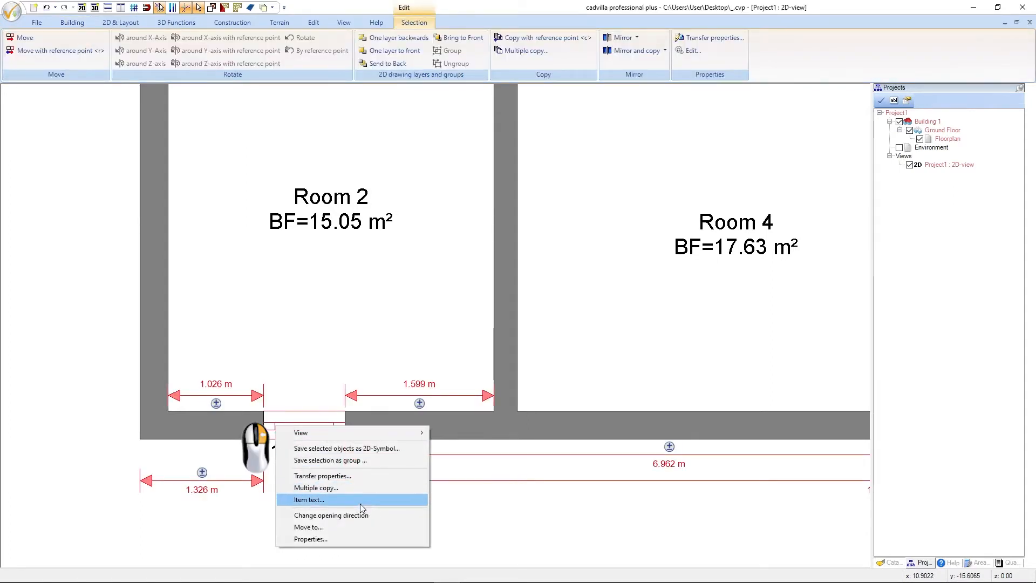
left_click(359, 539)
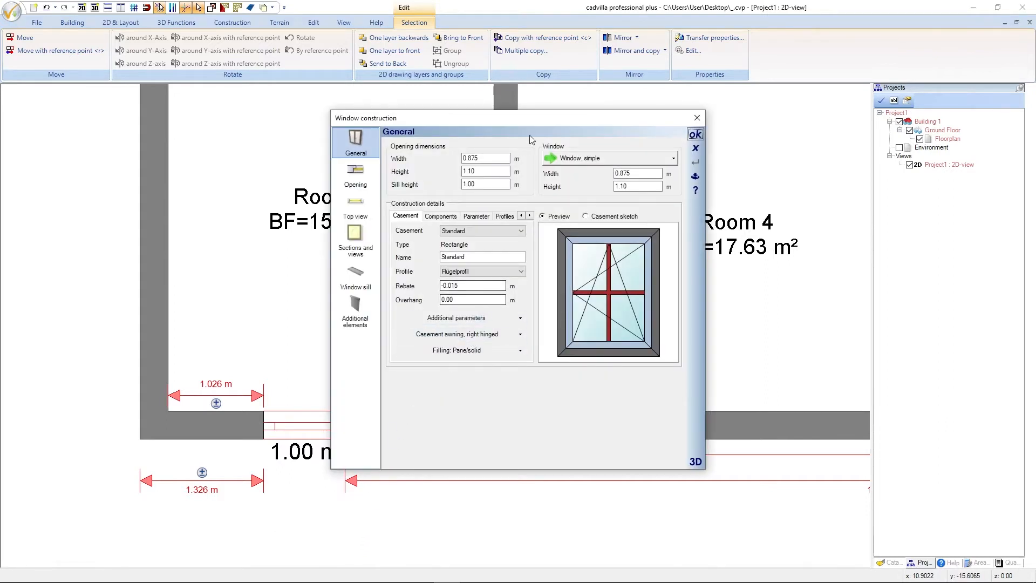
left_click_drag(526, 117, 441, 112)
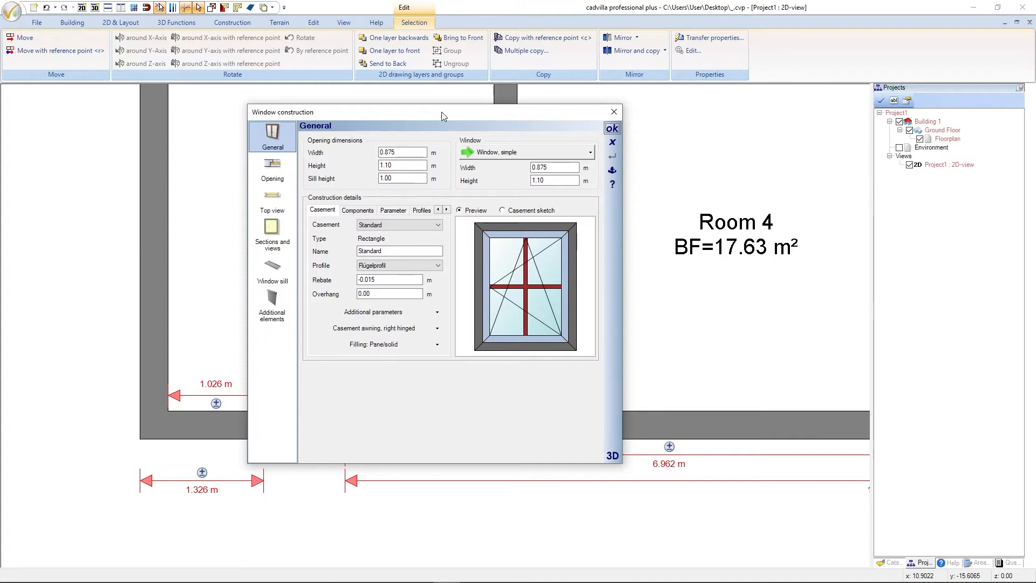
left_click(388, 152)
type("1,3")
key("Tab")
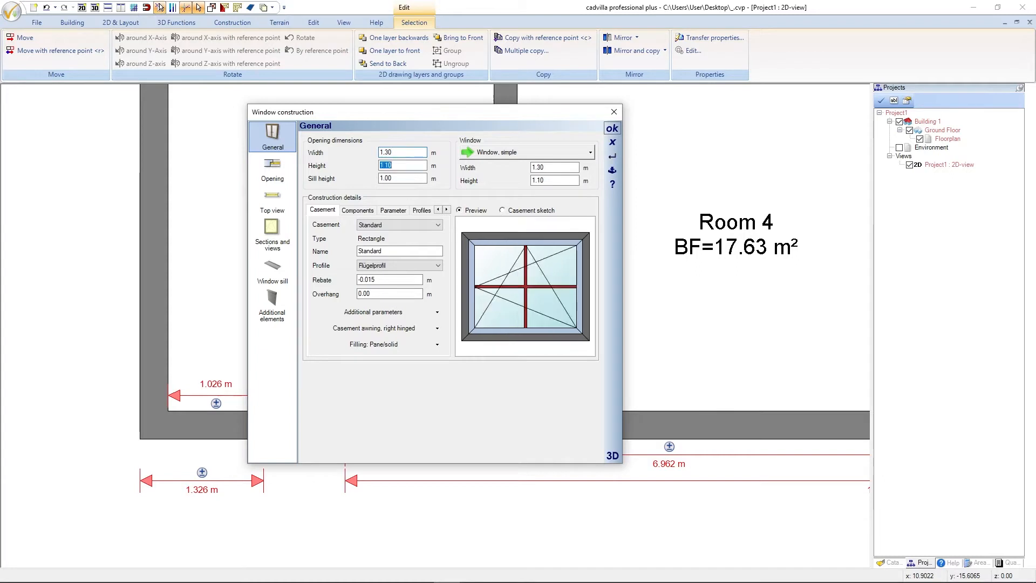
type("1,2")
key("Tab")
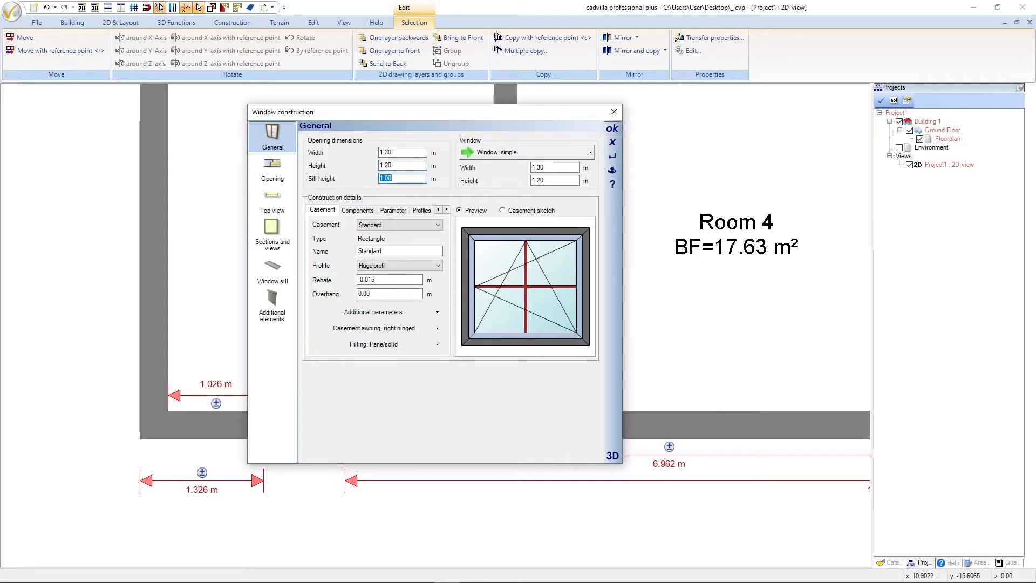
type("0.90")
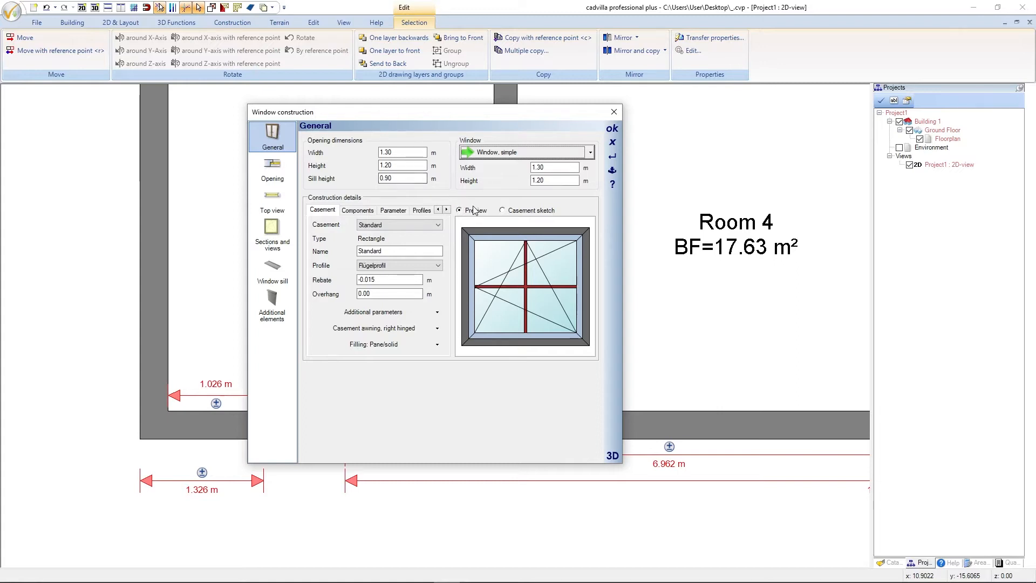
Set the Room 2 window's bar profile to 0.02 m wide and 0.01 m thick and accept the bars.
right_click(523, 278)
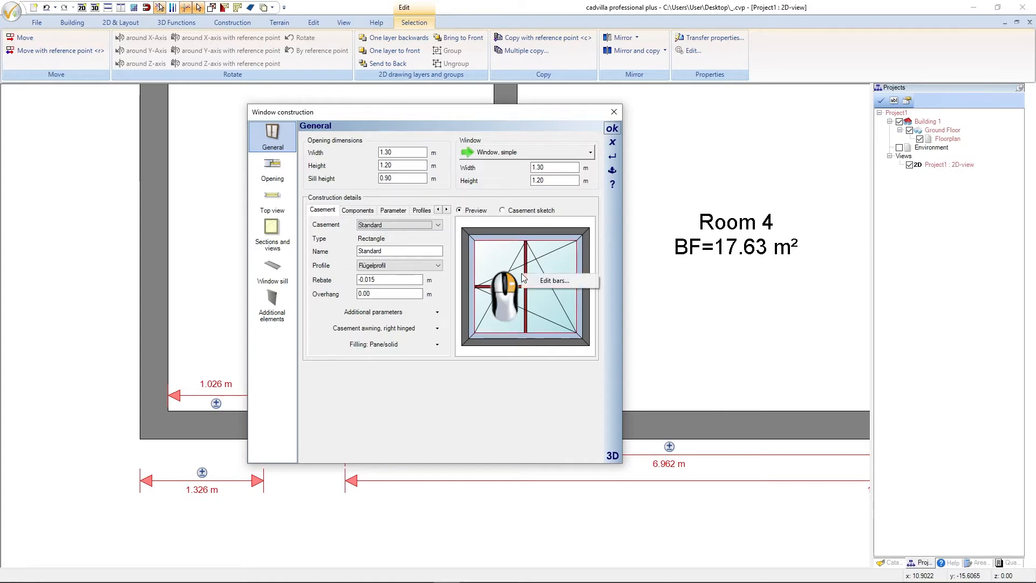
left_click(544, 281)
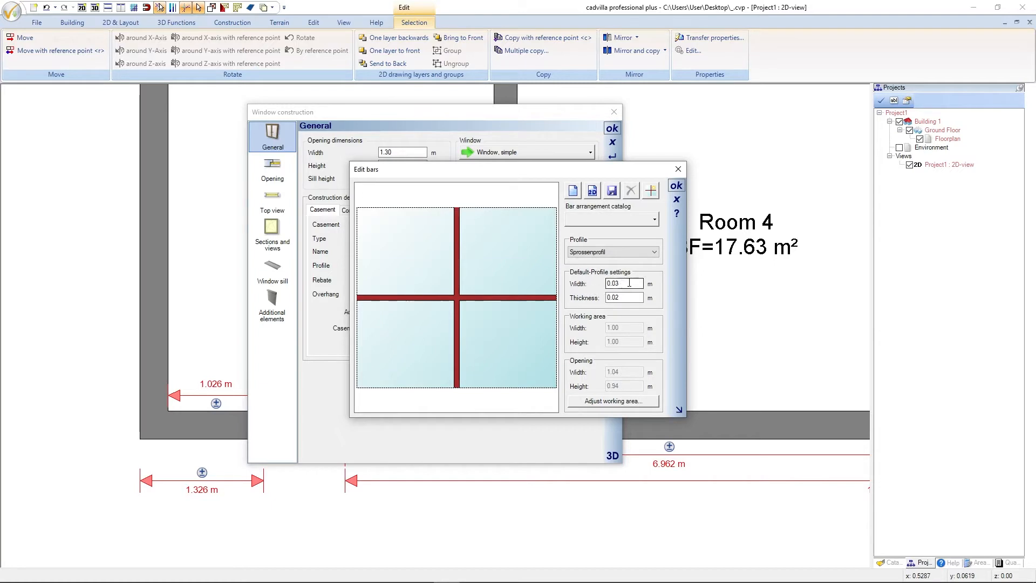
left_click_drag(629, 283, 601, 283)
type("0,2")
key("BackSpace")
type("02")
key("Tab")
type("0.01")
left_click(677, 186)
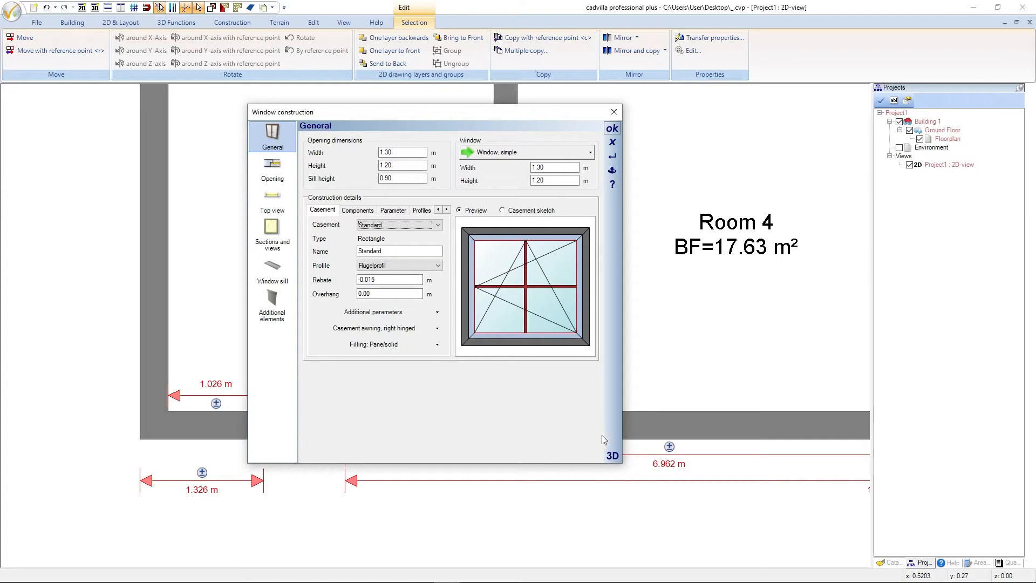
Preview the Room 2 window in 3D from a rotated angle, close the preview and accept the window properties.
left_click(612, 456)
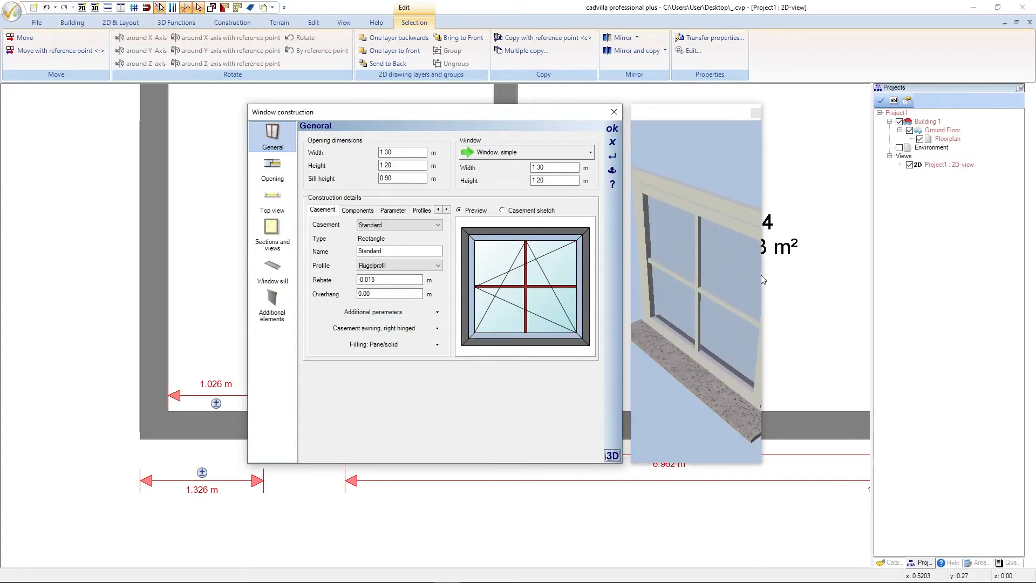
left_click_drag(761, 275, 973, 275)
left_click_drag(864, 312, 849, 296)
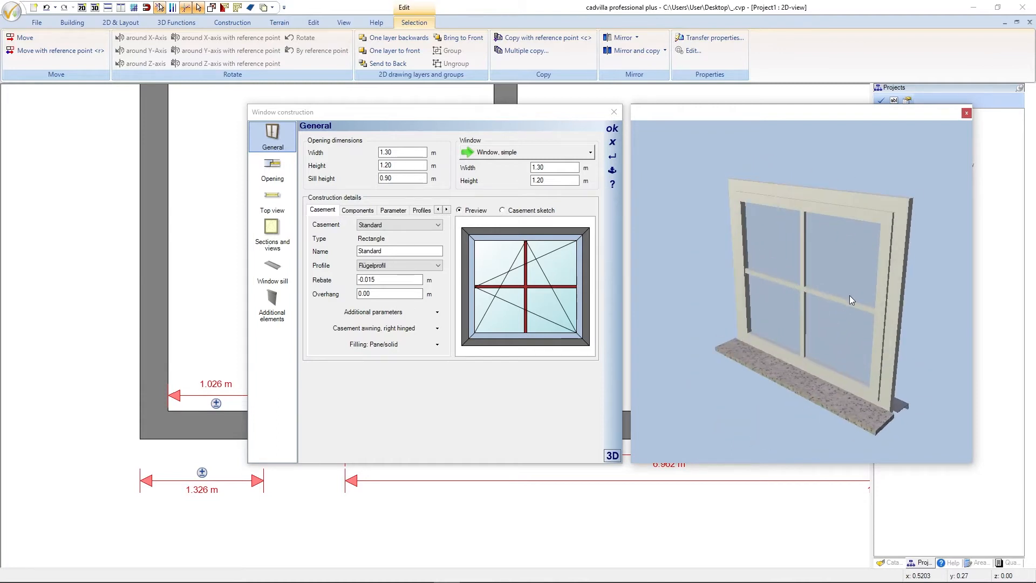
left_click(612, 456)
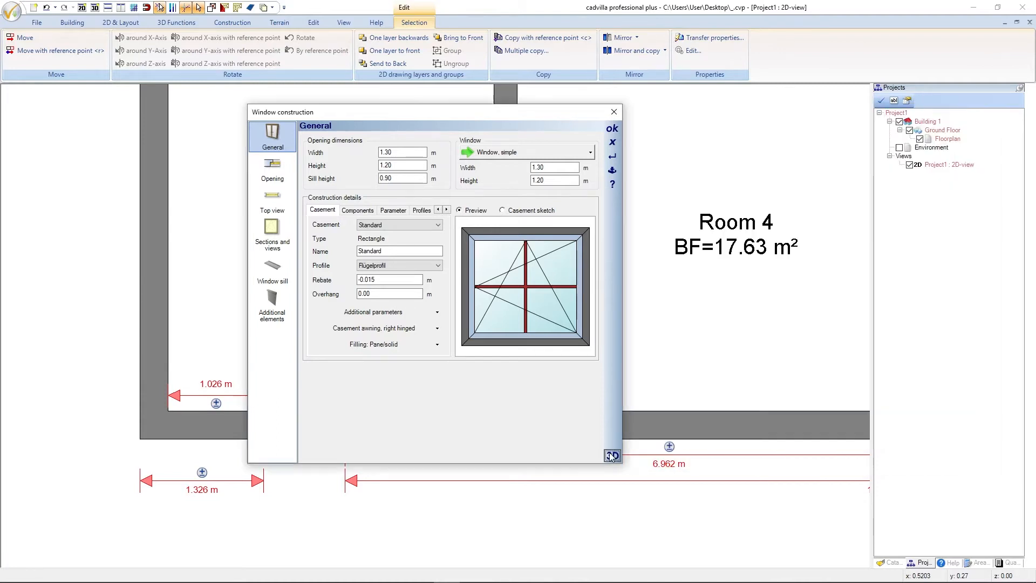
left_click(613, 129)
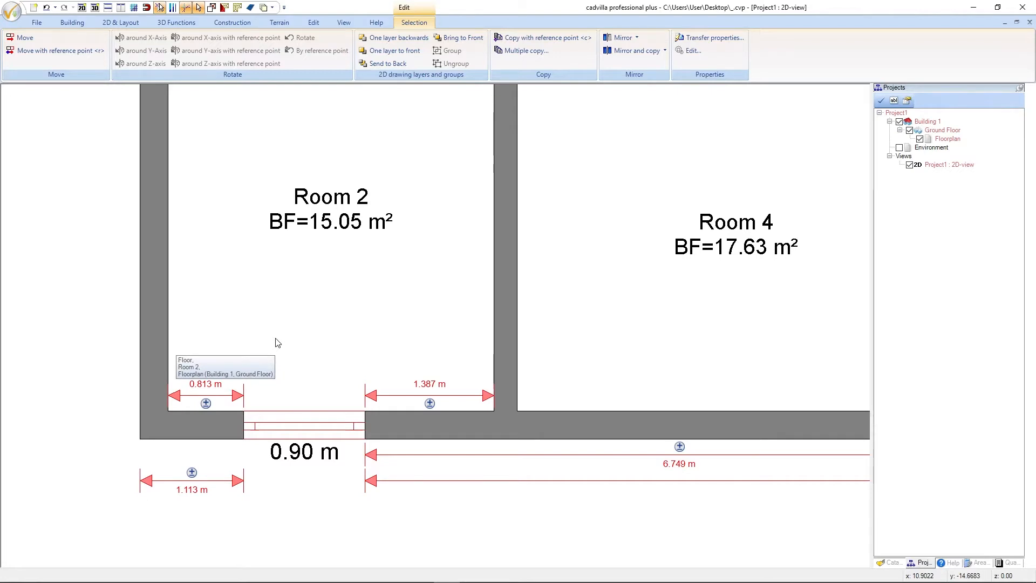
Move the Room 2 window to a distance of 1.10 m from the inner face of the room's left wall and deselect it.
left_click(206, 403)
type("1,10")
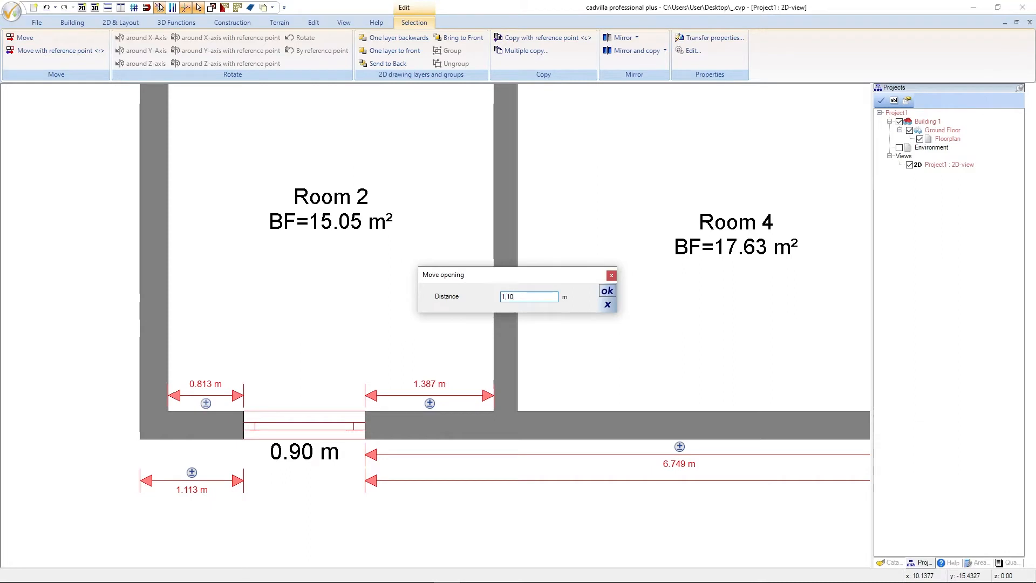
key("Return")
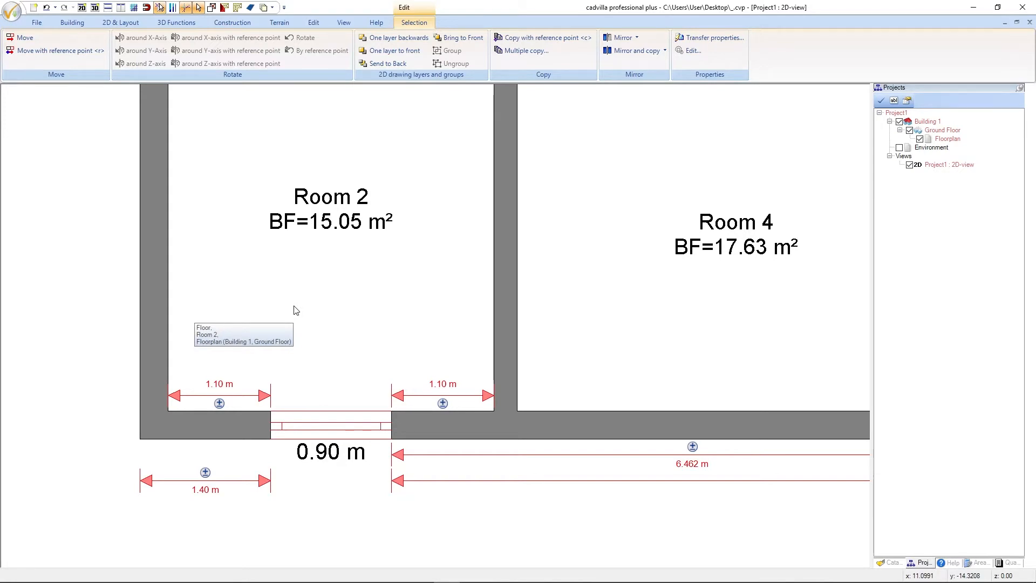
key("Escape")
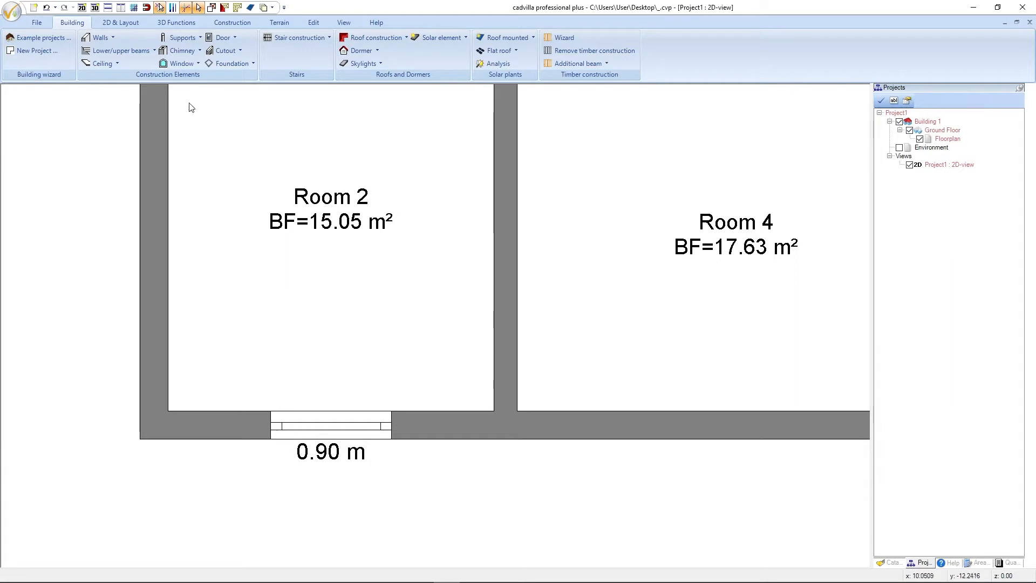
Start a new window construction for Room 2's left exterior wall and choose the "Window, 2 casements" type in its properties.
left_click(180, 63)
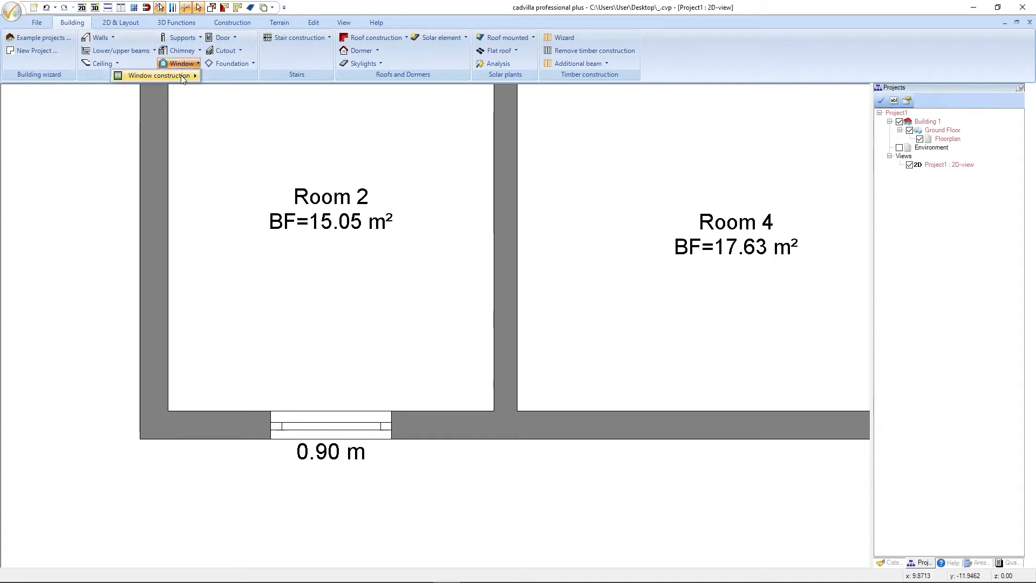
left_click(85, 81)
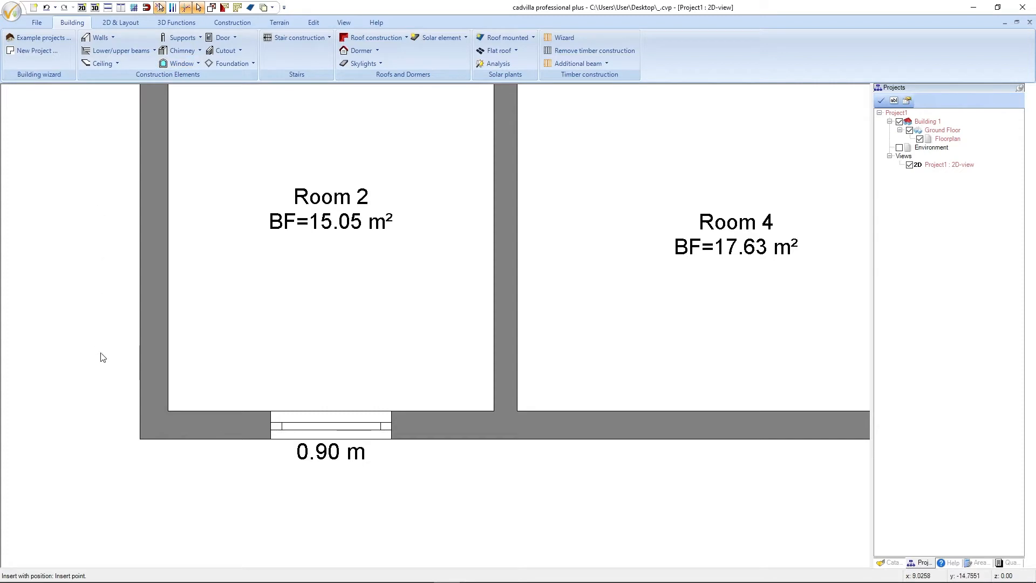
scroll(101, 361, "down", 1)
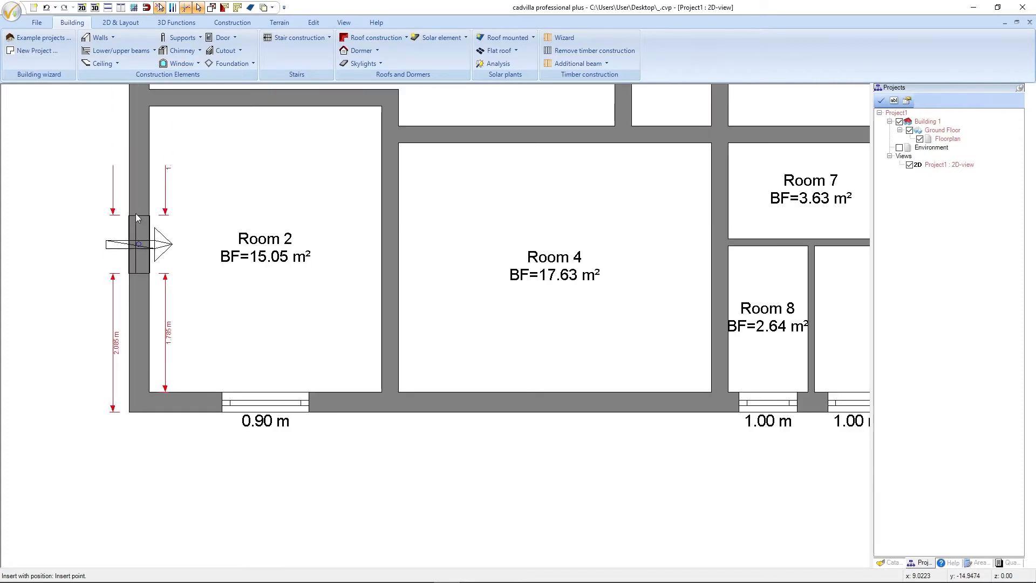
right_click(82, 185)
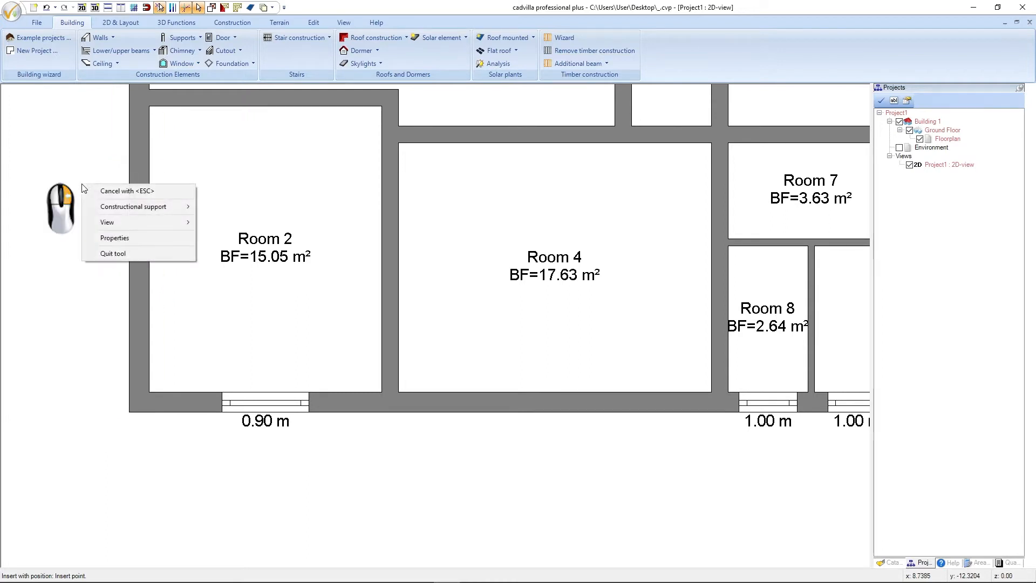
left_click(158, 238)
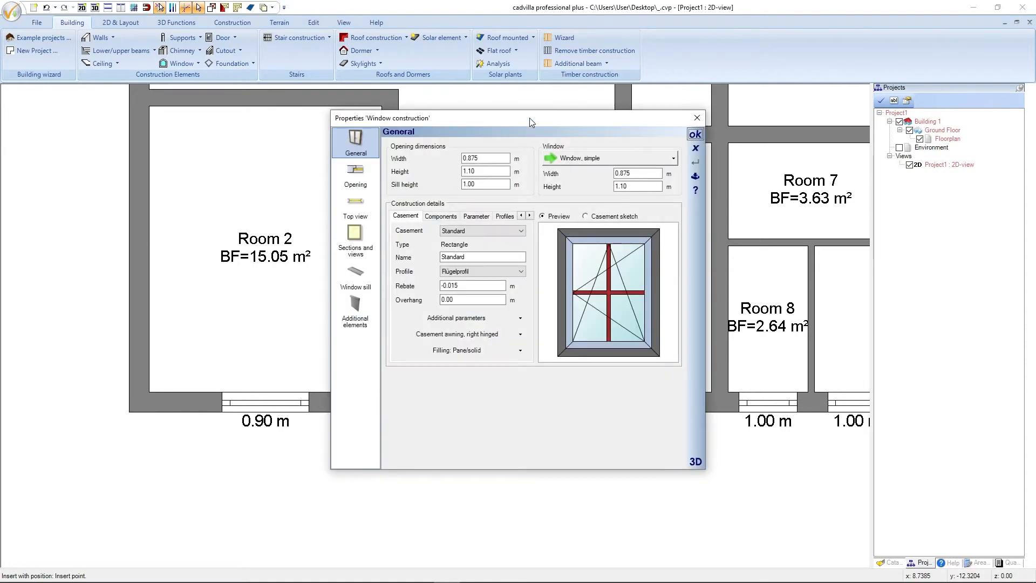
left_click_drag(529, 117, 469, 114)
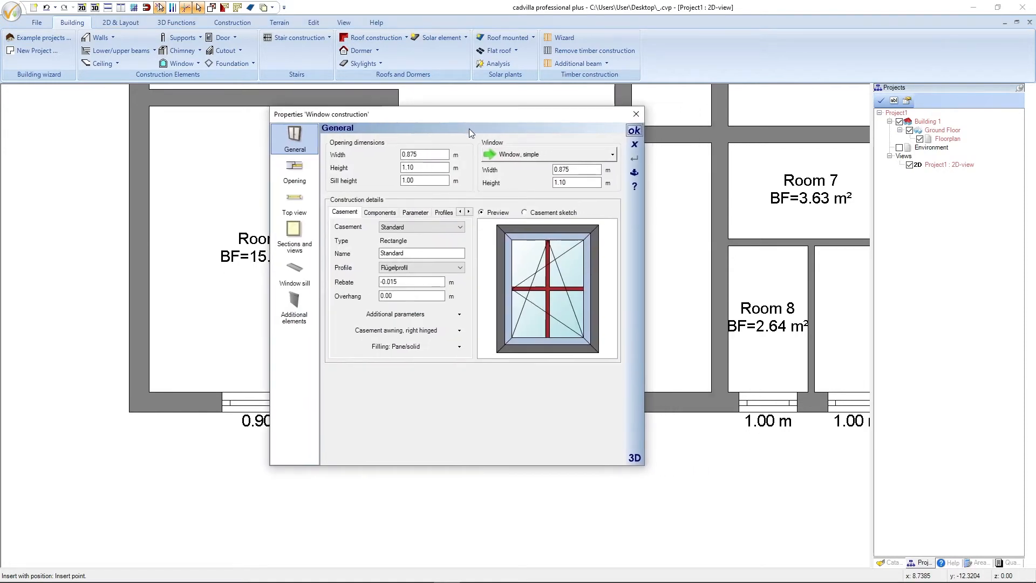
left_click(560, 159)
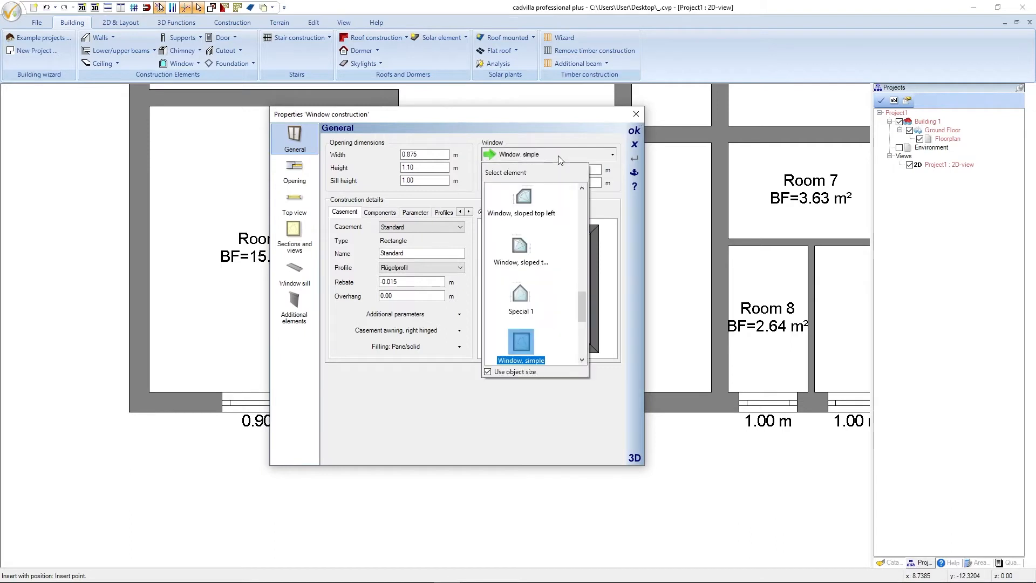
left_click_drag(583, 310, 581, 326)
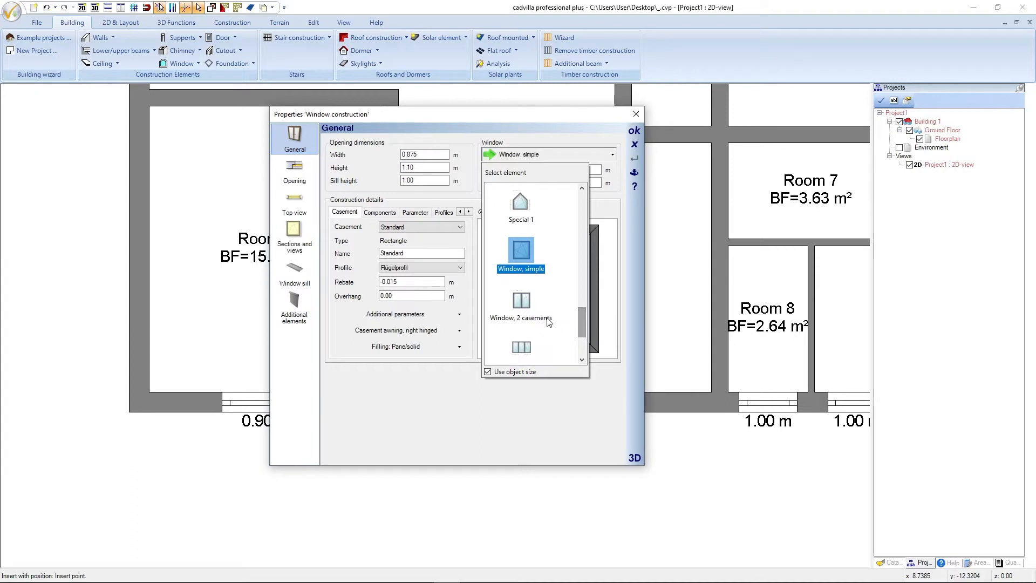
left_click(521, 301)
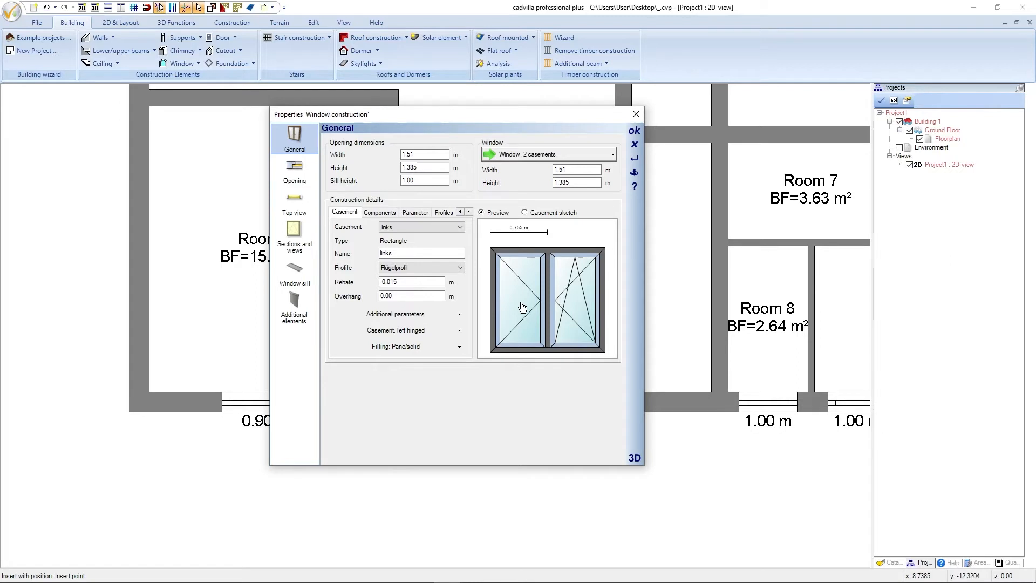
Set the two-casement window's opening to 2.00 m wide and 1.40 m high with a sill height of 0.70 m.
left_click_drag(424, 155, 383, 155)
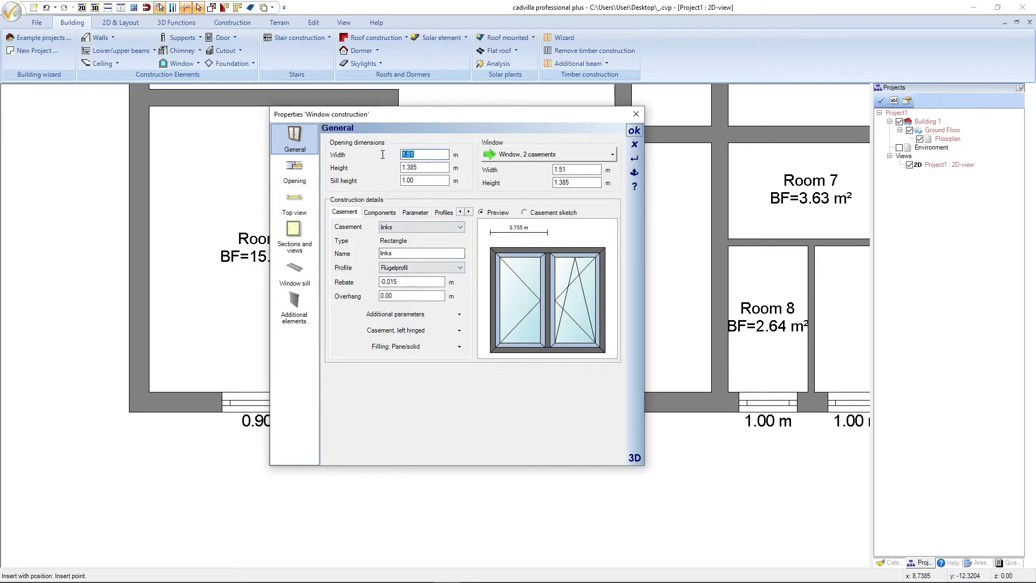
type("2")
key("Tab")
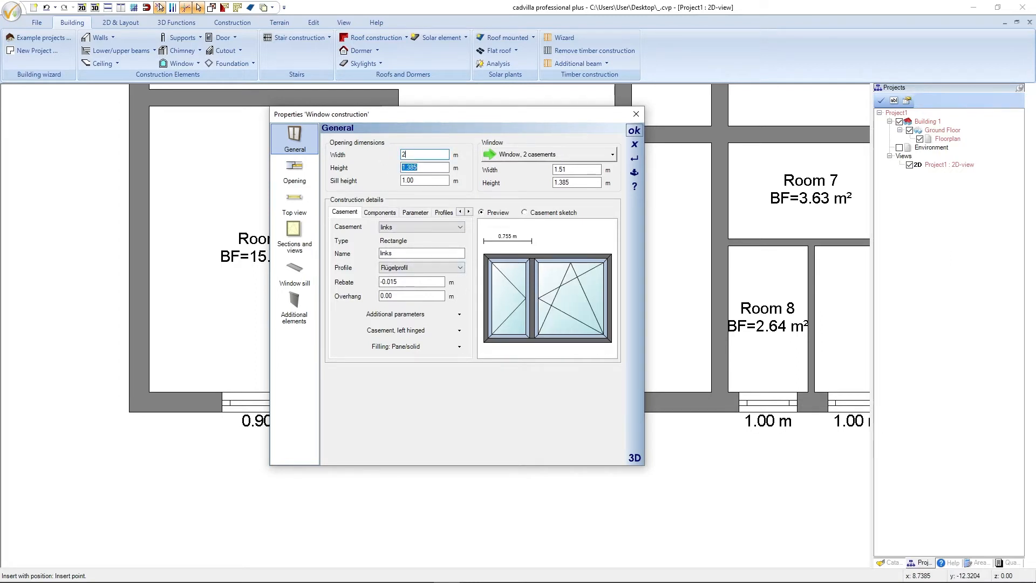
type("1.40")
key("Tab")
type("0.7")
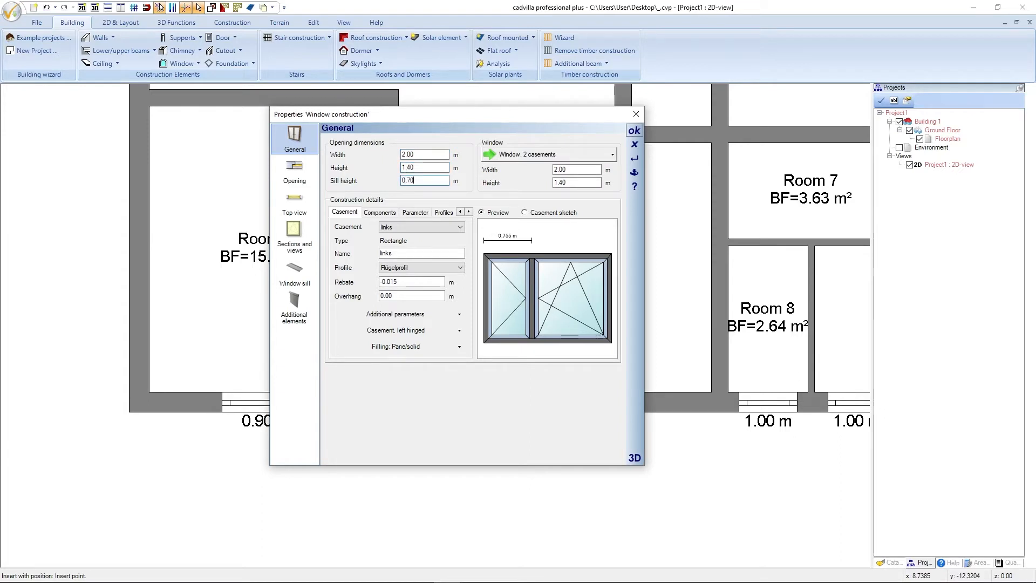
key("Tab")
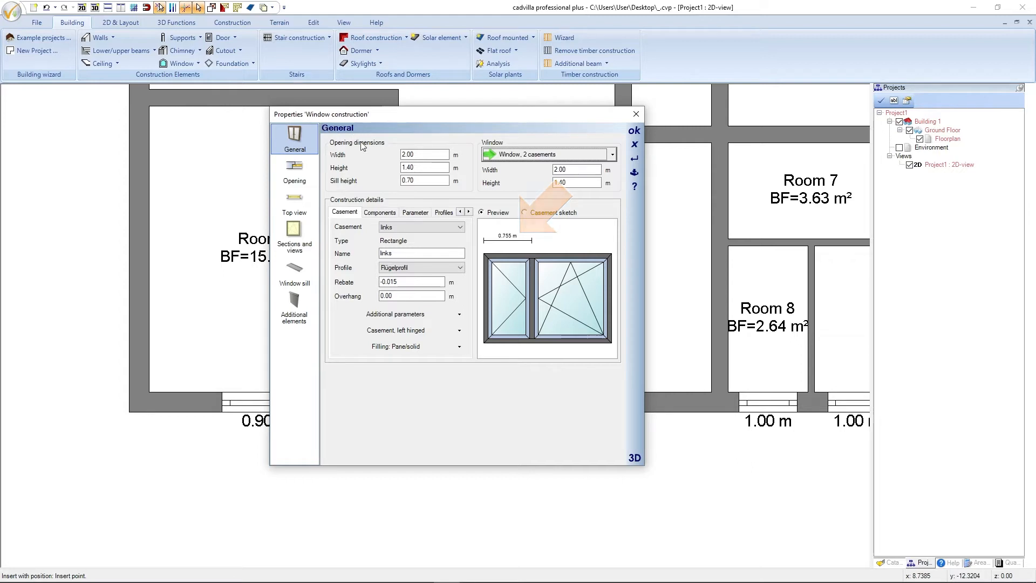
Set the length of the window's "Breite links" grid parameter to 1.00 m.
left_click(416, 212)
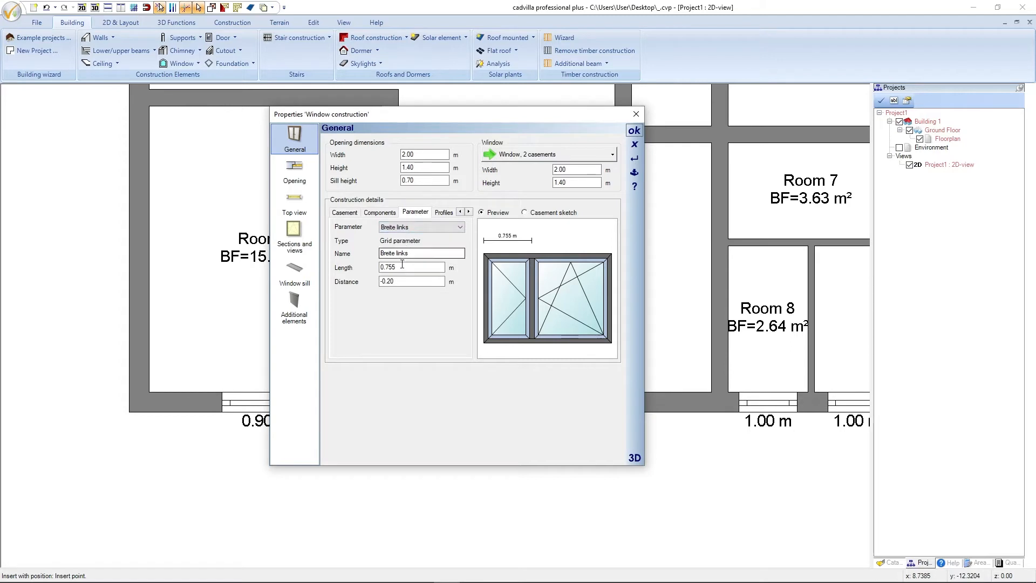
key("Tab")
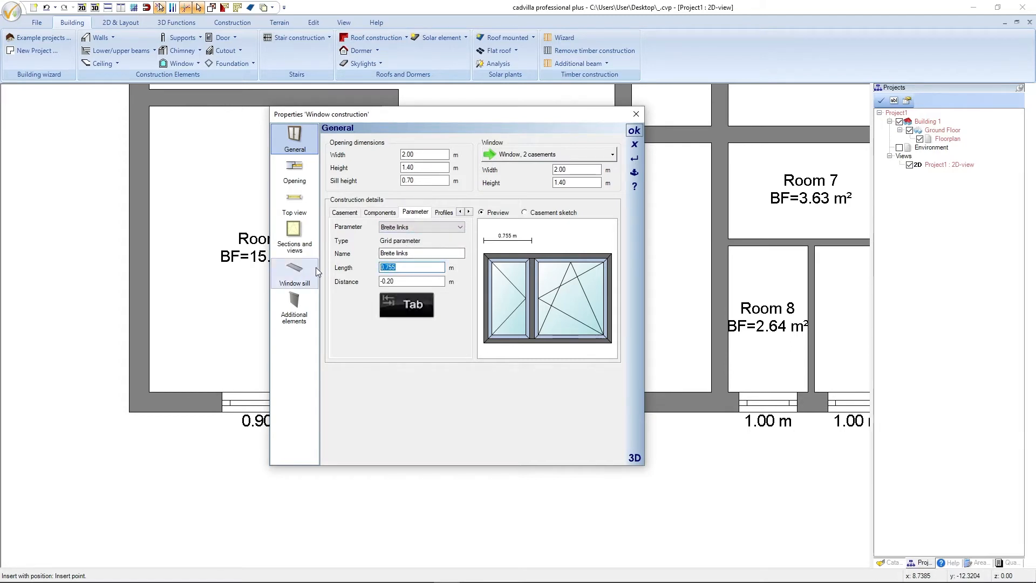
type("1")
key("Tab")
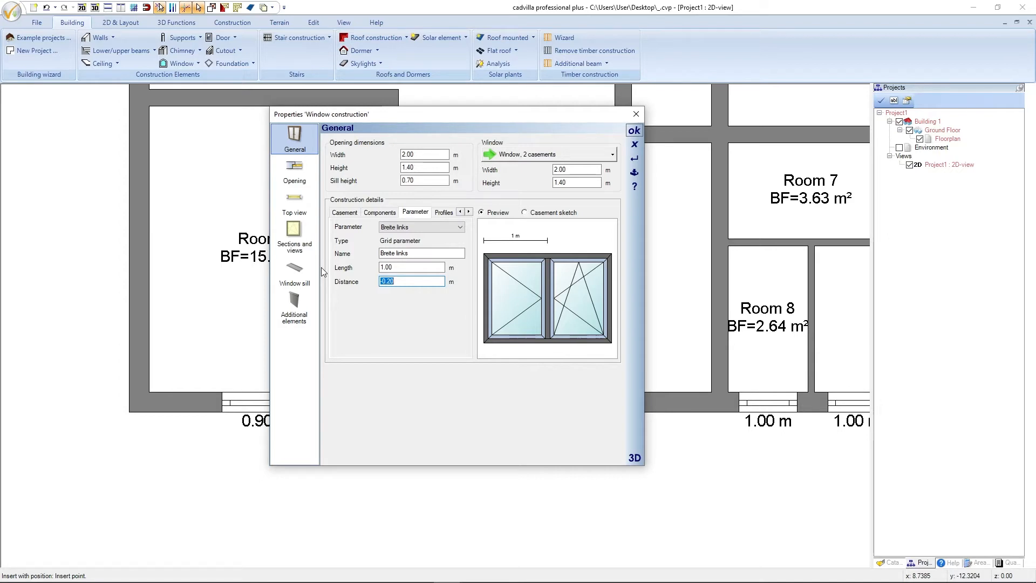
Apply the 1-1 bar arrangement from the catalog to the window's left casement.
left_click(521, 299)
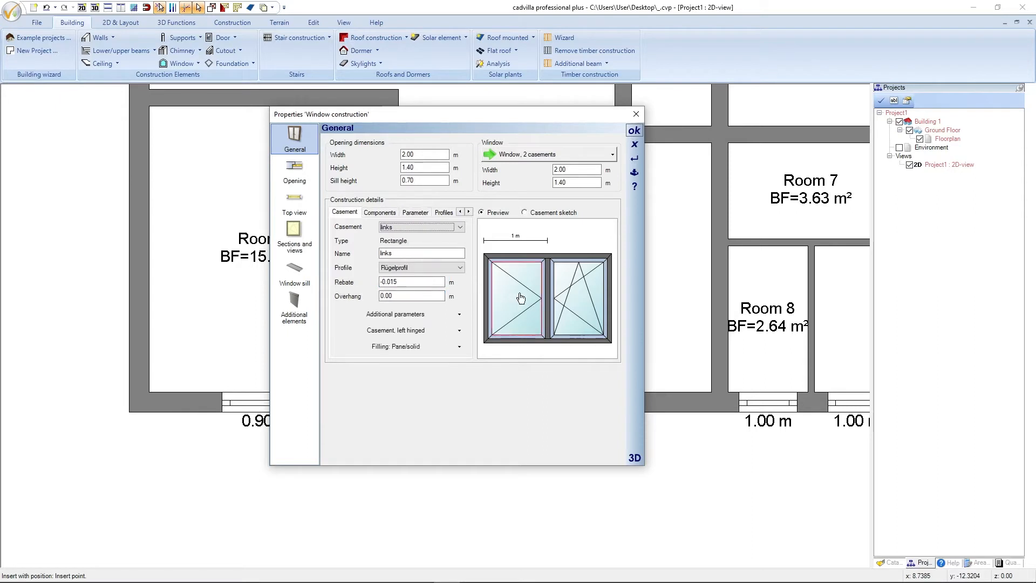
right_click(521, 299)
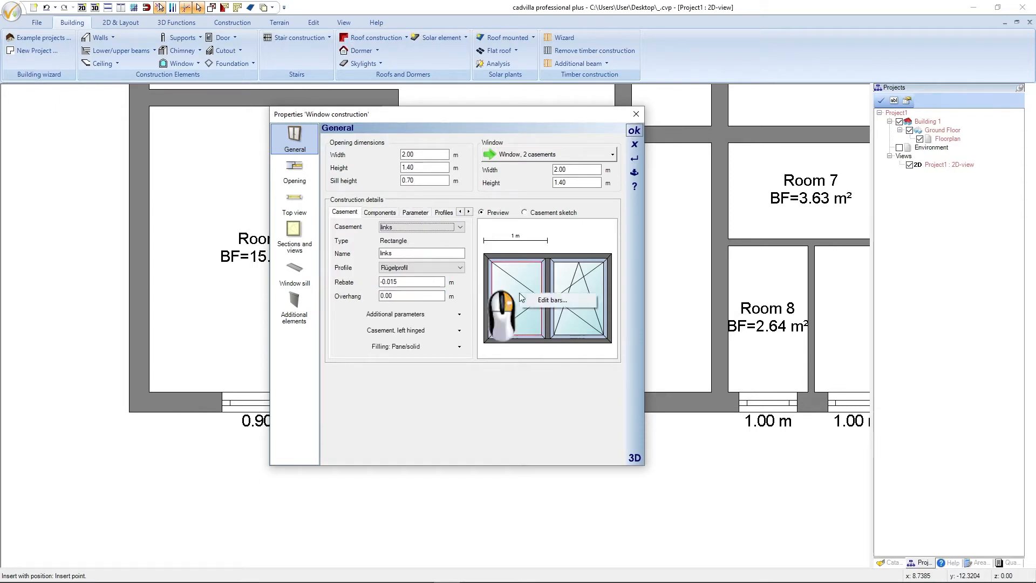
left_click(540, 302)
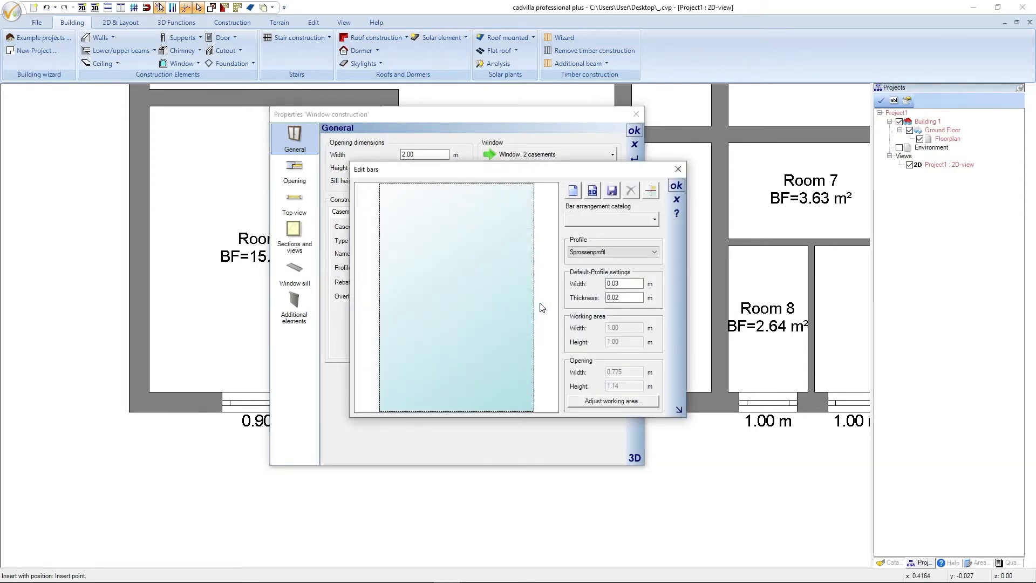
left_click(610, 219)
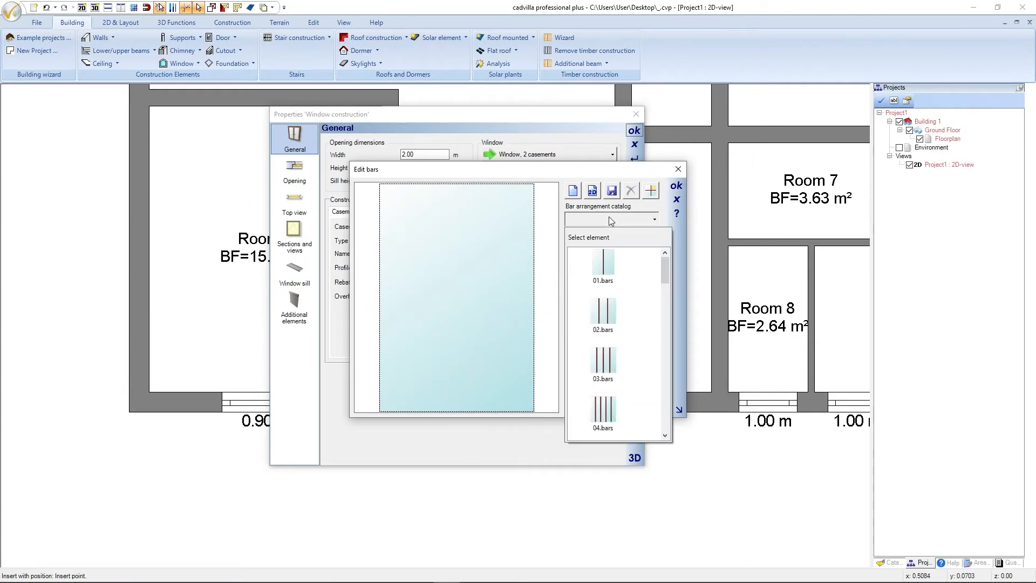
left_click_drag(665, 261, 665, 287)
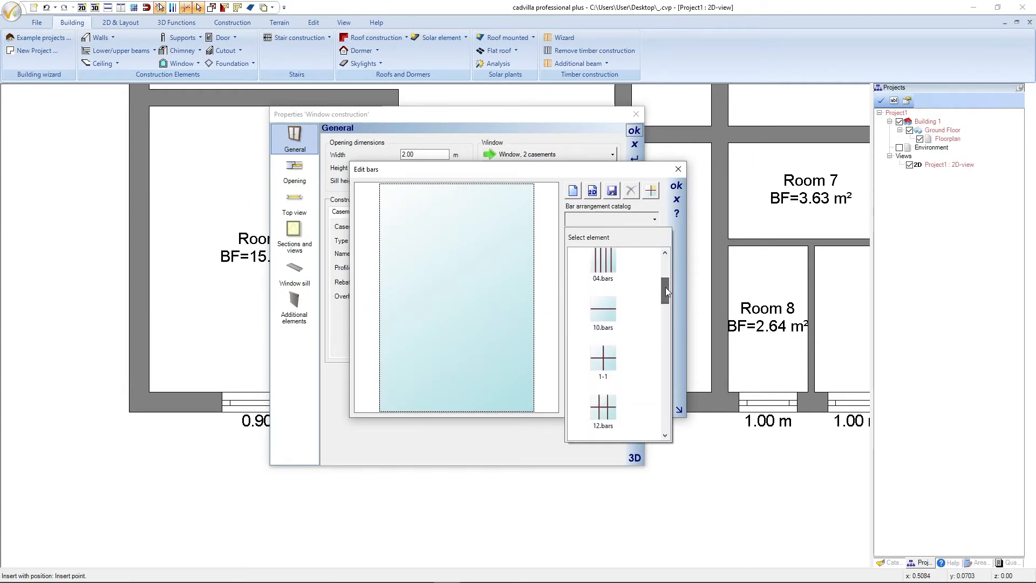
left_click(613, 359)
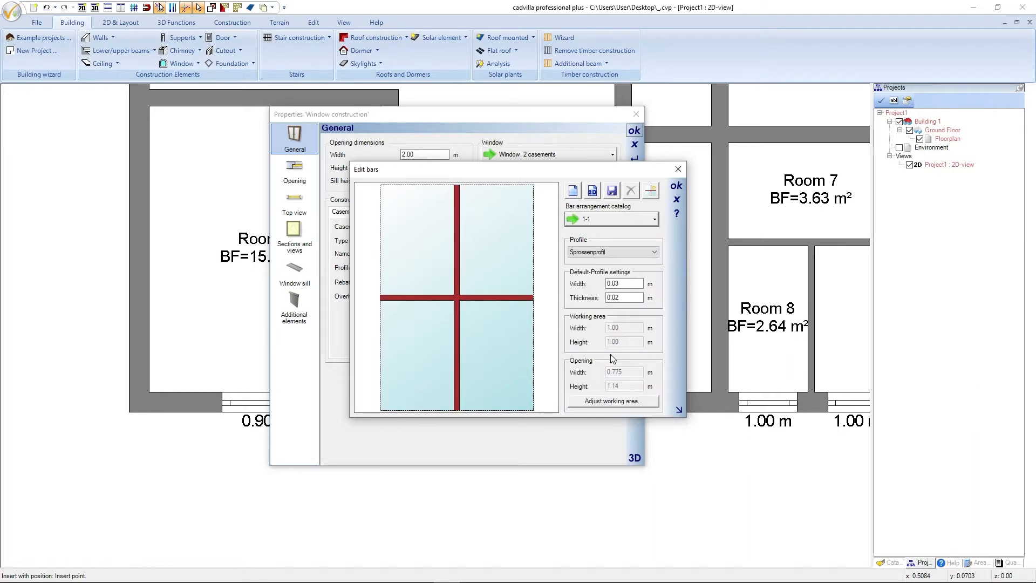
Set the left casement's bar profile width to 0.02 m, enter its thickness and accept the bars.
double_click(625, 283)
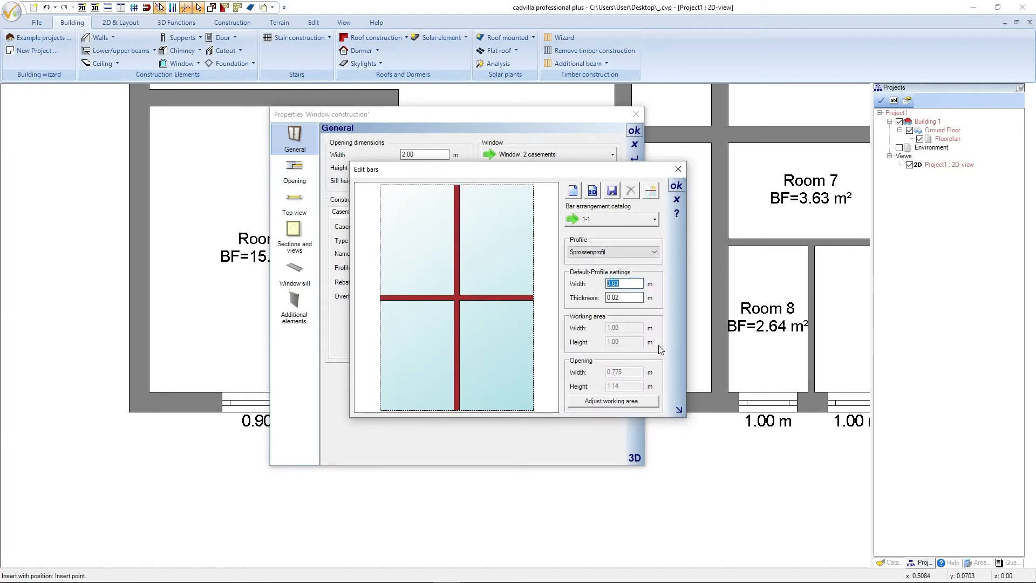
type("0.02")
key("Tab")
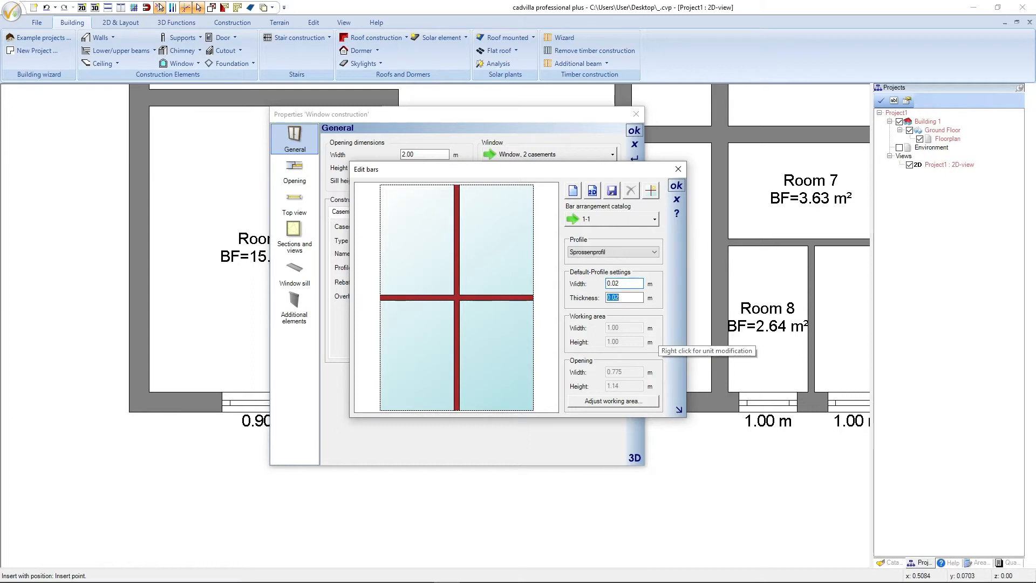
type("0.")
left_click(677, 186)
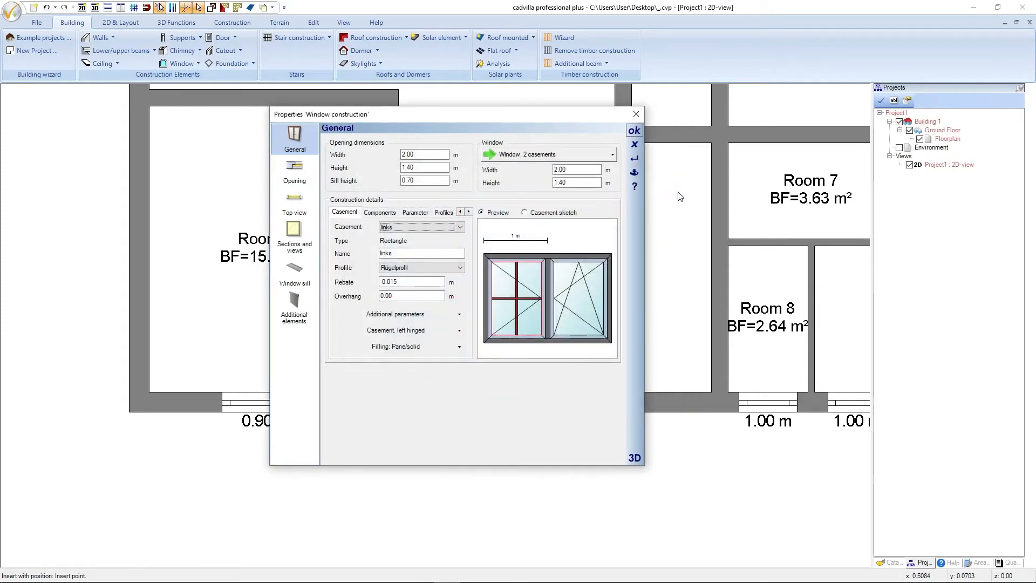
Apply the 1-1 bar arrangement from the catalog to the window's right casement.
right_click(576, 293)
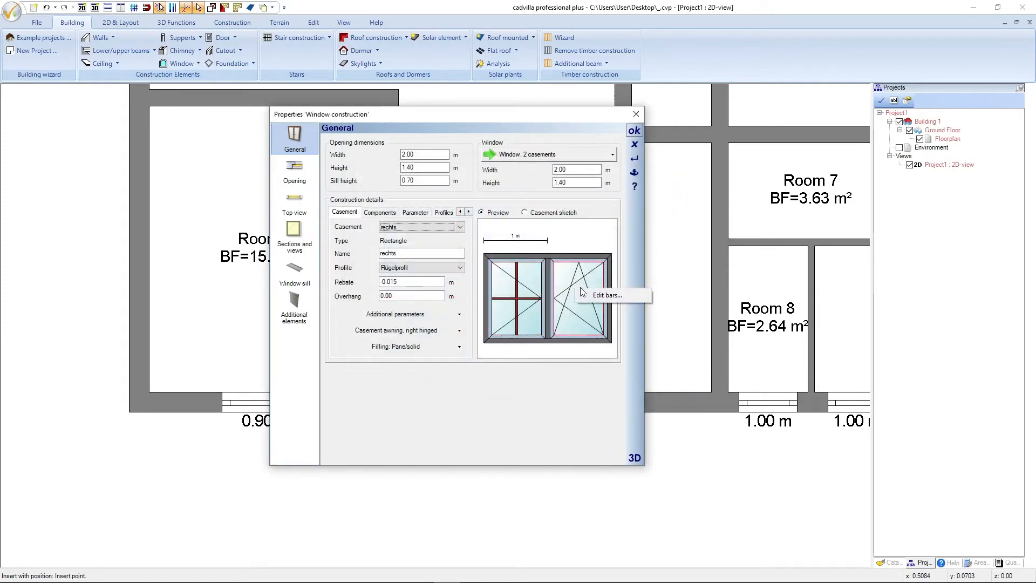
left_click(596, 296)
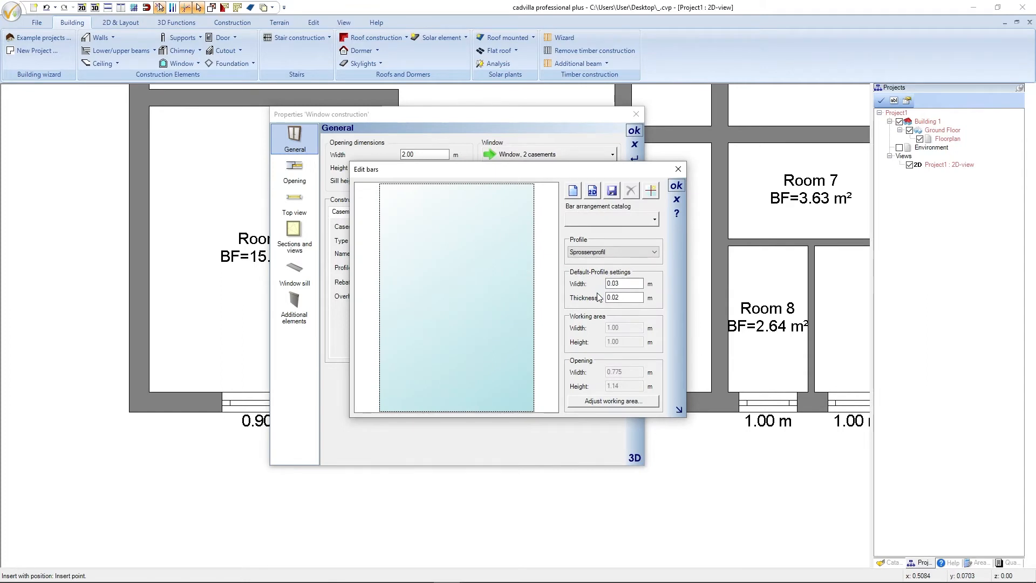
left_click(643, 220)
left_click_drag(667, 254, 662, 298)
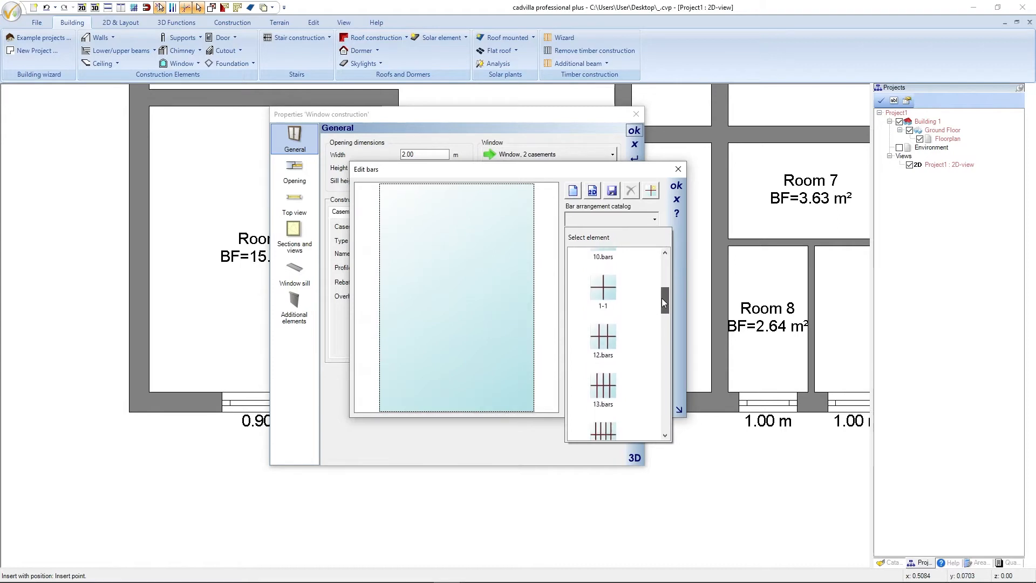
left_click(605, 300)
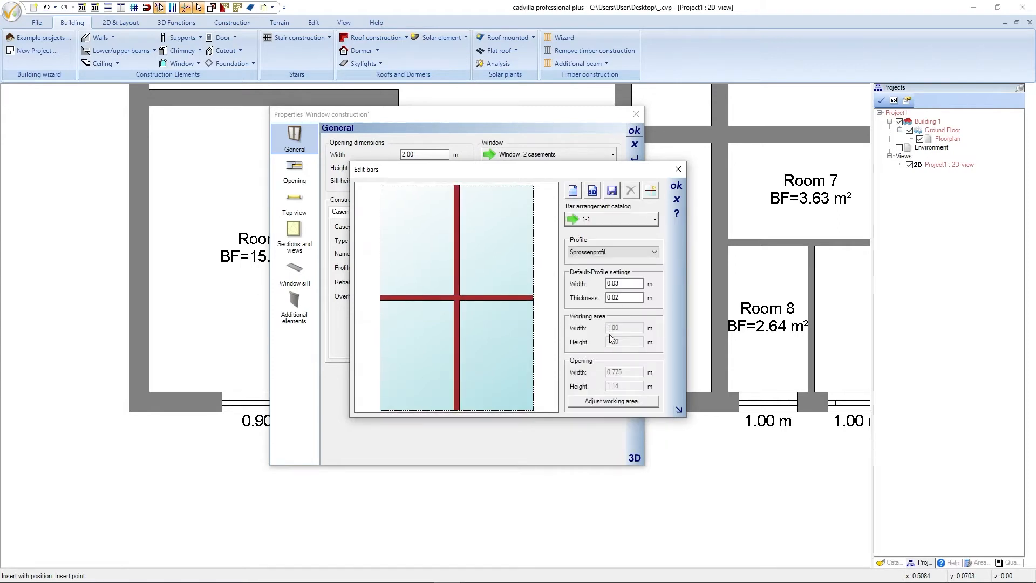
Set the right casement's bar profile to 0.02 m wide and 0.012 m thick and accept the bars.
left_click(613, 284)
type("0.02")
key("Tab")
type("0")
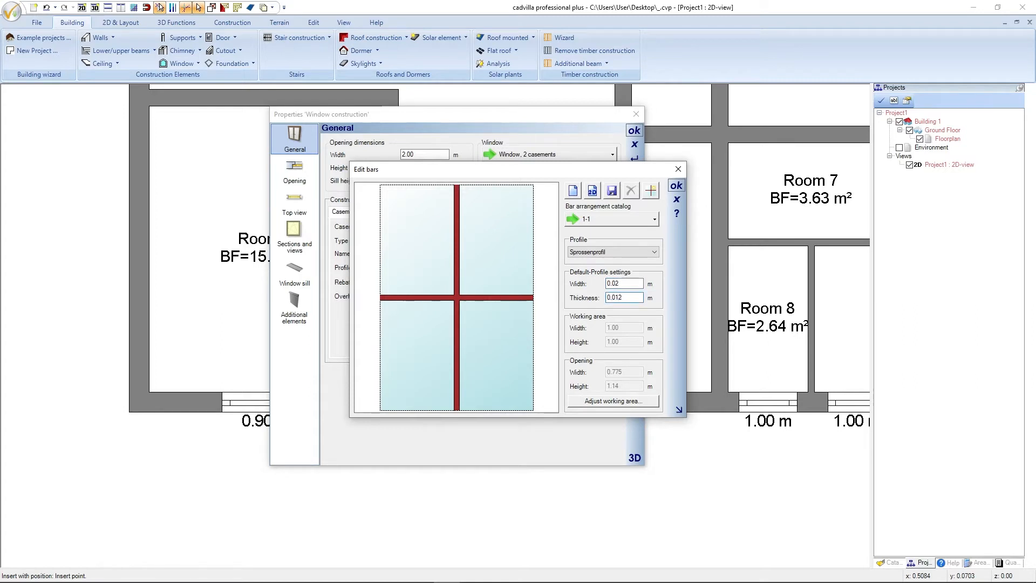
type(".012")
left_click(676, 186)
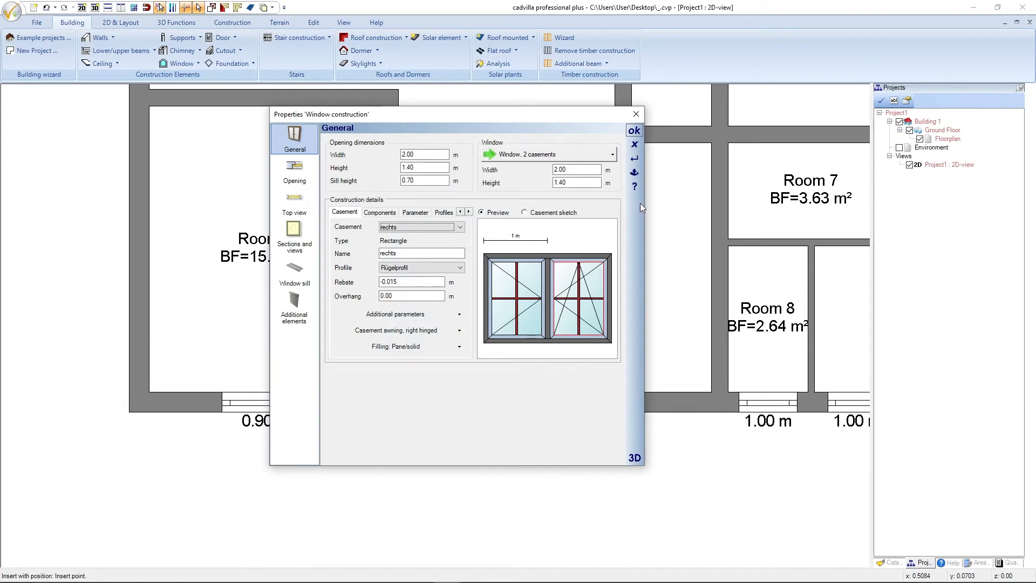
Accept the window properties and place the window in Room 2's left exterior wall, about 1.16 m from the bottom wall's inner face.
left_click(635, 131)
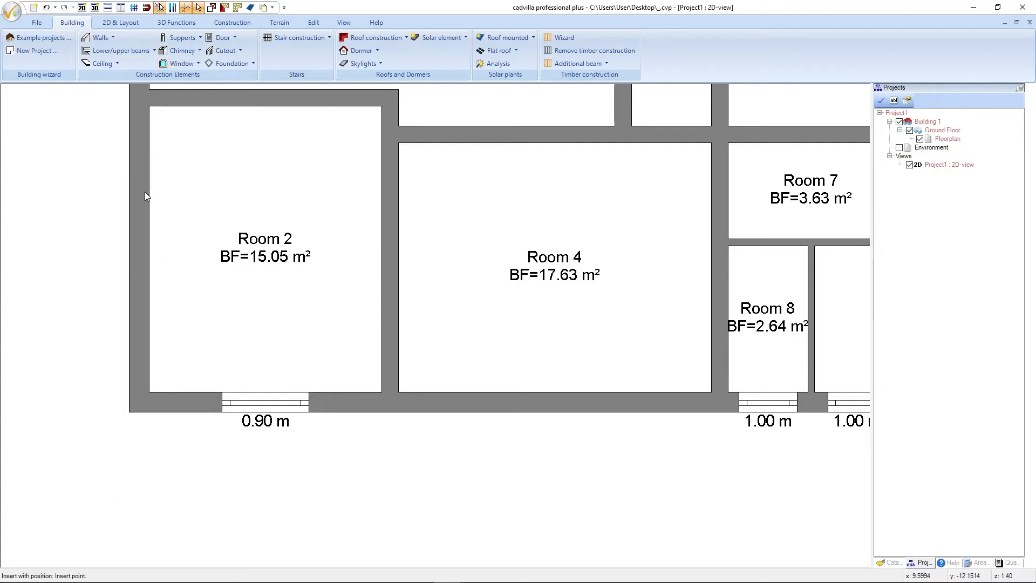
left_click(138, 249)
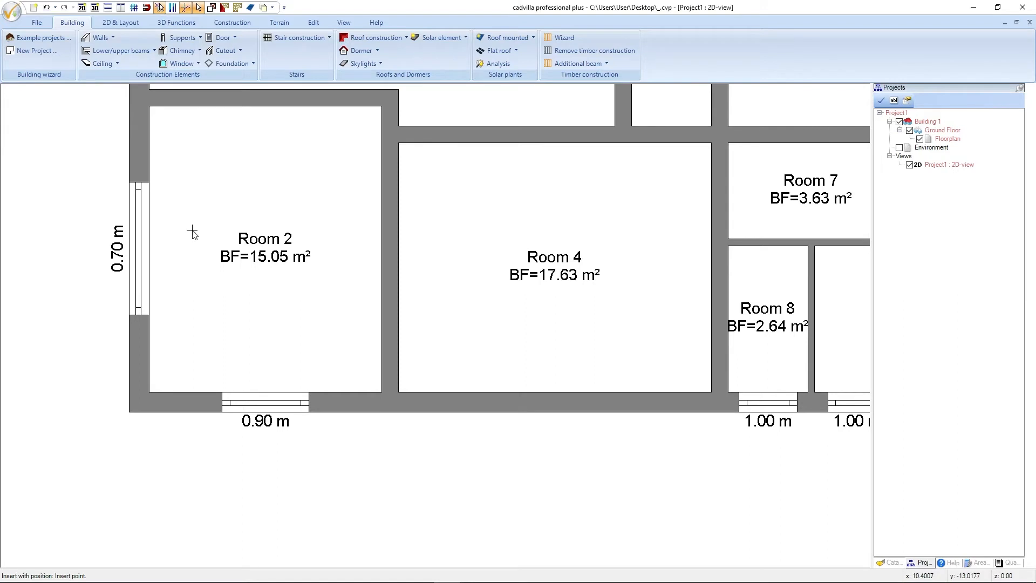
key("Escape")
Set the distance from Room 2's left-wall window to the building's lower outer corner to 1.45 m.
left_click(139, 233)
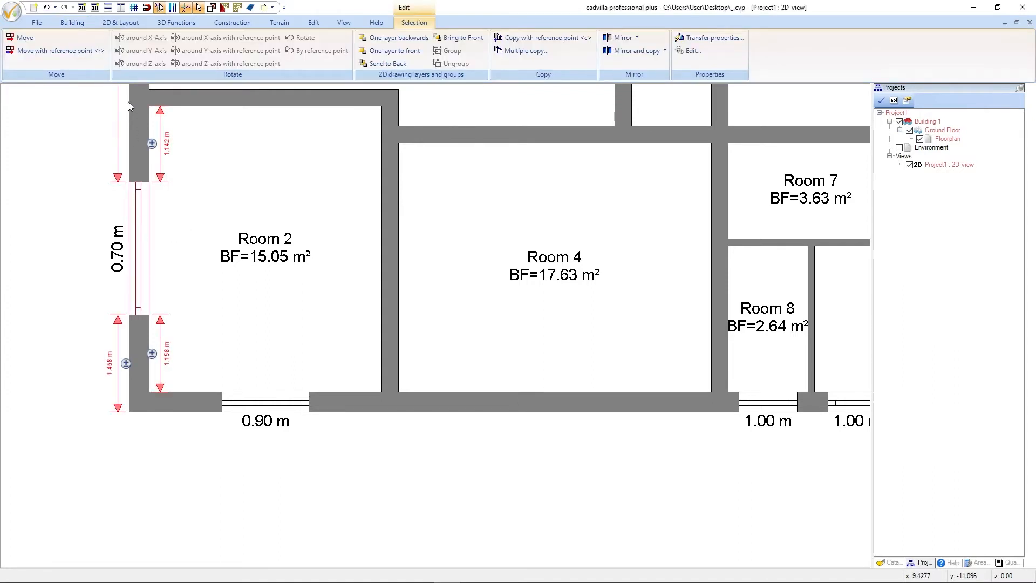
scroll(129, 98, "up", 2)
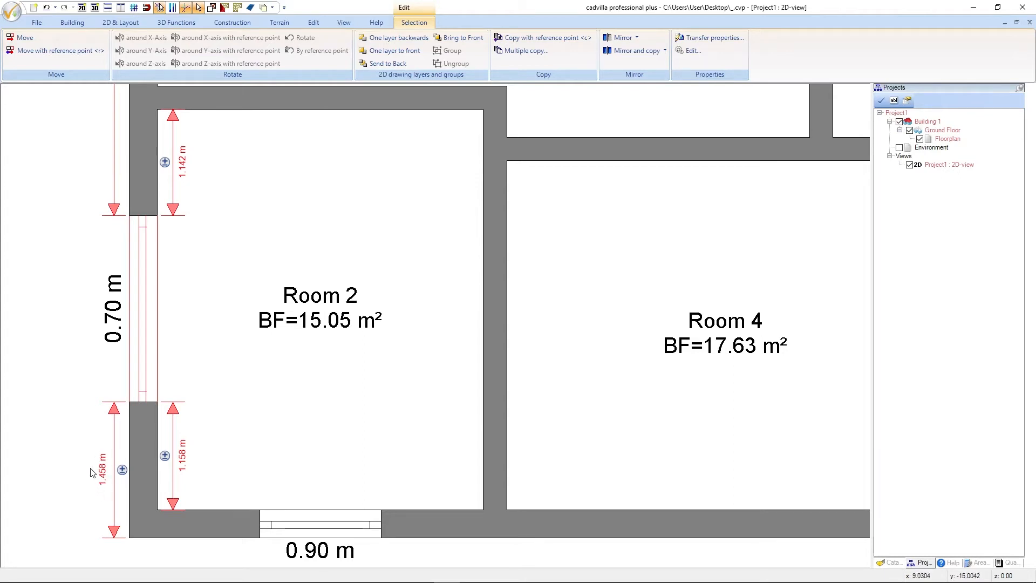
left_click(123, 469)
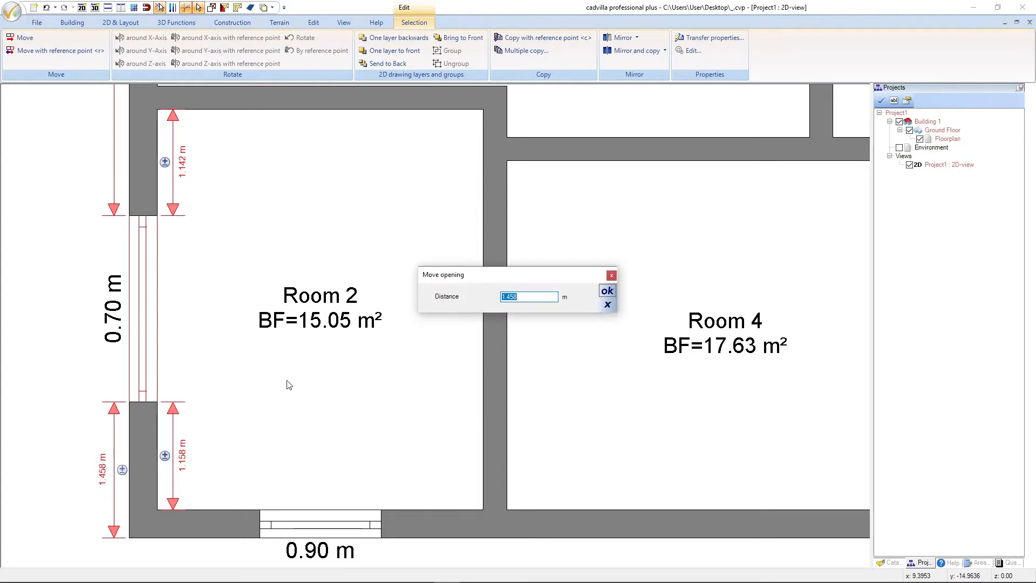
type("1")
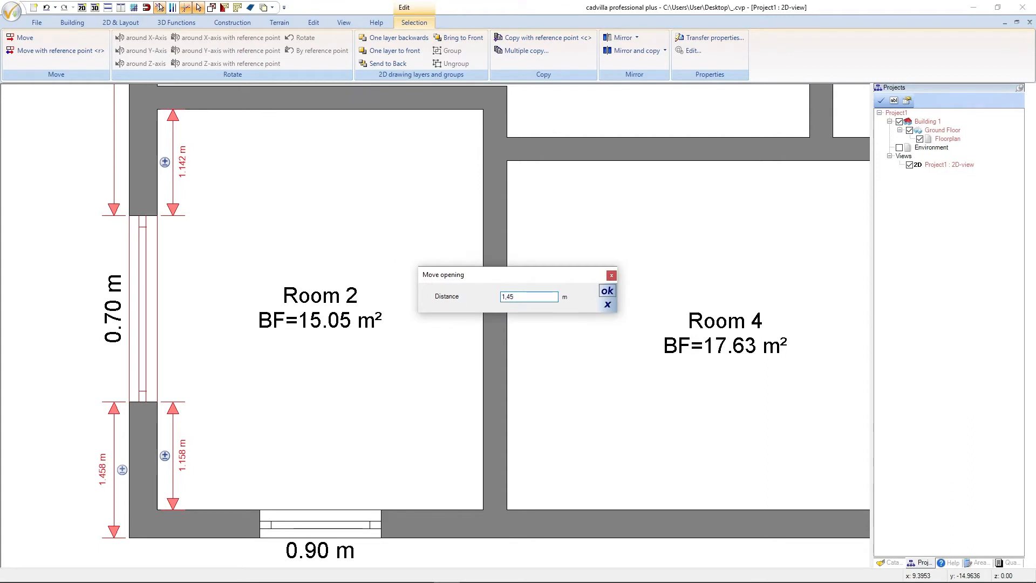
left_click(607, 292)
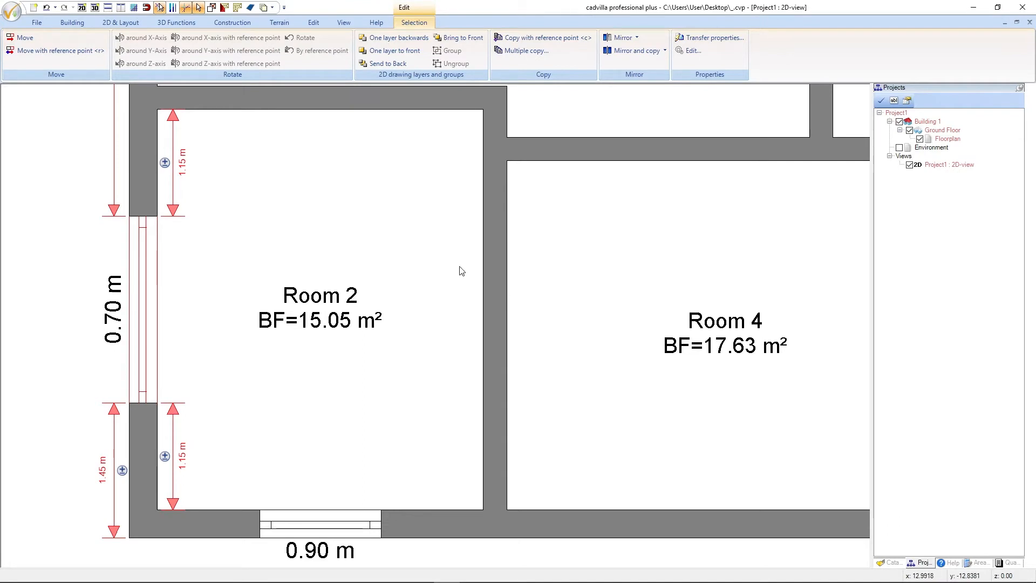
key("Escape")
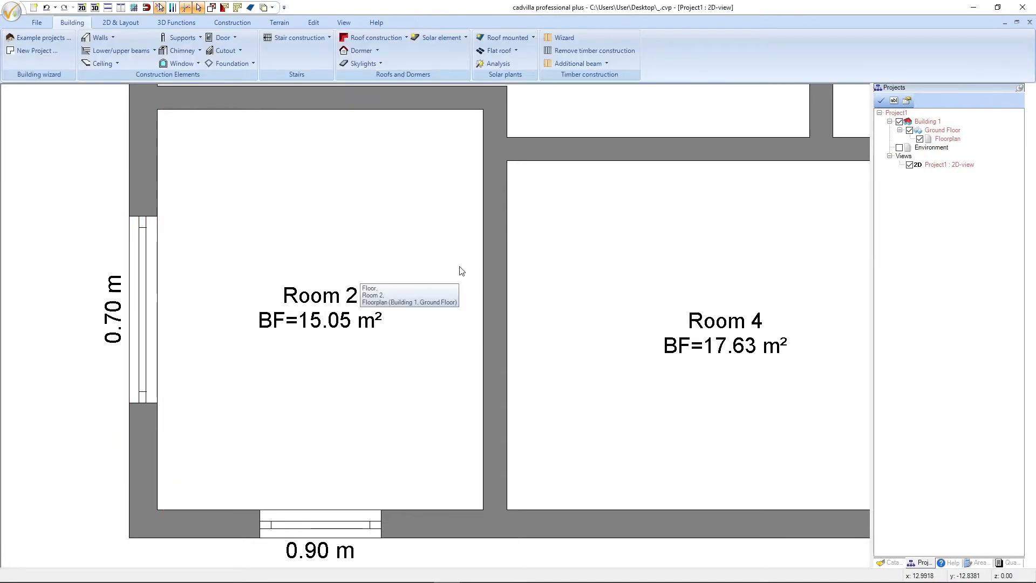
Copy the two-casement window in Room 2's left exterior wall.
scroll(410, 331, "down", 1)
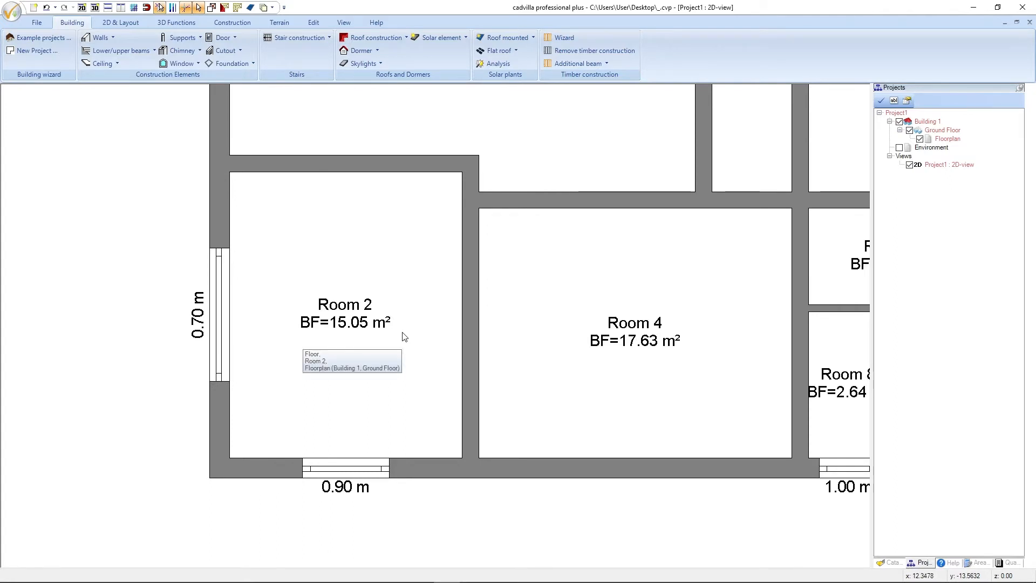
scroll(404, 367, "down", 2)
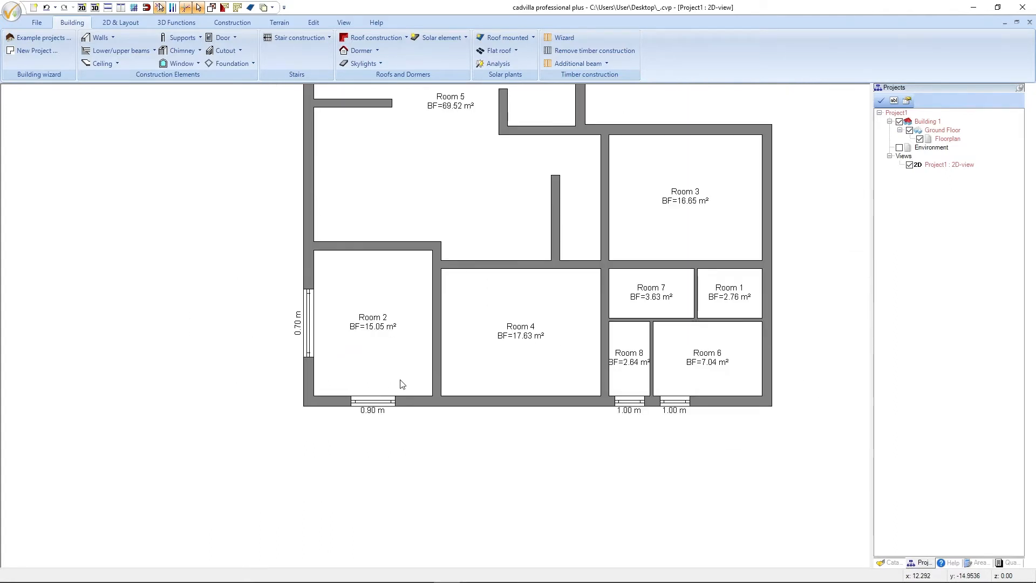
scroll(406, 254, "up", 1)
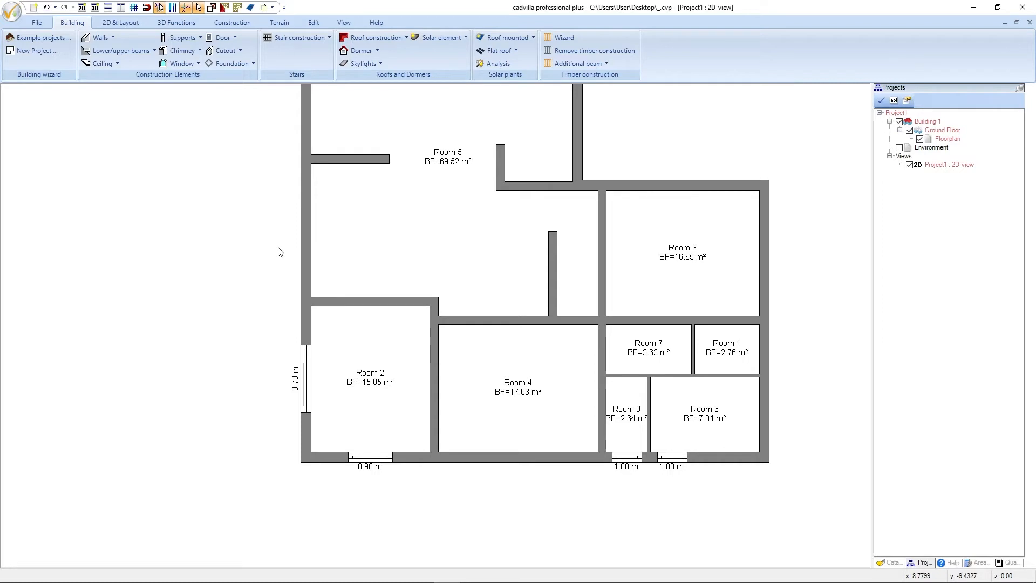
scroll(280, 251, "up", 1)
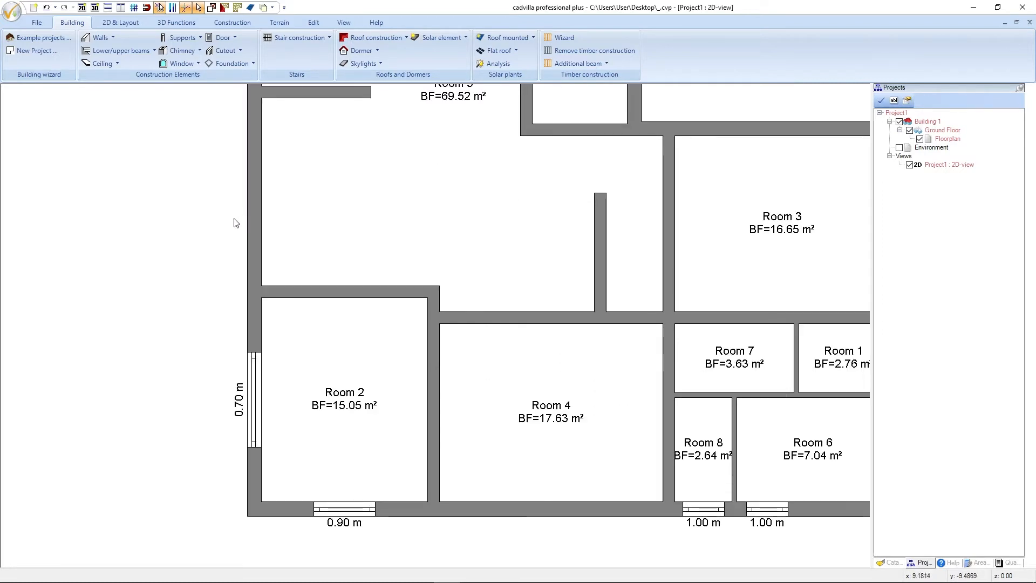
left_click(255, 376)
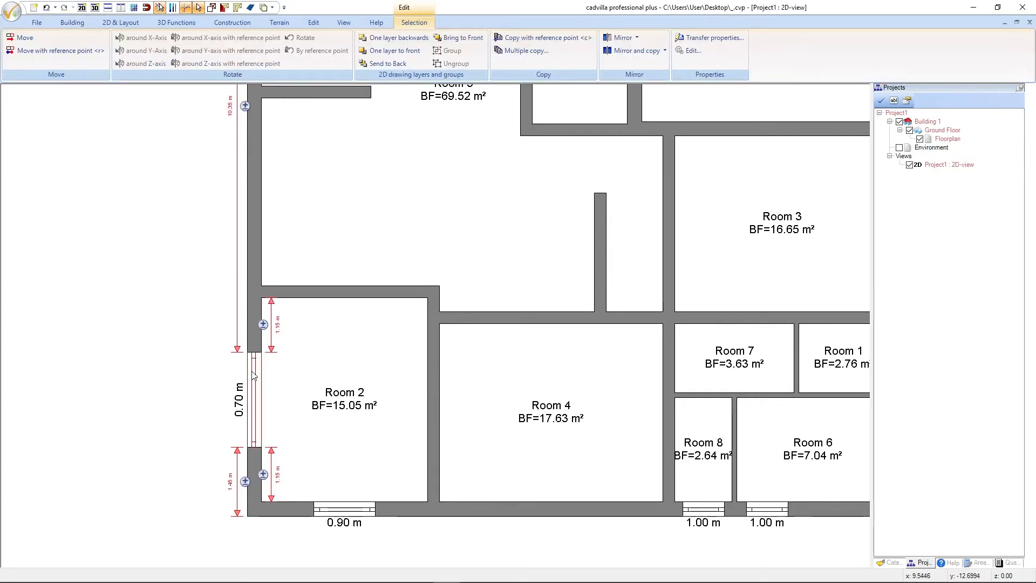
key("ctrl+c")
Try to place the copied window at the midpoint between the two inner corners of Room 5's left wall above Room 2, and undo it.
key("ctrl+v")
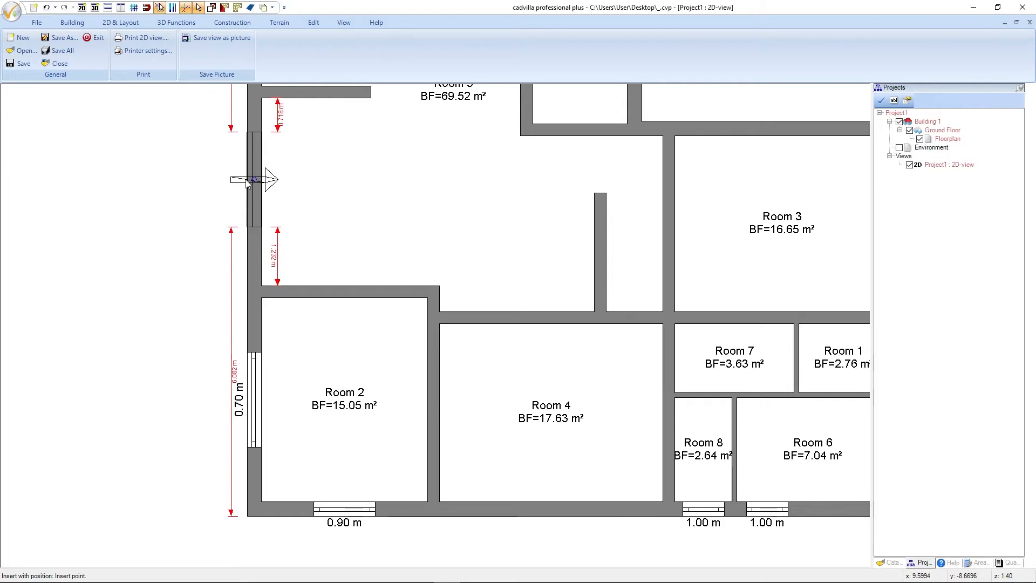
key("m")
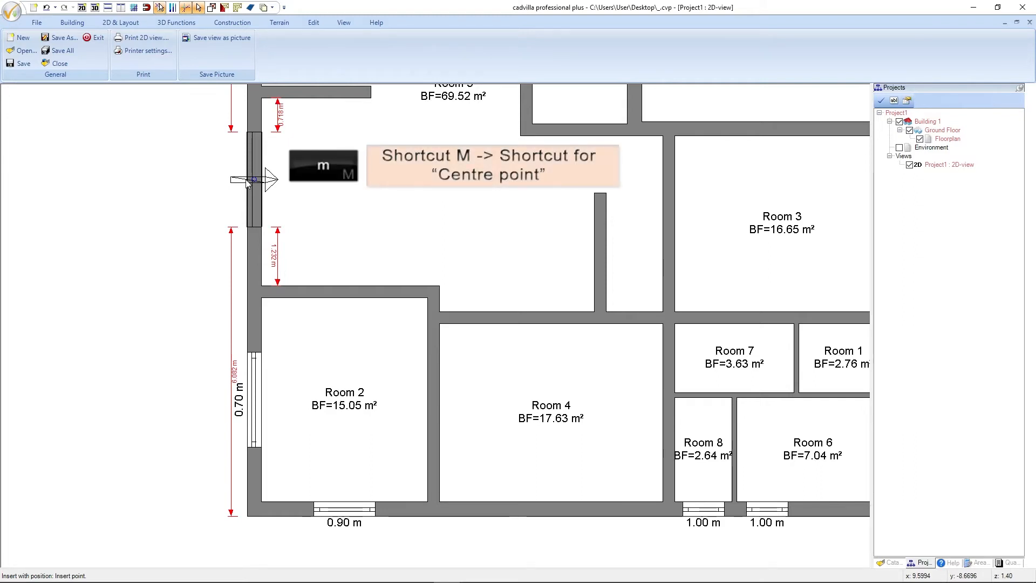
key("m")
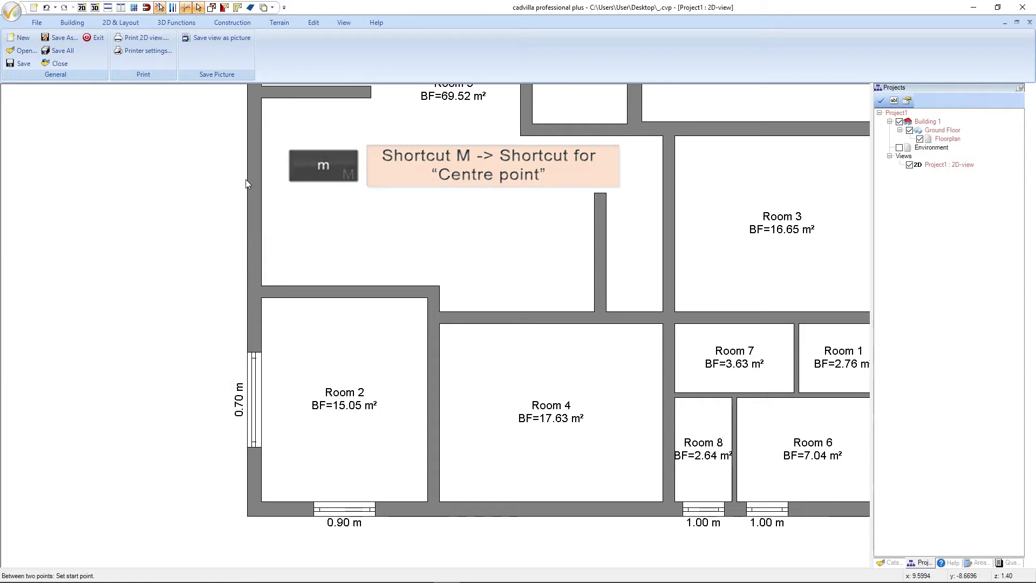
left_click(262, 98)
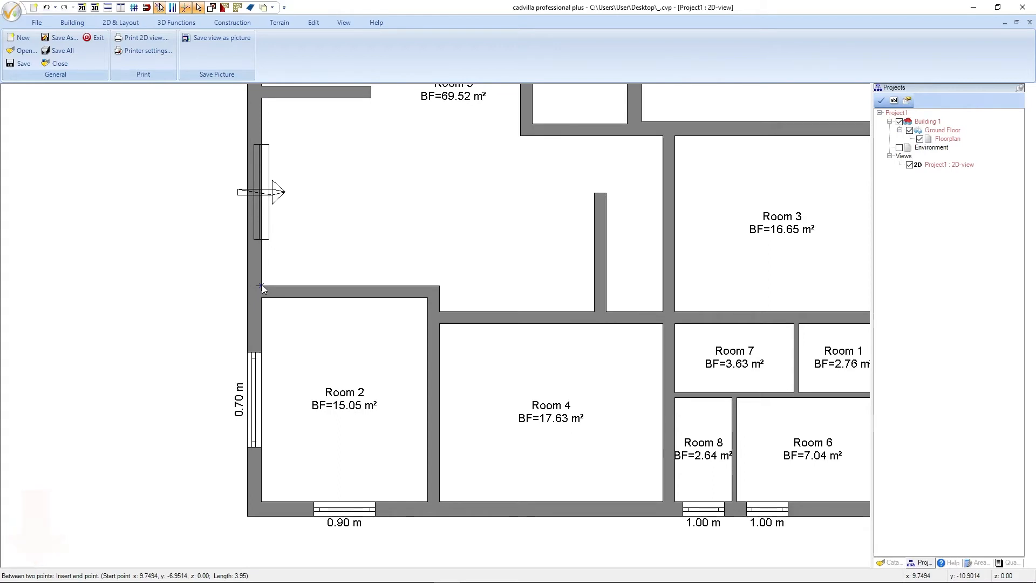
left_click(262, 285)
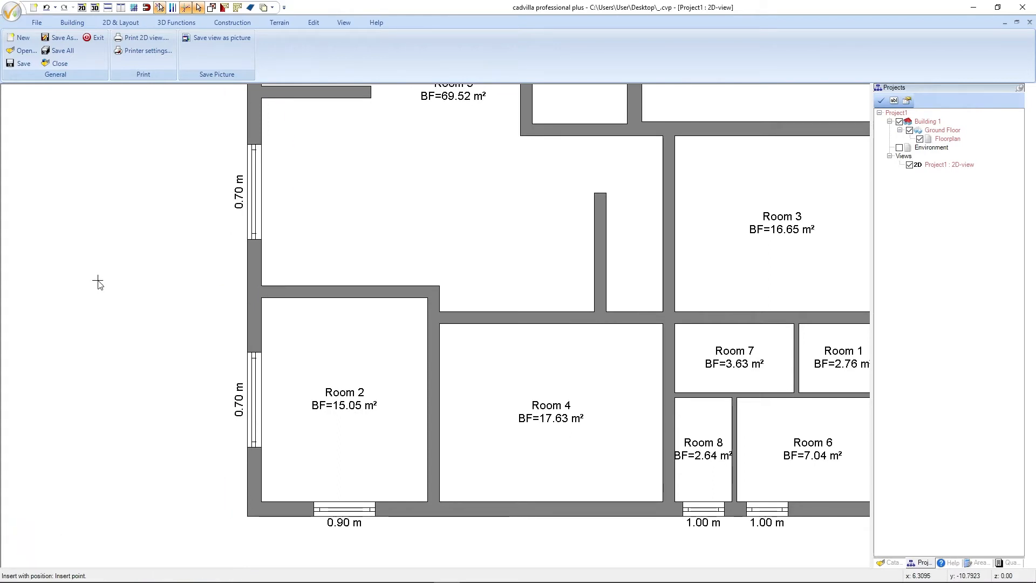
key("Escape")
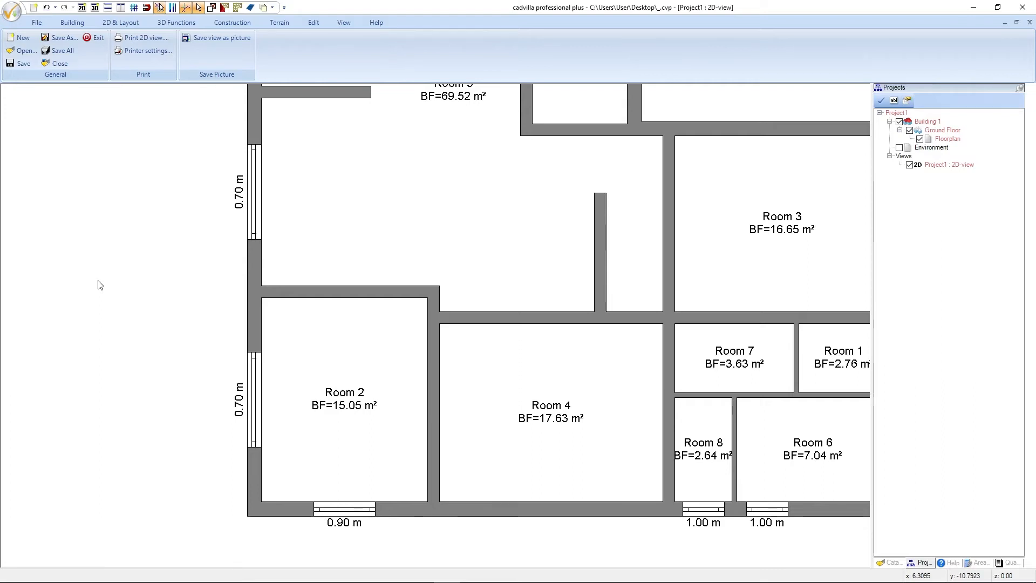
key("ctrl+z")
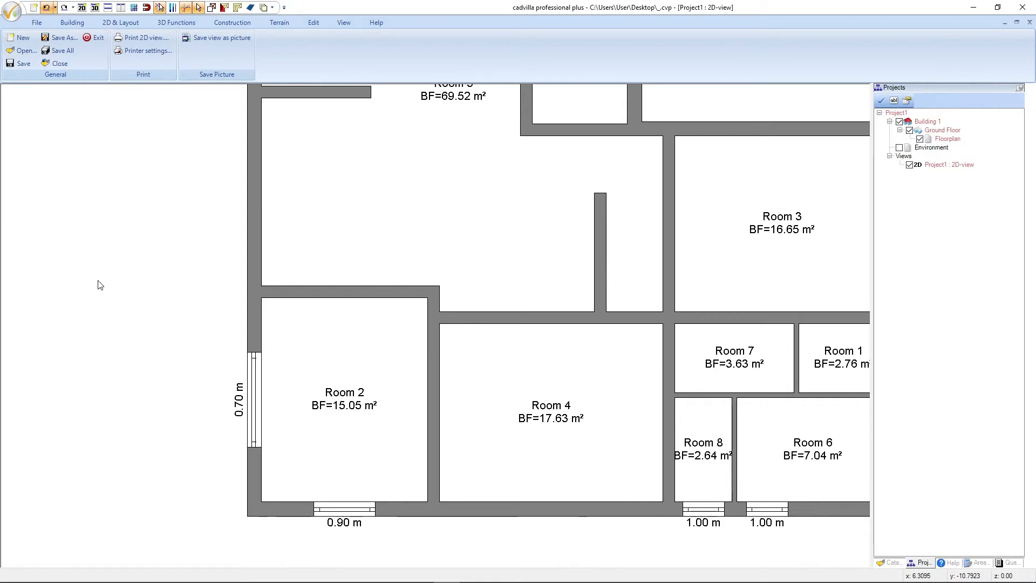
Paste the copied window into Room 5's left exterior wall and set its distance to Room 2's upper wall to 0.975 m.
key("ctrl+v")
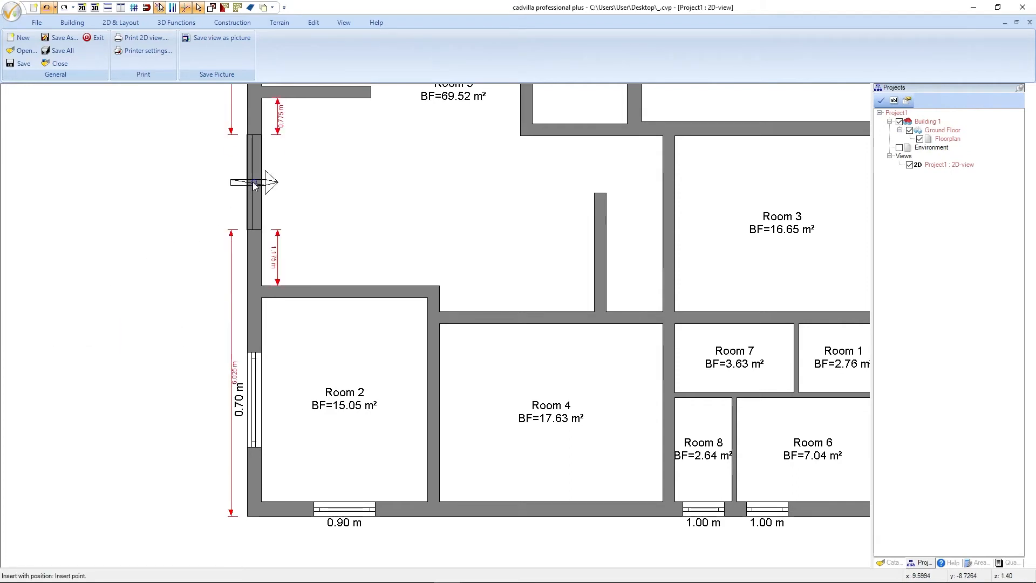
left_click(253, 183)
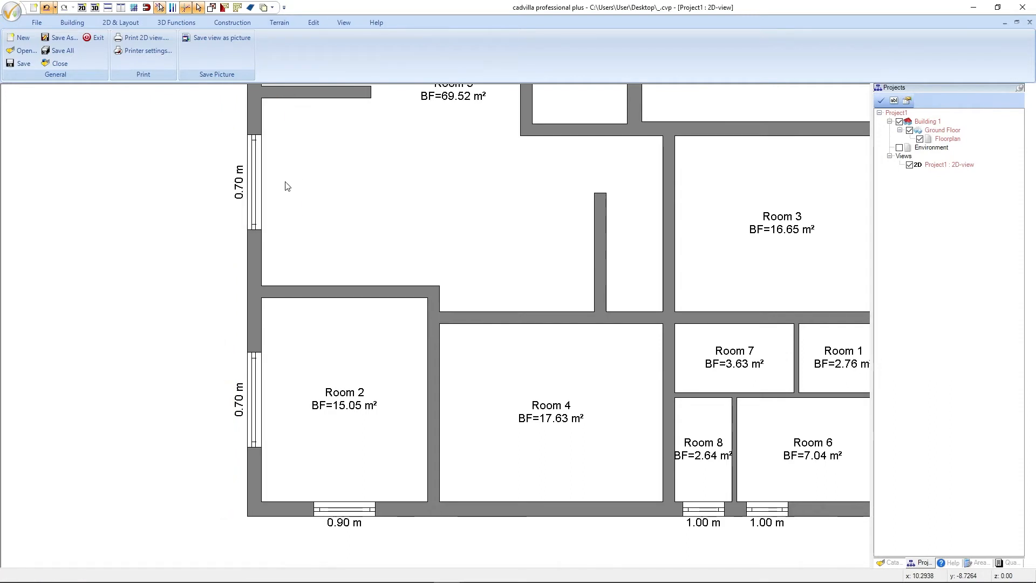
left_click(255, 173)
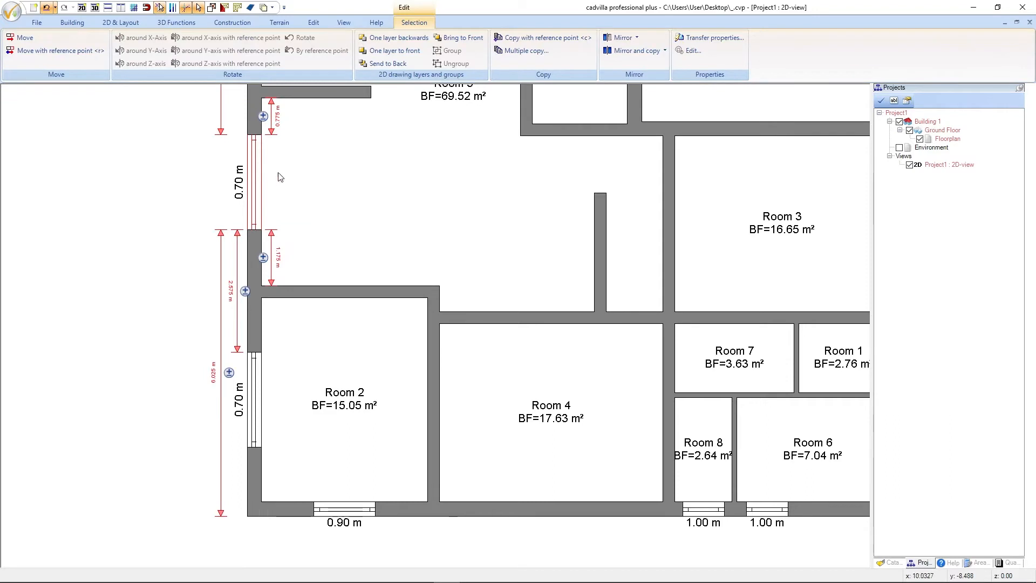
left_click(273, 258)
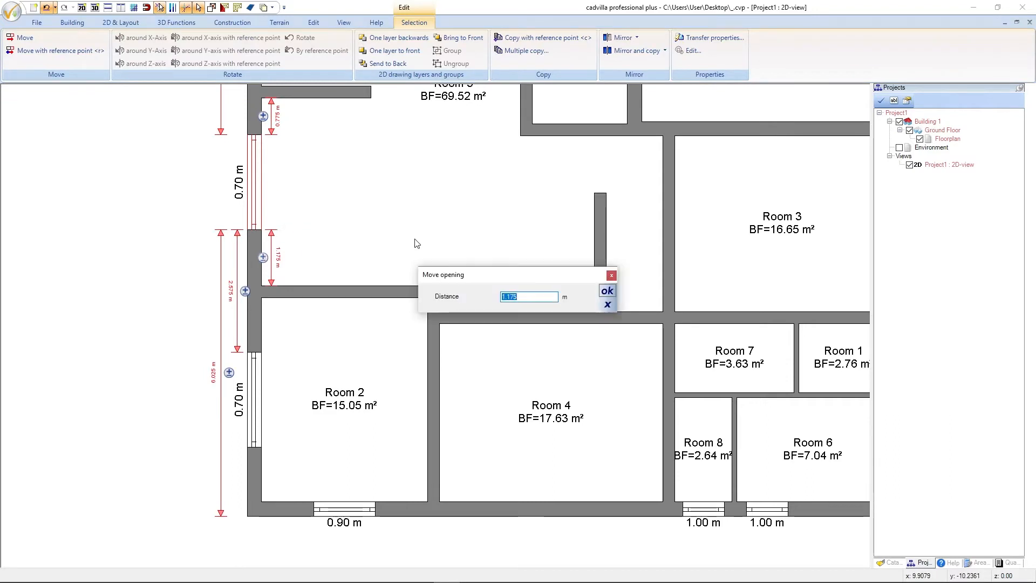
type("0,975")
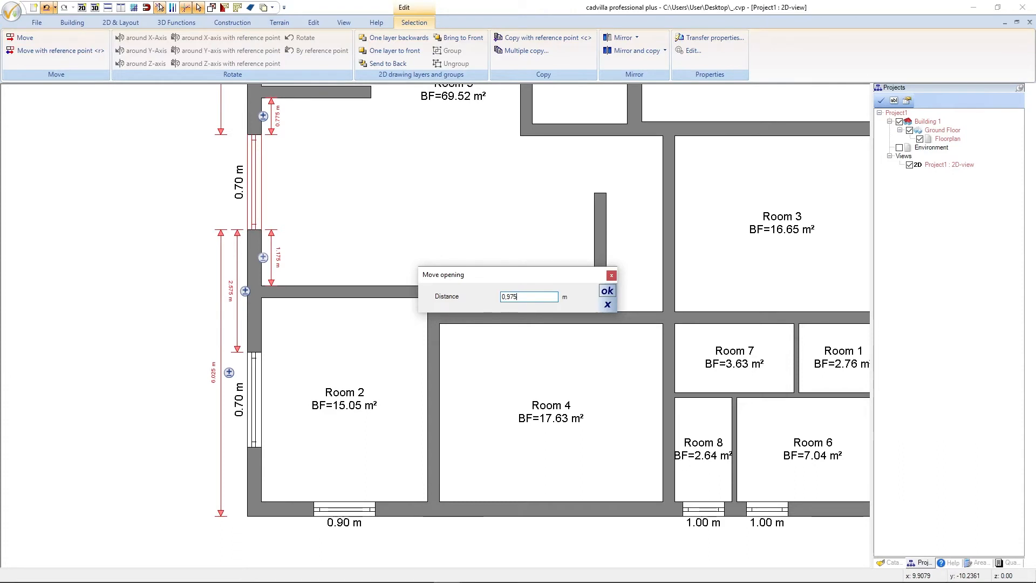
key("Return")
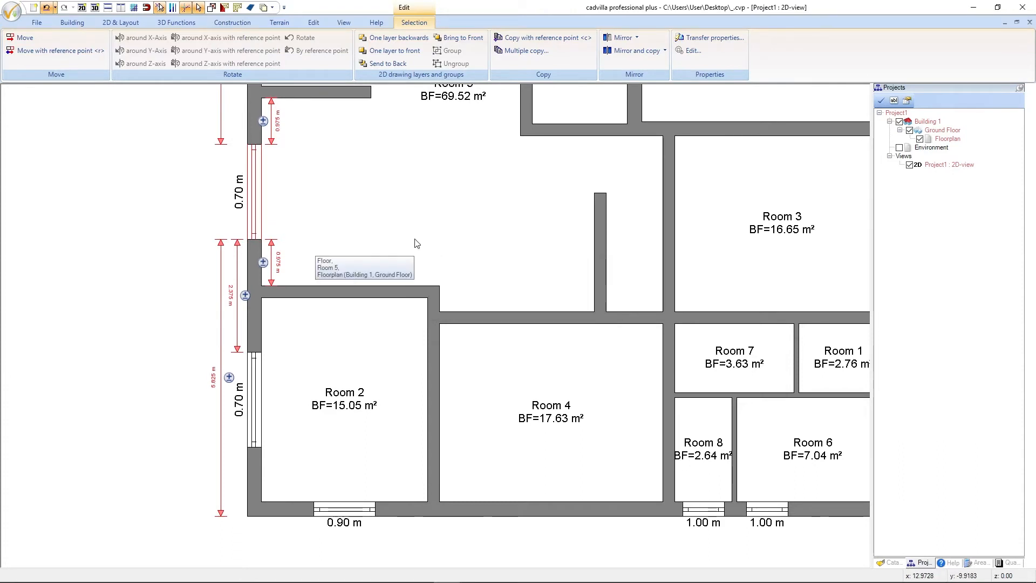
left_click(176, 194)
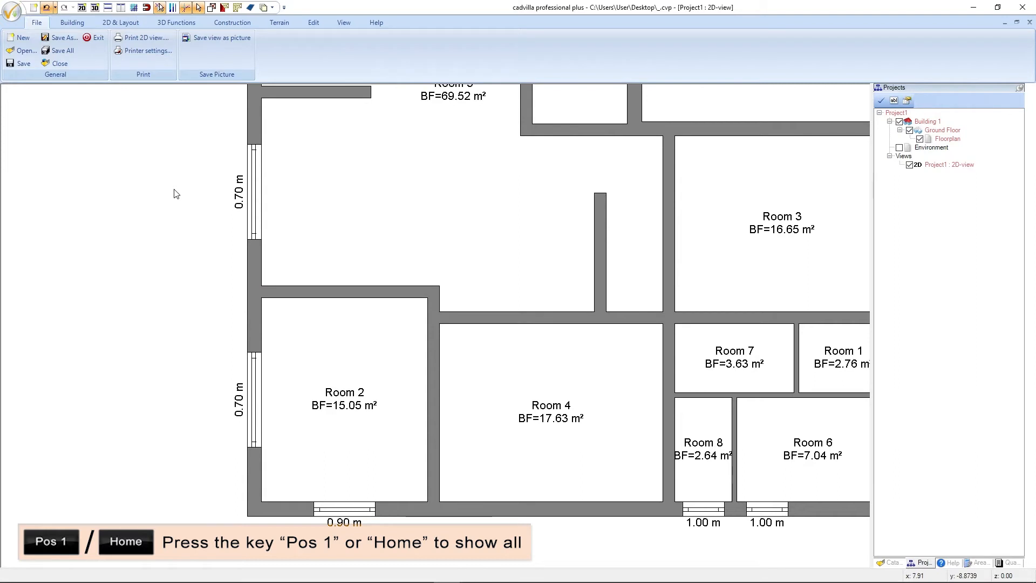
Start a freely positioned window construction with an opening height of 2.10 m and a sill height of 0 m.
key("Home")
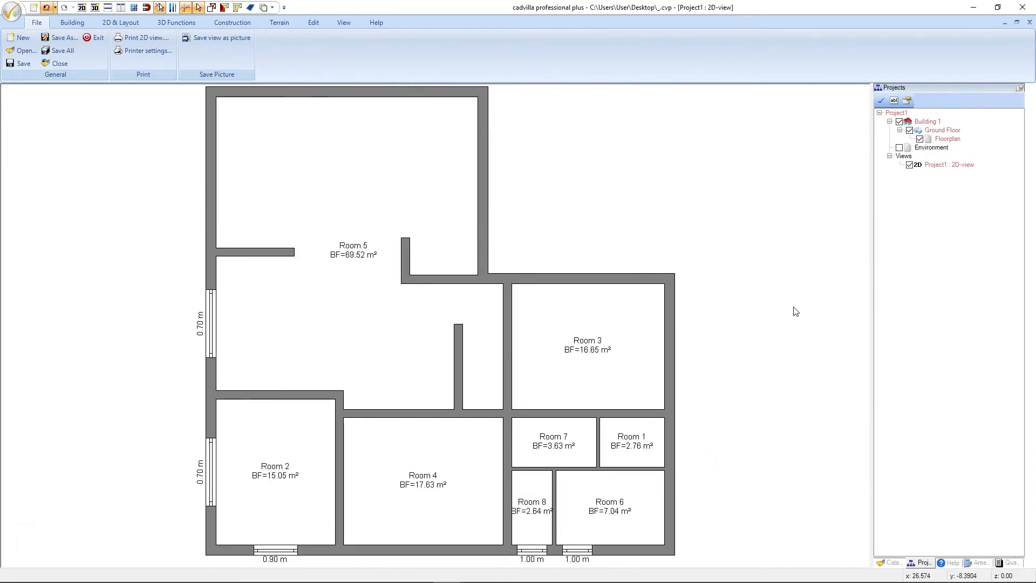
scroll(788, 327, "down", 2)
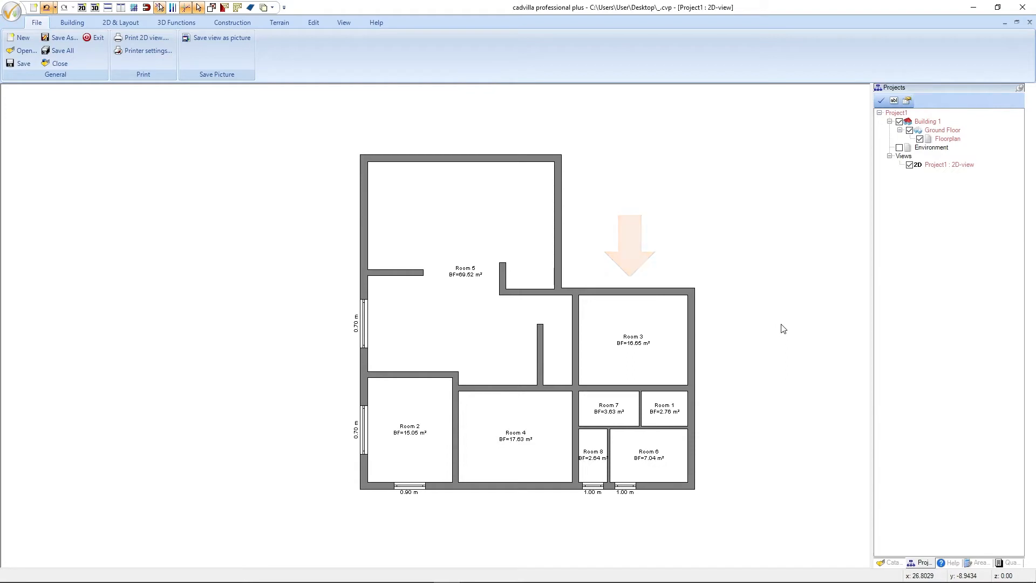
left_click(73, 22)
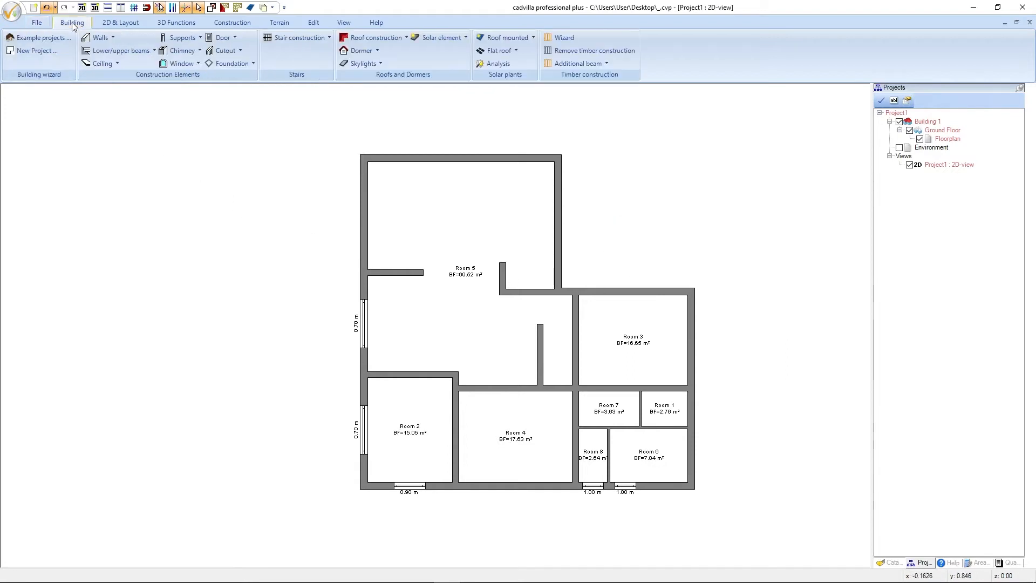
left_click(180, 63)
mouse_move(179, 78)
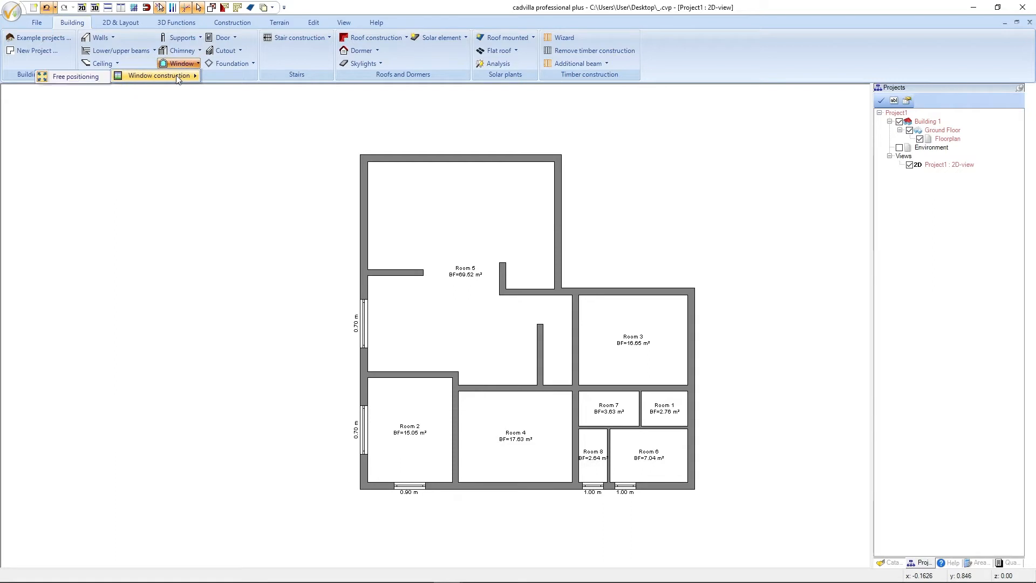
left_click(105, 80)
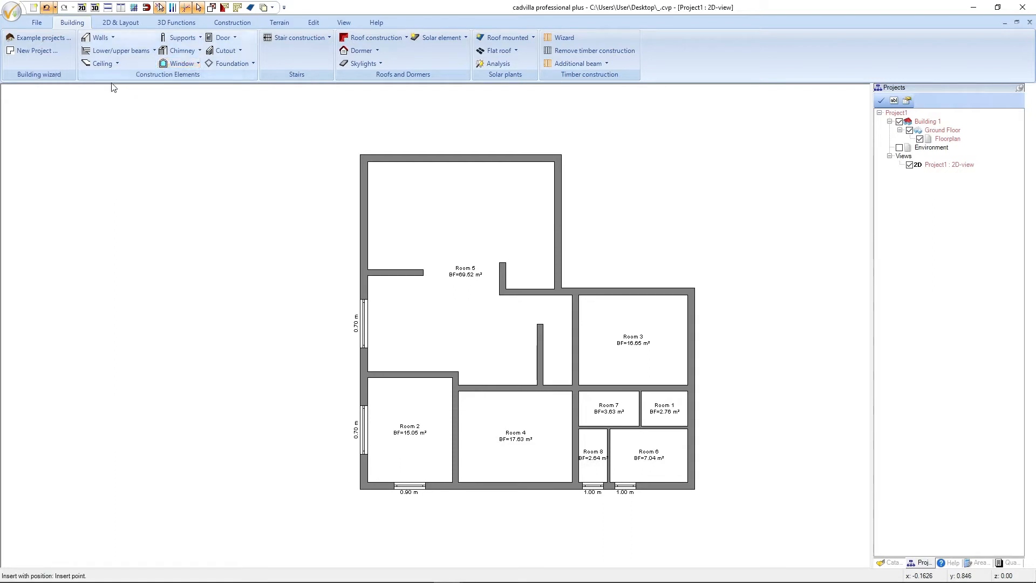
right_click(230, 182)
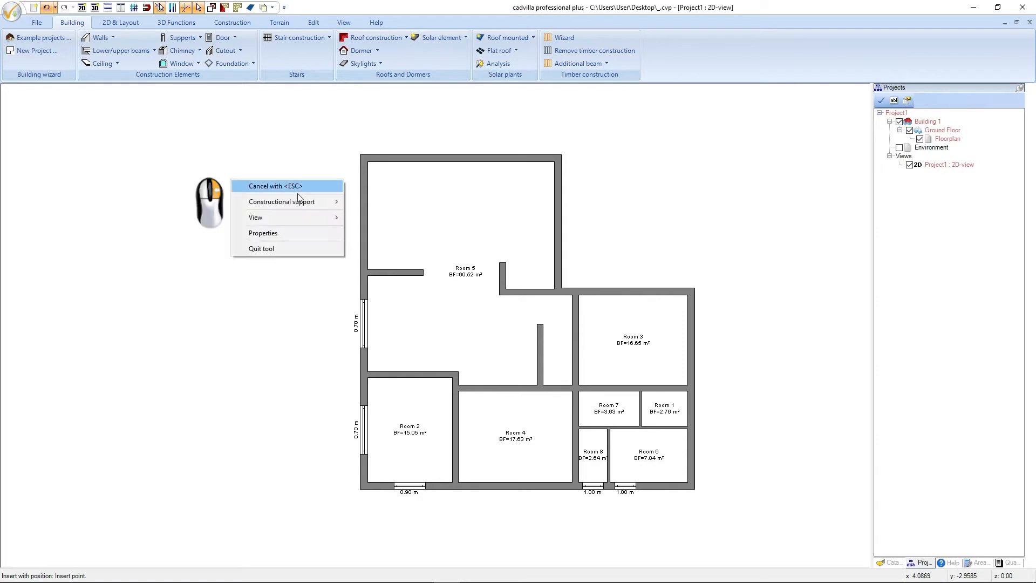
left_click(315, 237)
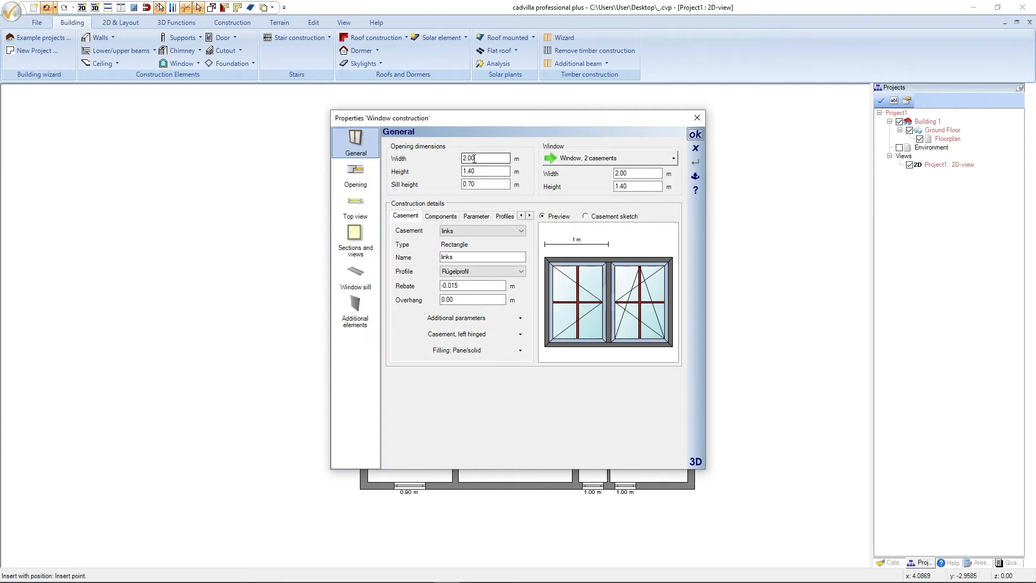
left_click_drag(477, 169, 432, 181)
key("Tab")
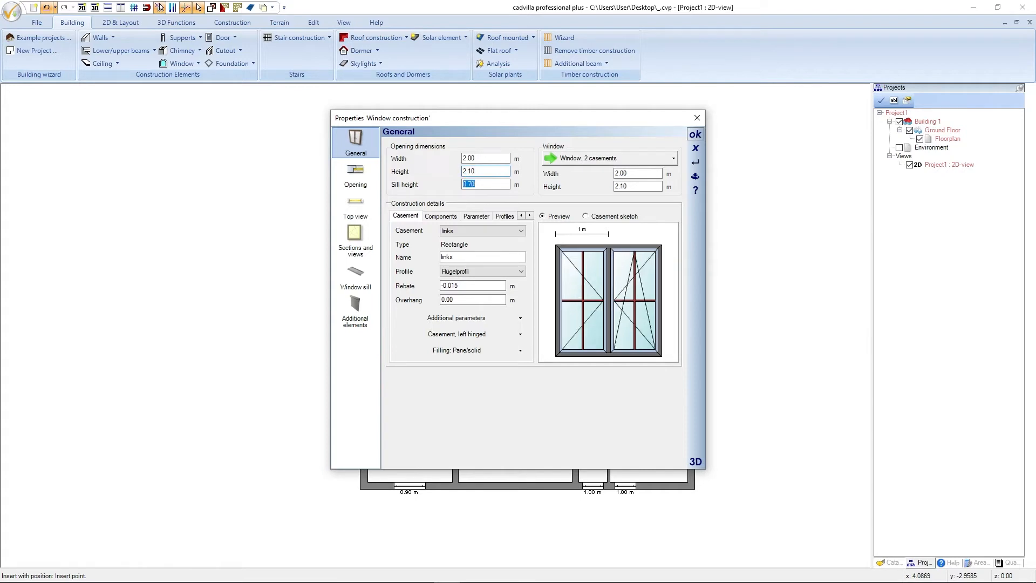
type("0")
key("Tab")
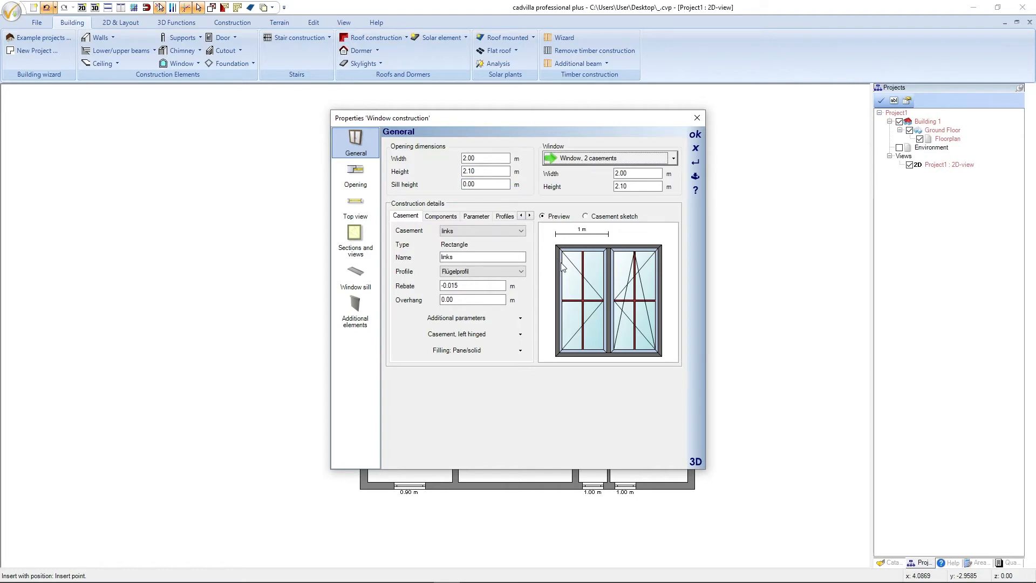
Apply the bar arrangement 2-1 from the catalog to the window's left casement.
left_click(568, 278)
right_click(569, 278)
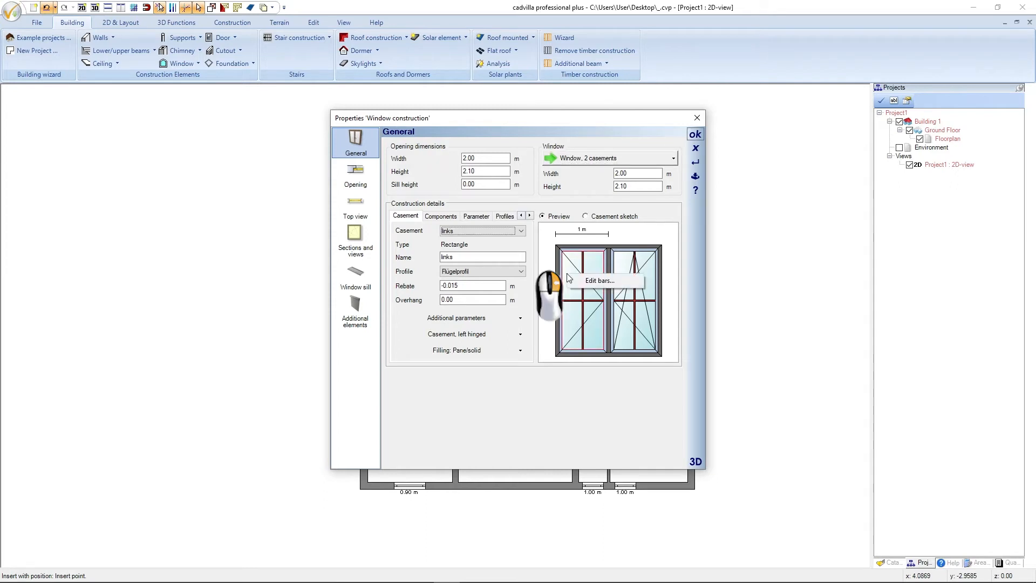
left_click(598, 281)
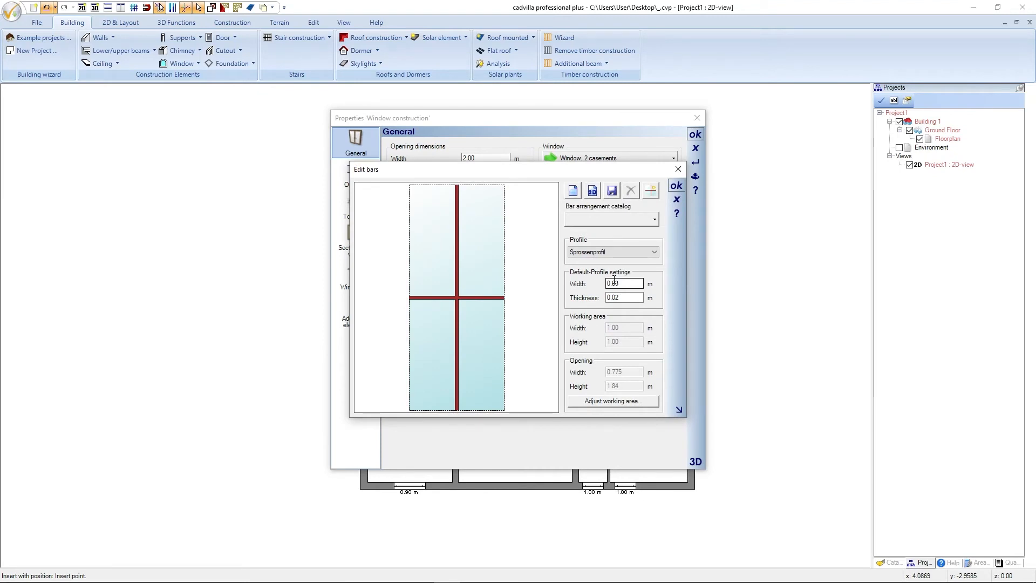
left_click(627, 219)
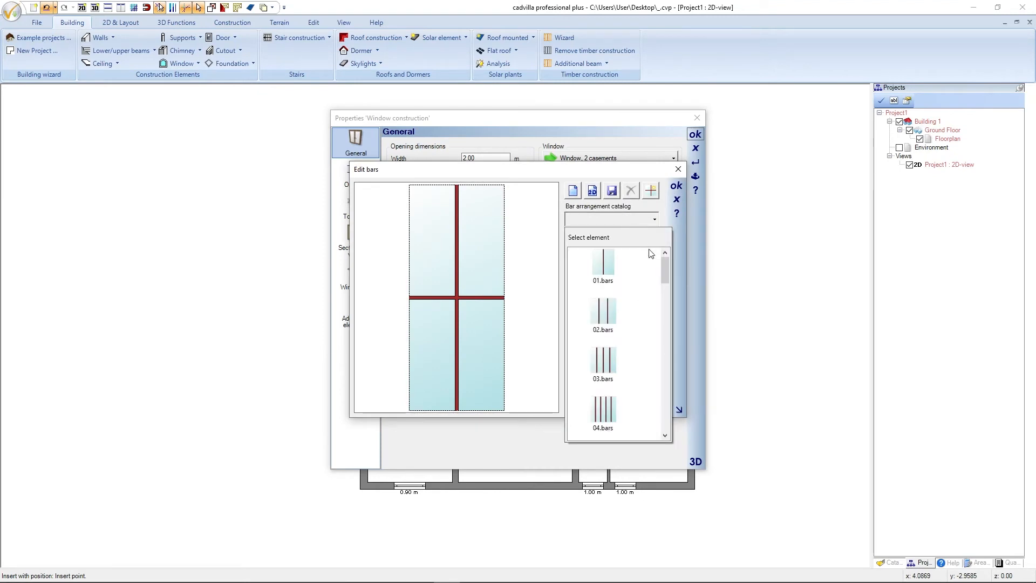
left_click_drag(668, 274, 664, 328)
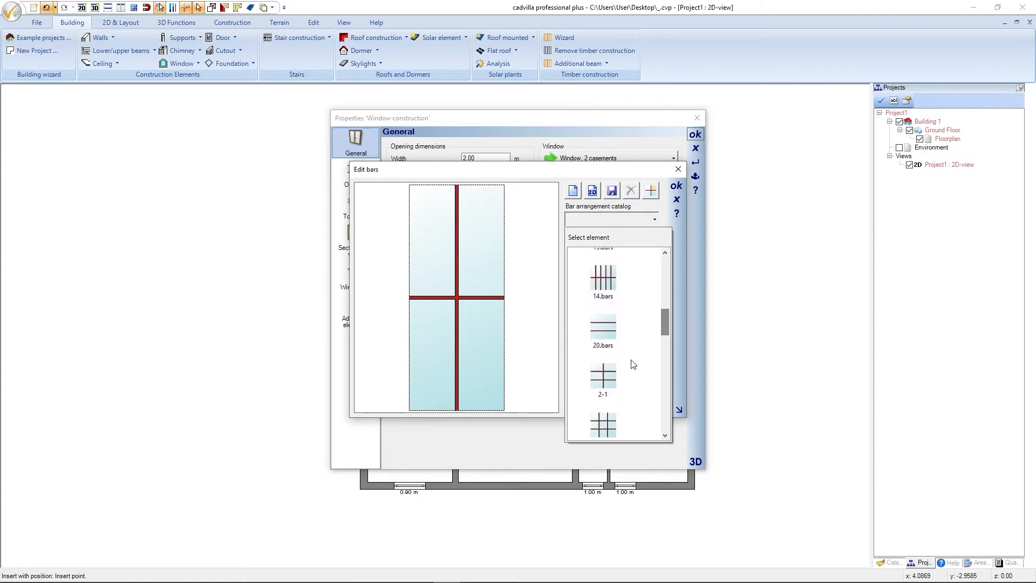
left_click(608, 381)
double_click(607, 378)
left_click(676, 186)
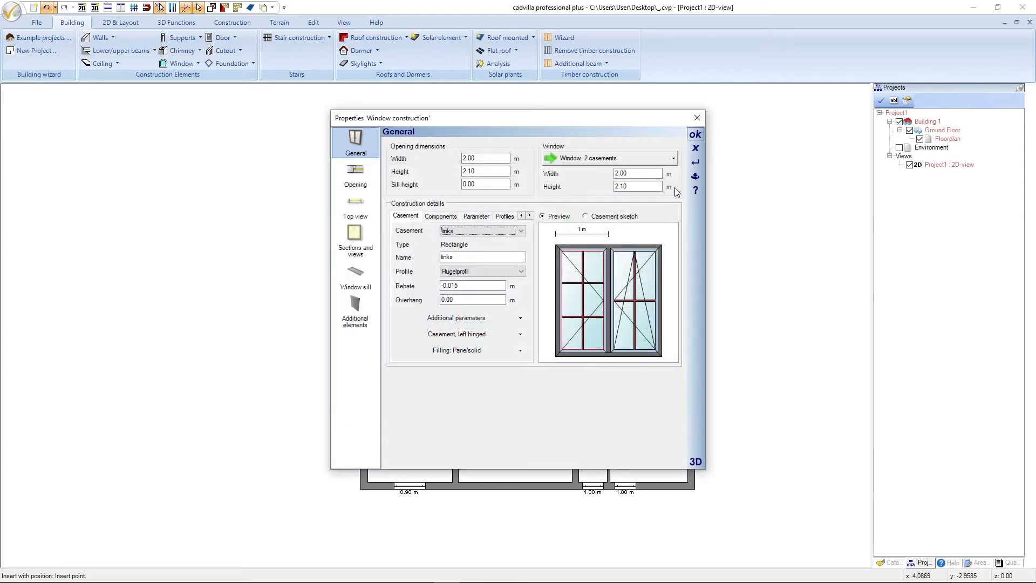
Give the right casement the same catalog bar arrangement, 2-1.
left_click(633, 279)
right_click(634, 278)
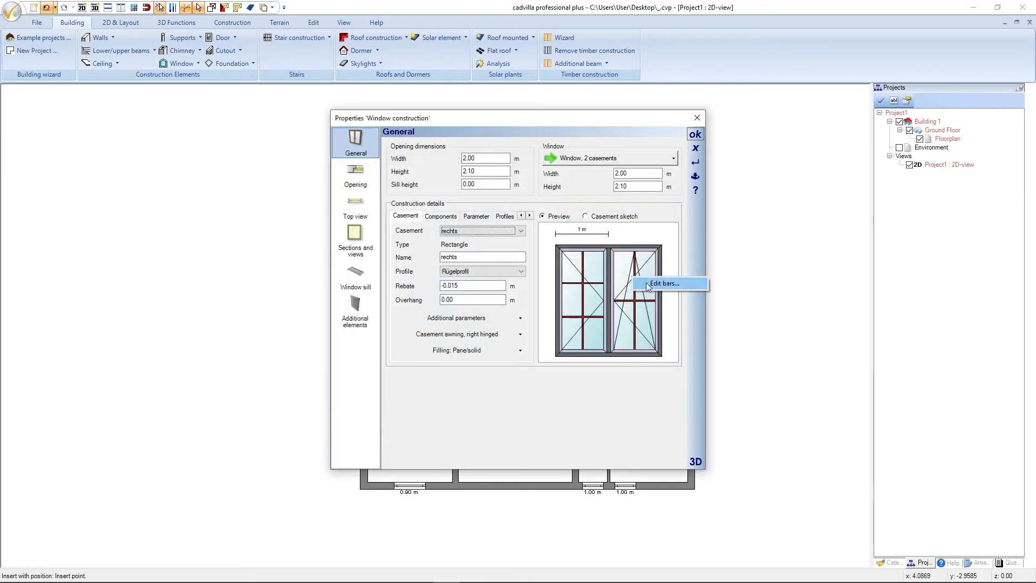
left_click(650, 285)
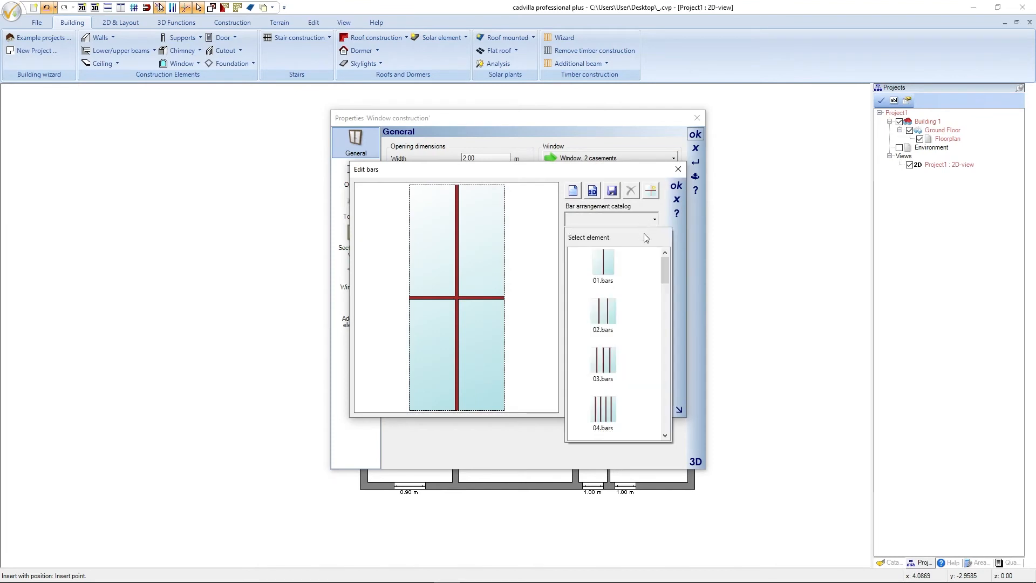
left_click_drag(665, 270, 665, 321)
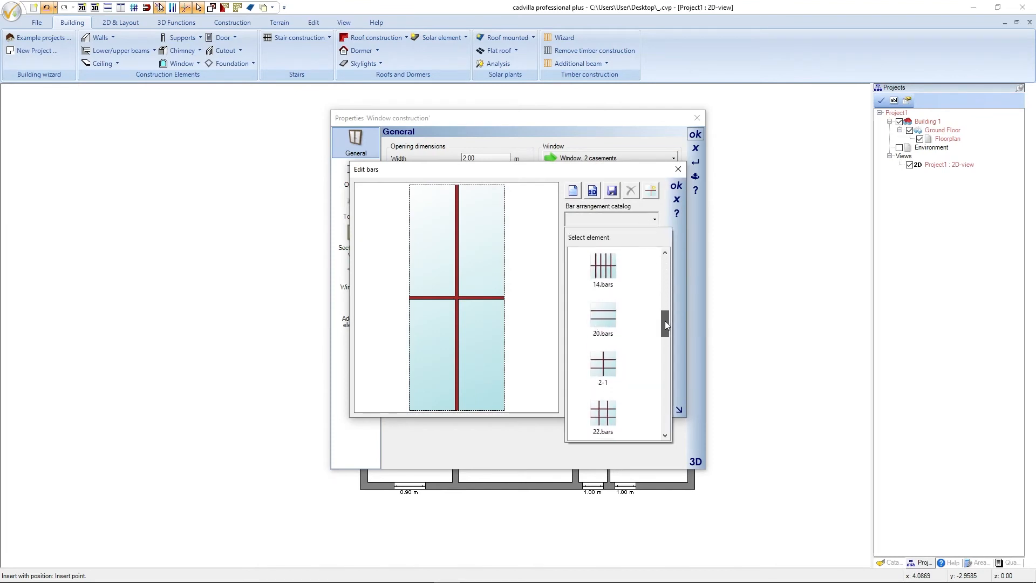
double_click(600, 370)
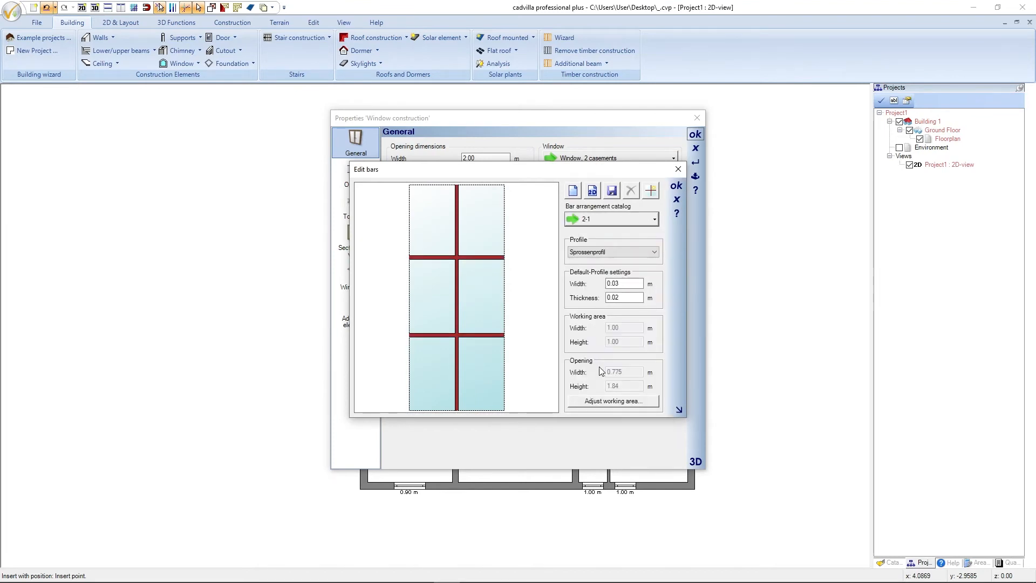
left_click(676, 186)
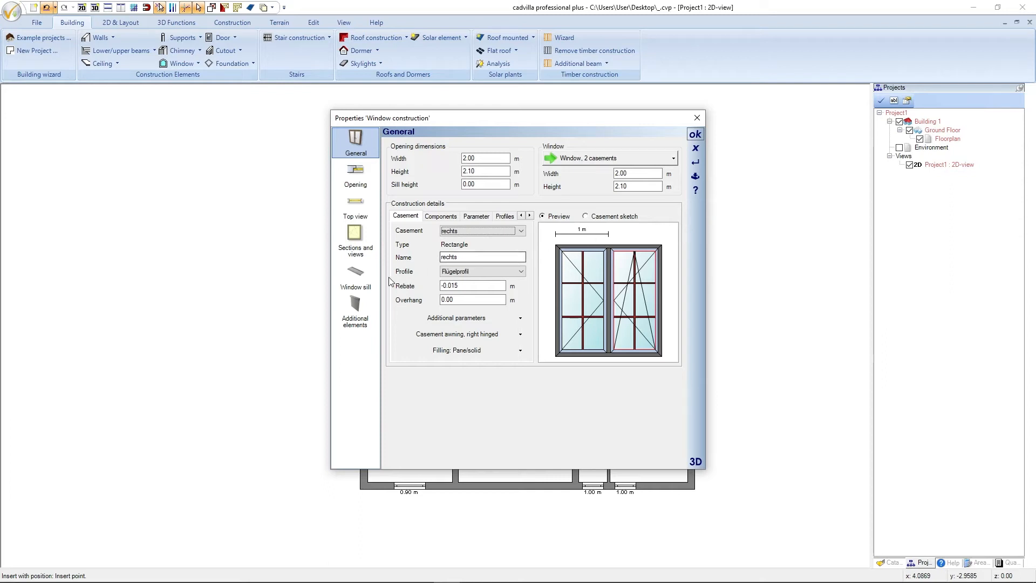
Set the inner window sill to none and accept the window construction's properties.
left_click(368, 278)
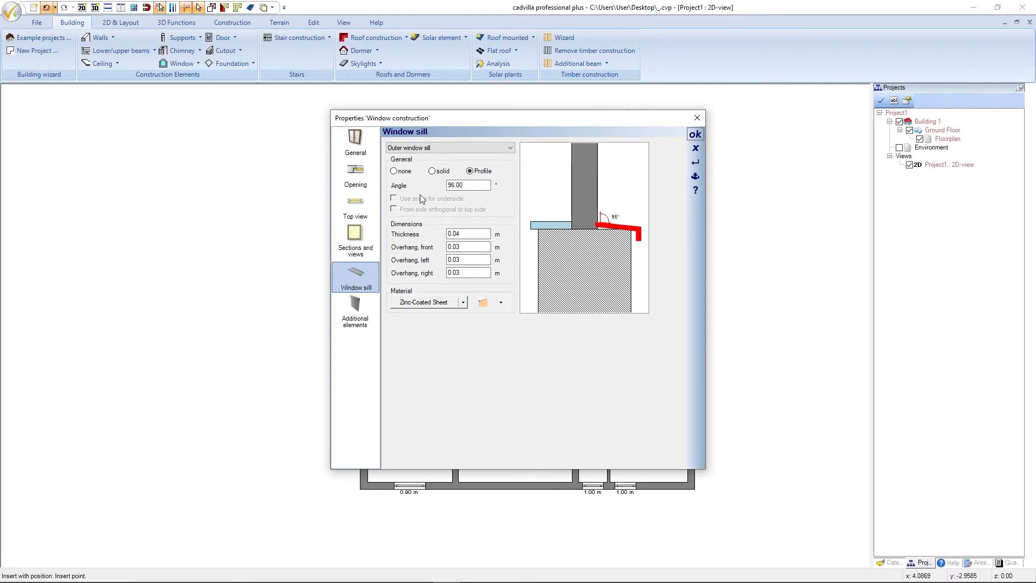
left_click(442, 148)
left_click(436, 163)
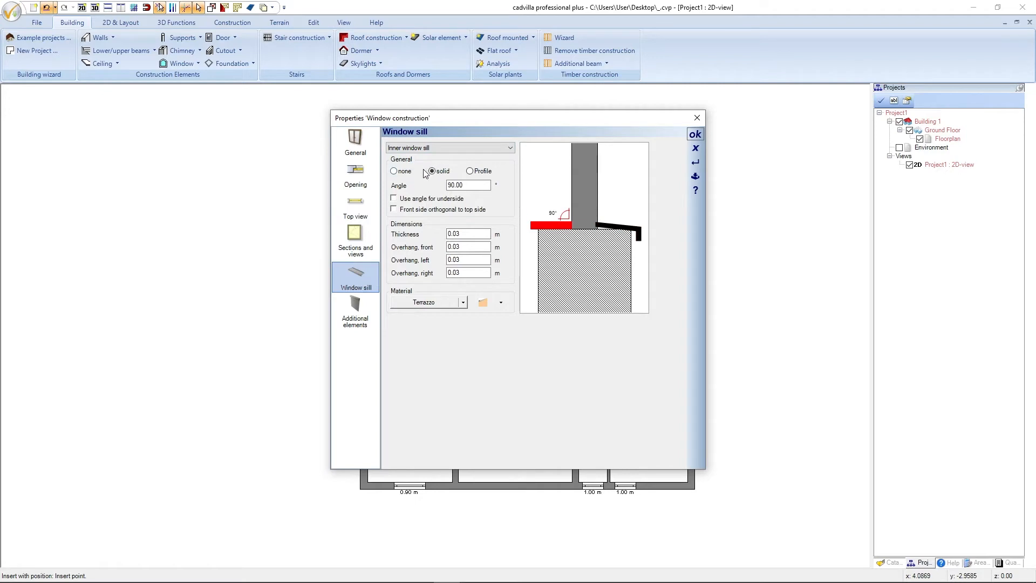
left_click(394, 172)
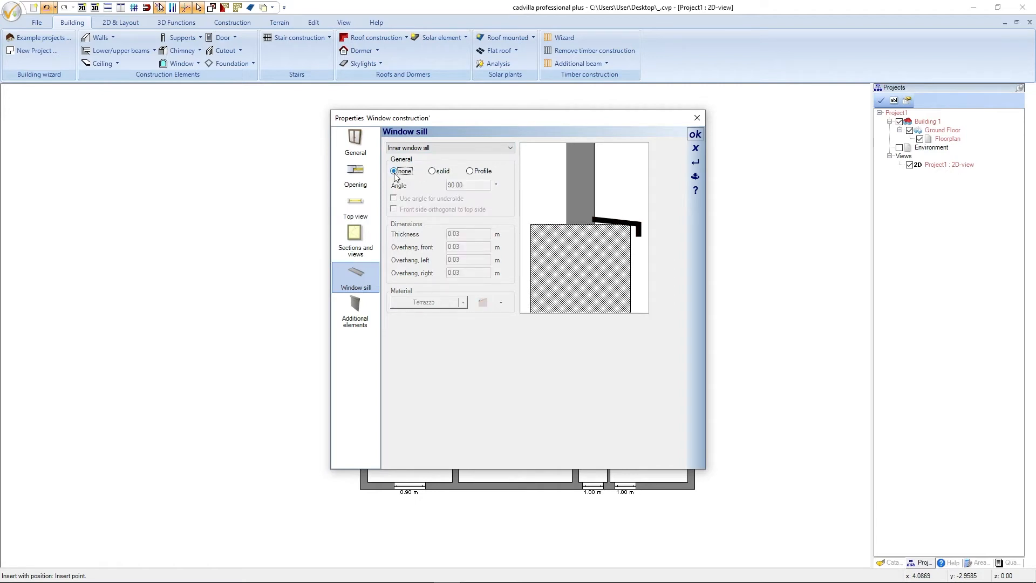
left_click(695, 135)
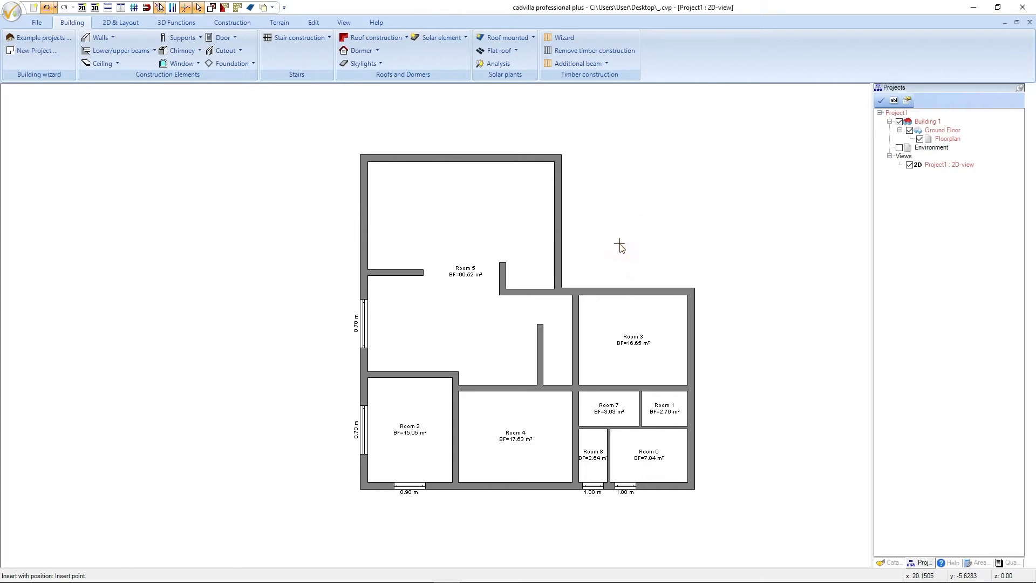
Place the window in Room 3's upper exterior wall at the midpoint between the wall's two outer corners.
scroll(718, 283, "up", 1)
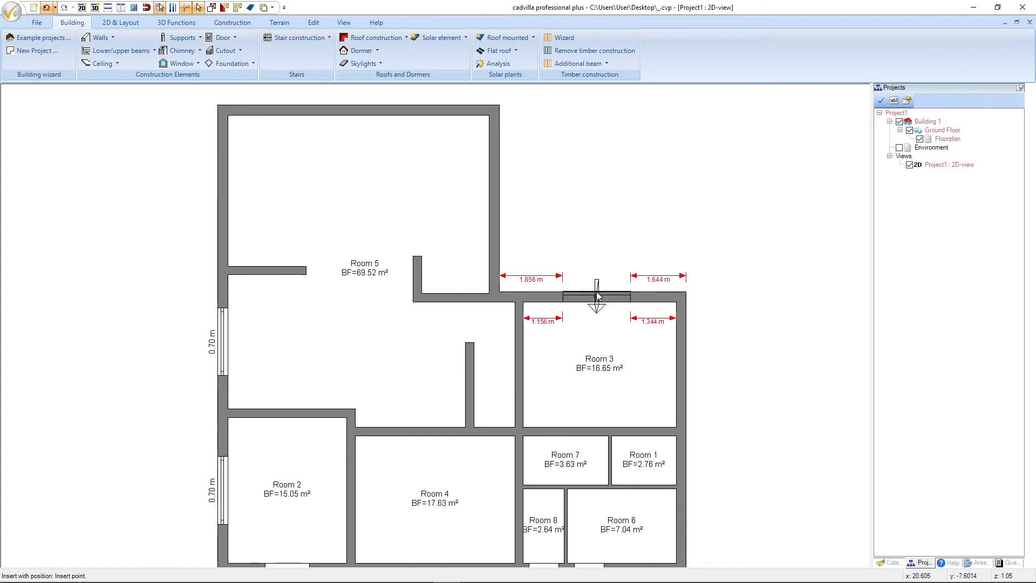
key("m")
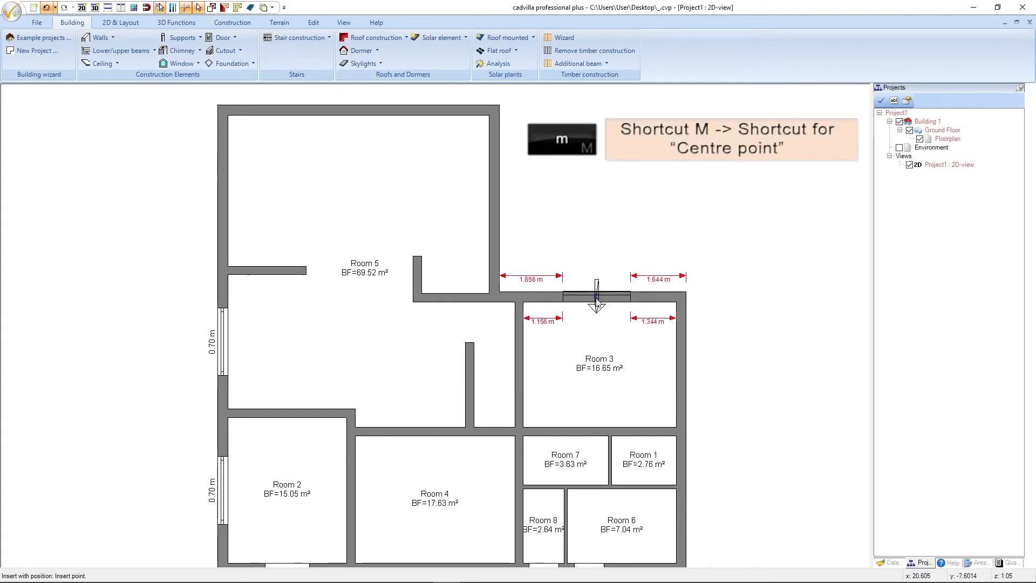
key("m")
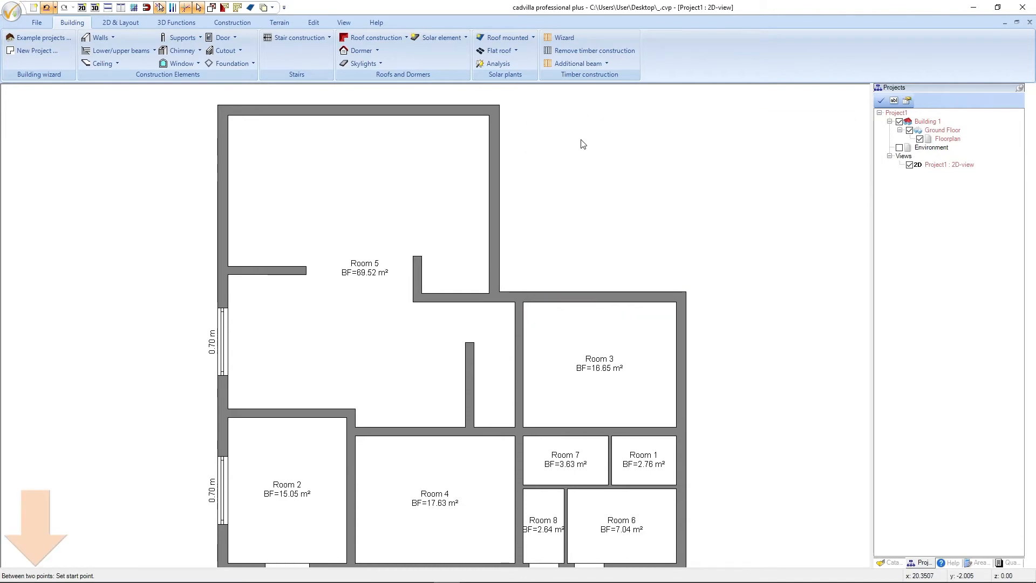
left_click(503, 293)
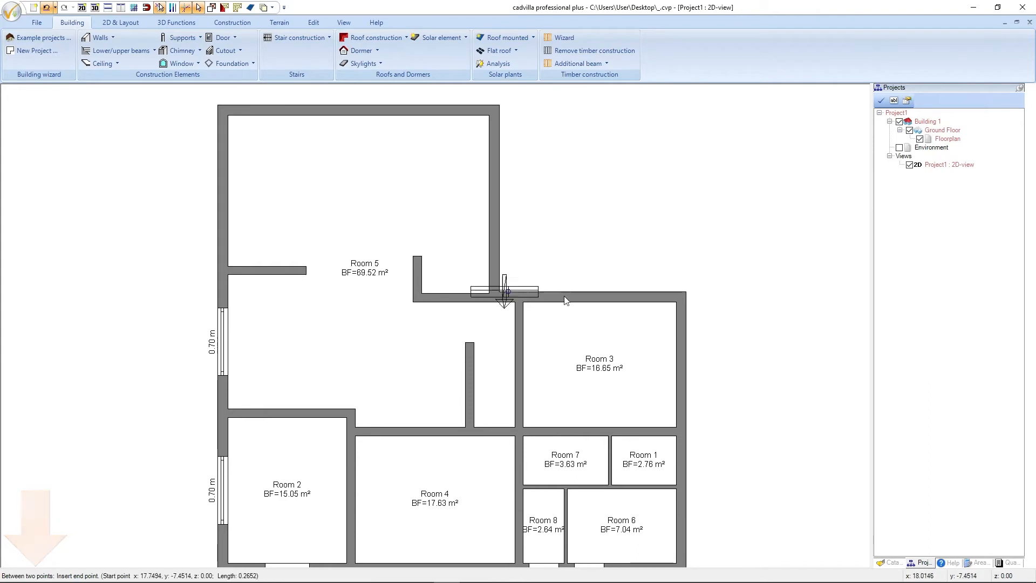
left_click(689, 295)
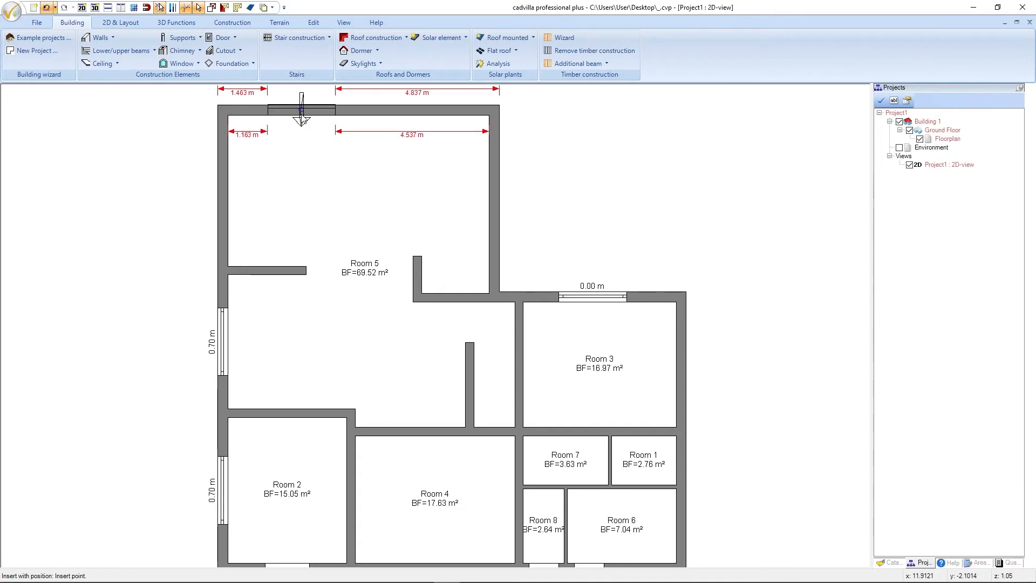
Place another floor-length window in Room 5's upper exterior wall and set its distance from the outer left corner to 2.15 m.
left_click(314, 113)
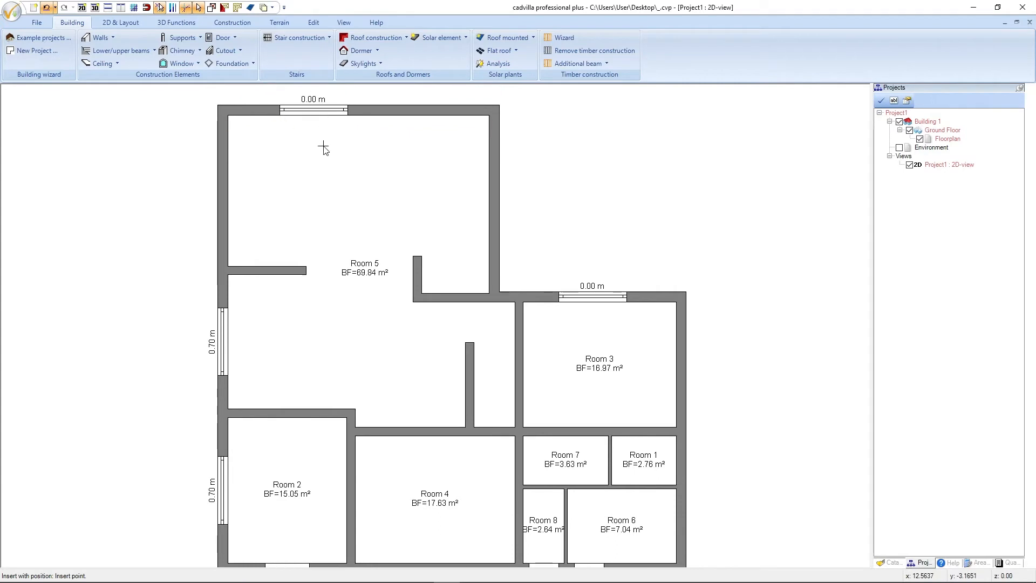
scroll(352, 326, "down", 1)
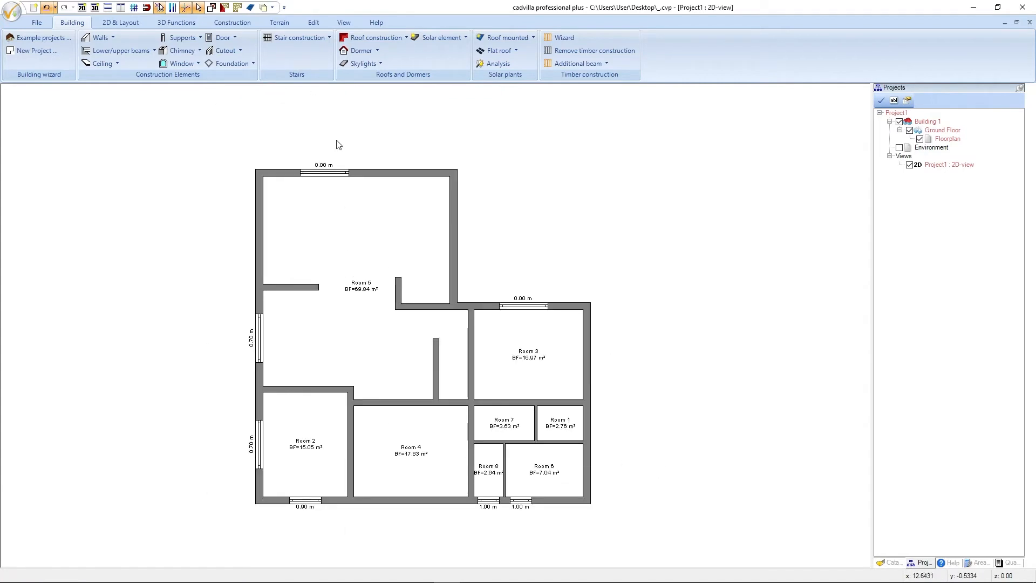
scroll(335, 135, "up", 2)
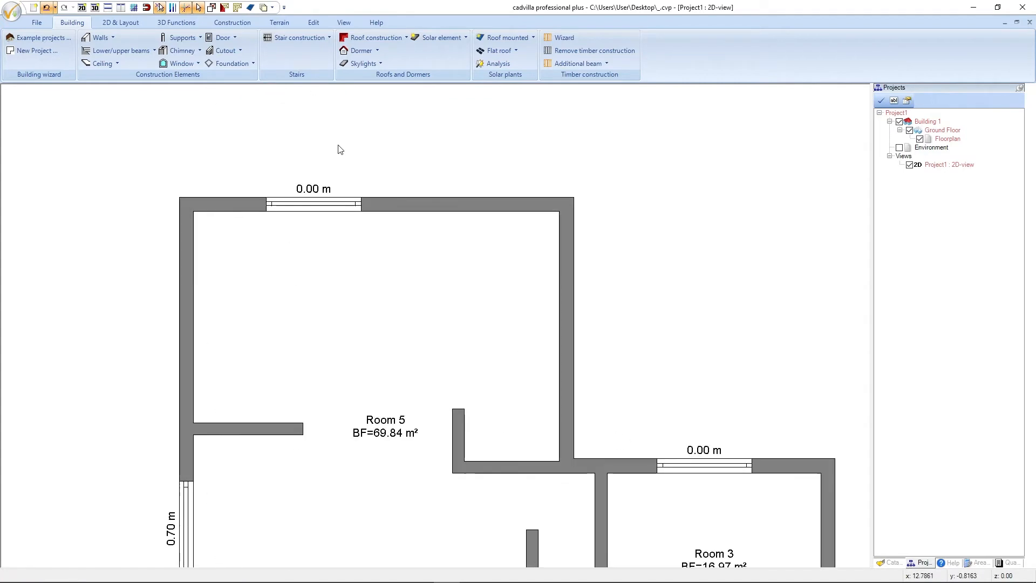
left_click(326, 205)
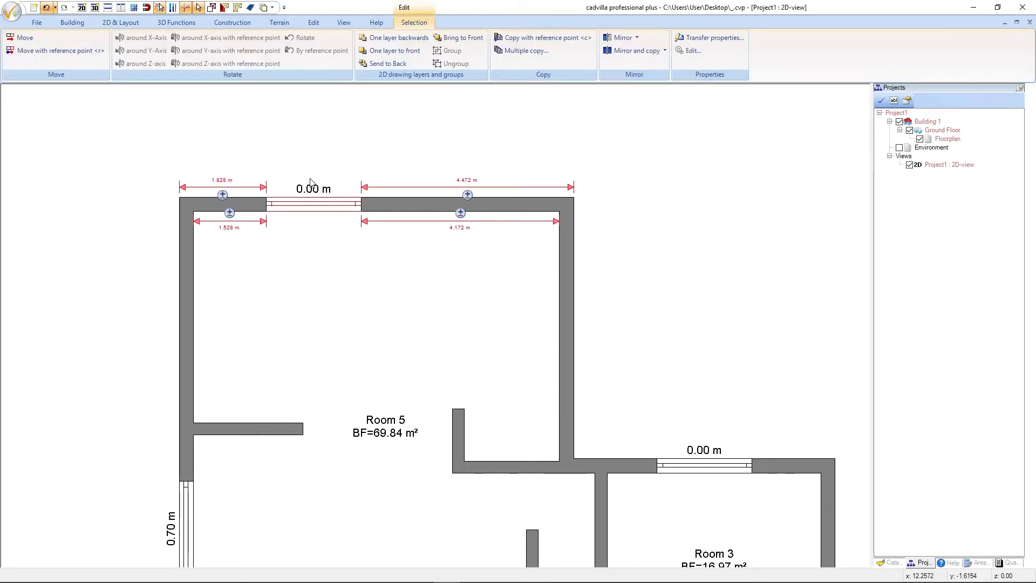
scroll(226, 165, "up", 1)
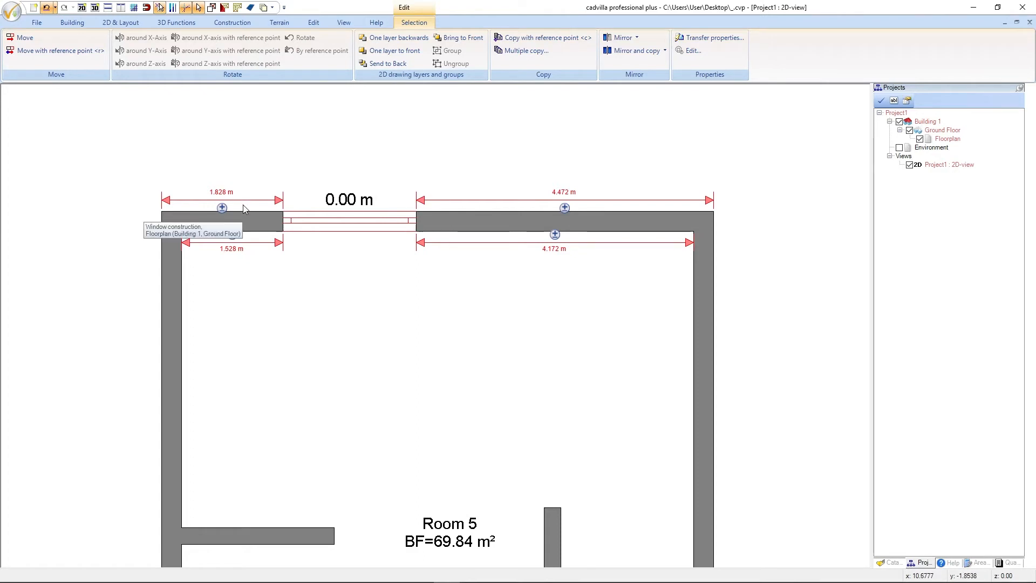
left_click(221, 207)
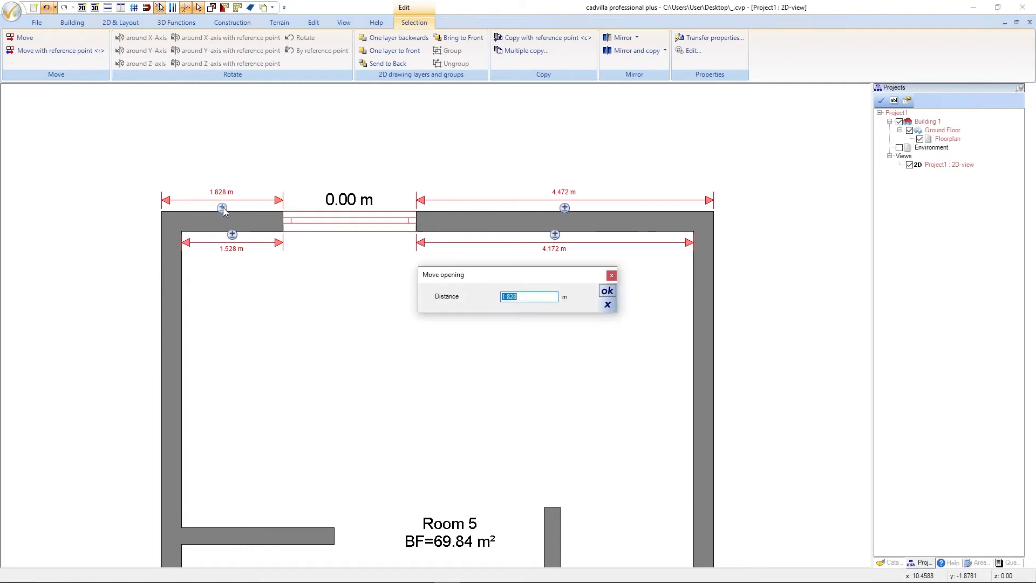
type("2,15")
key("Return")
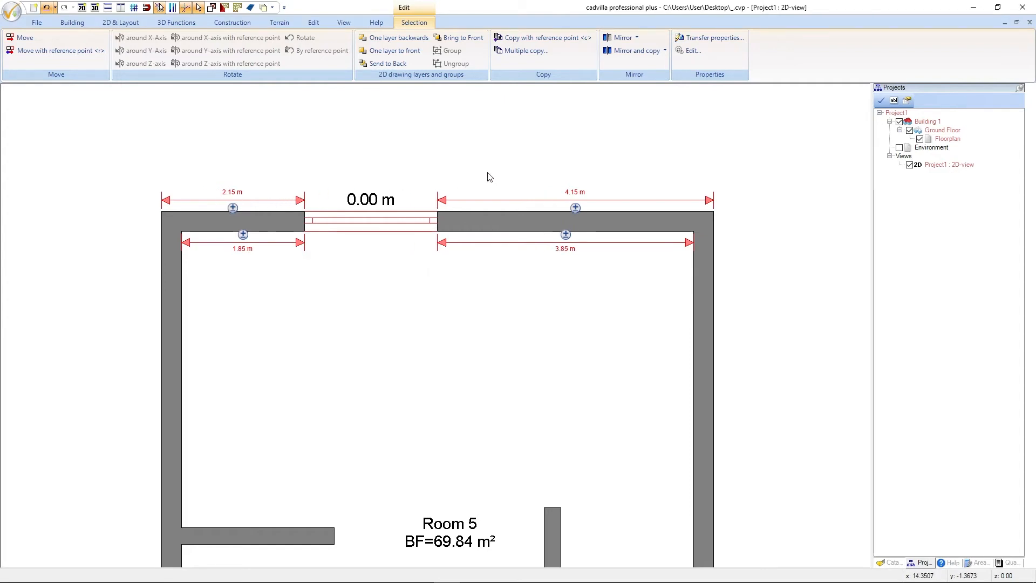
key("Escape")
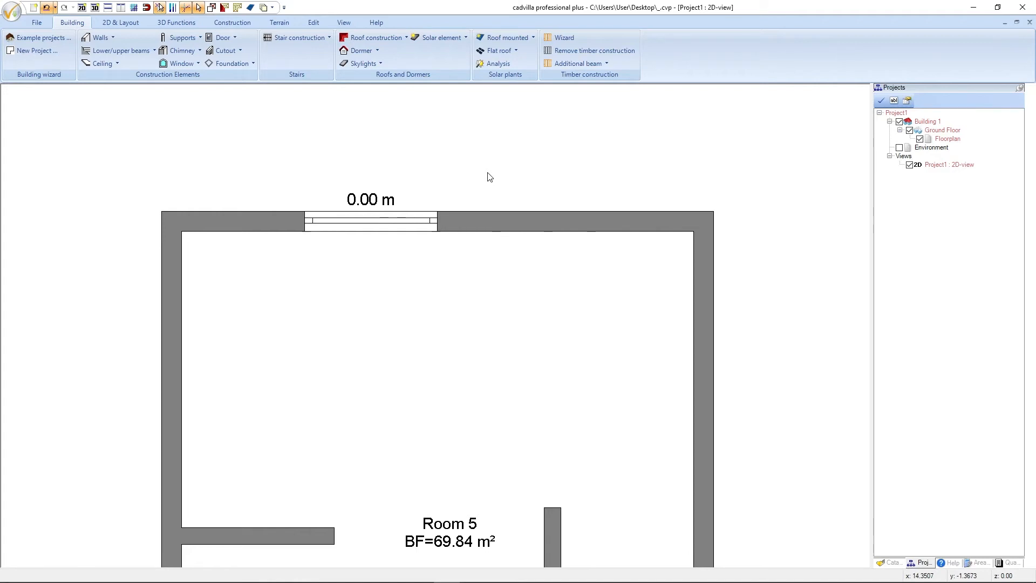
Copy the window in Room 5's upper wall and paste it directly against its right end, using the copy's left edge as reference point.
key("ctrl+c")
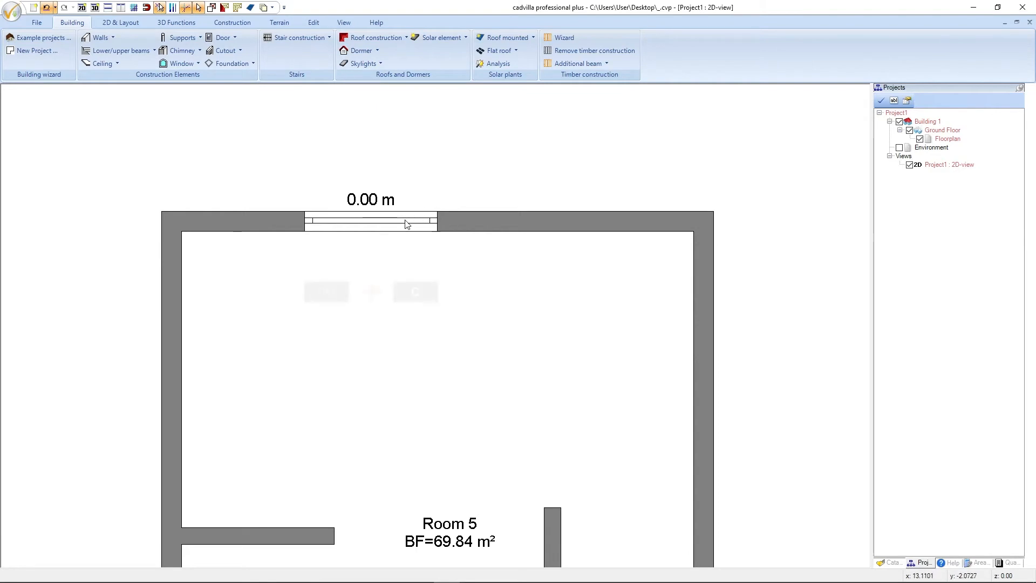
left_click(407, 225)
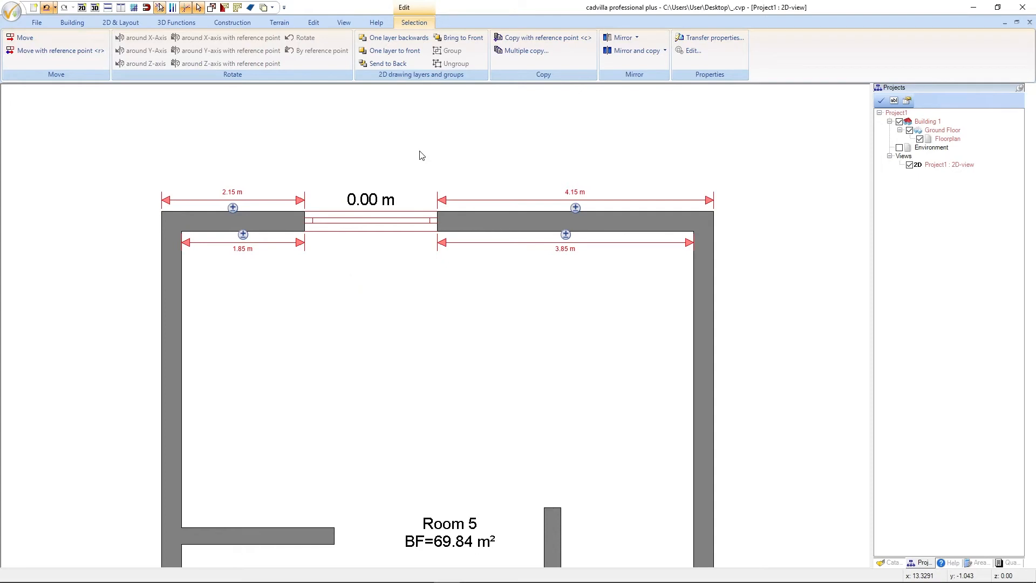
key("ctrl+v")
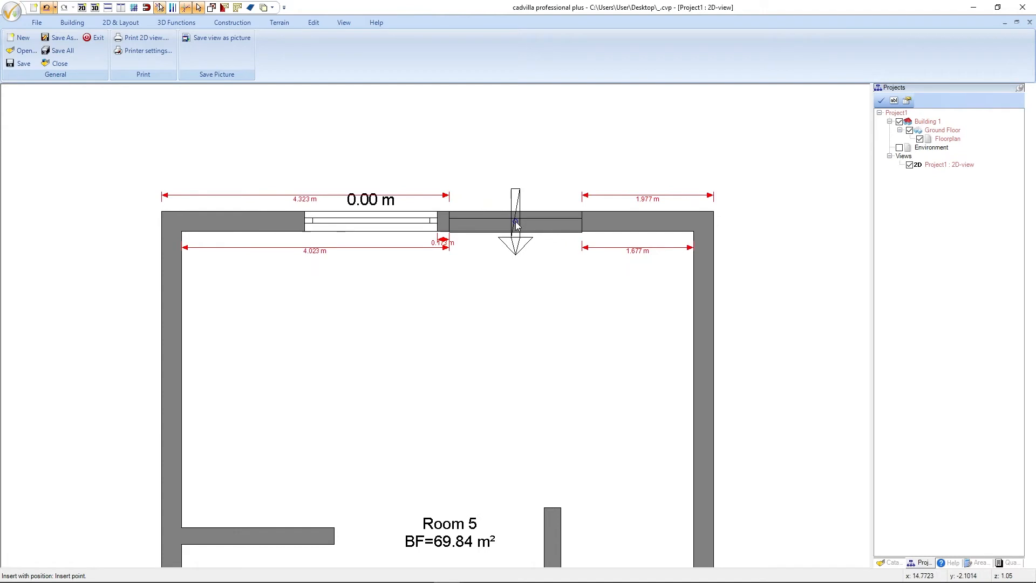
key("ctrl+w")
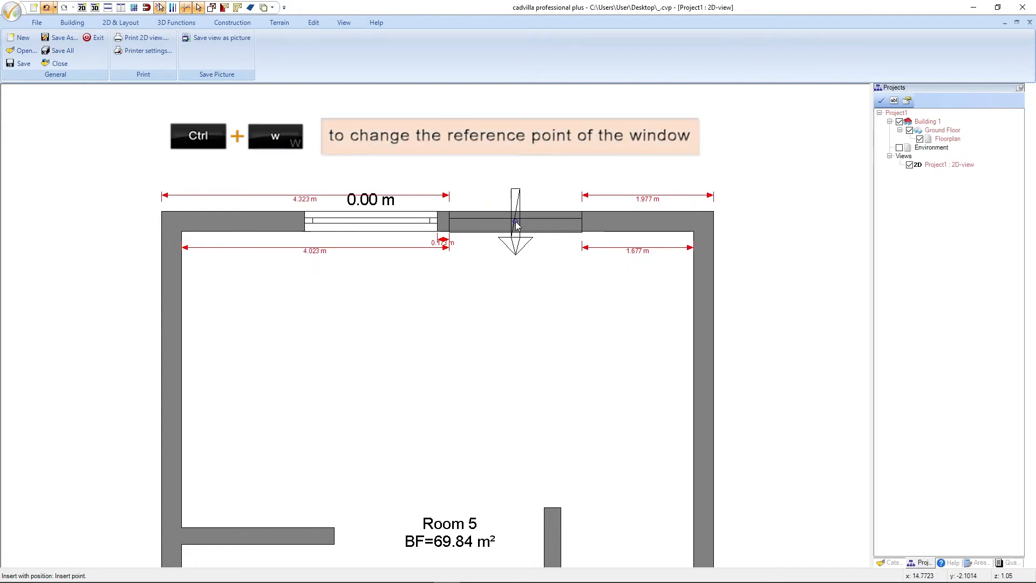
key("ctrl+w")
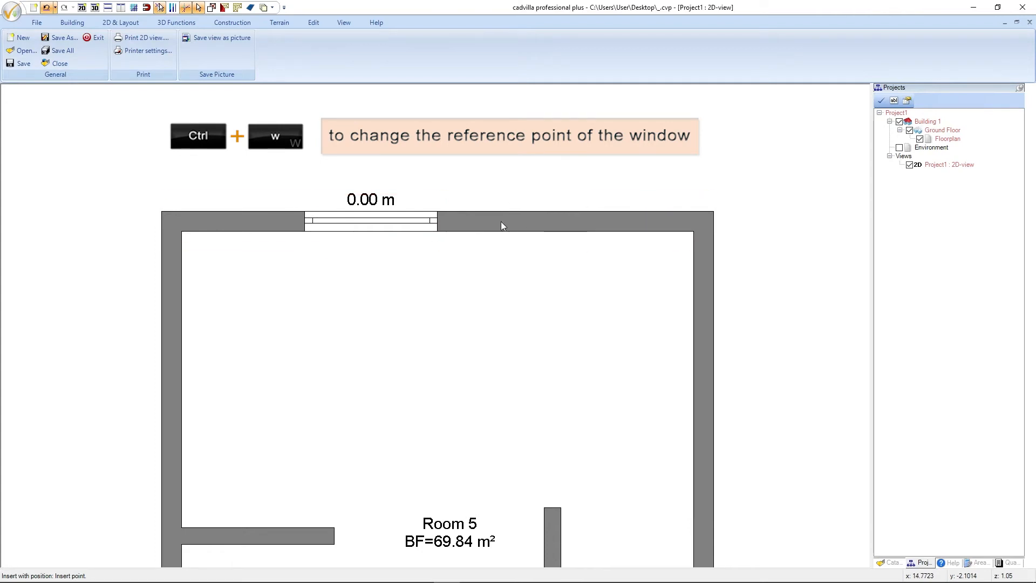
left_click(437, 226)
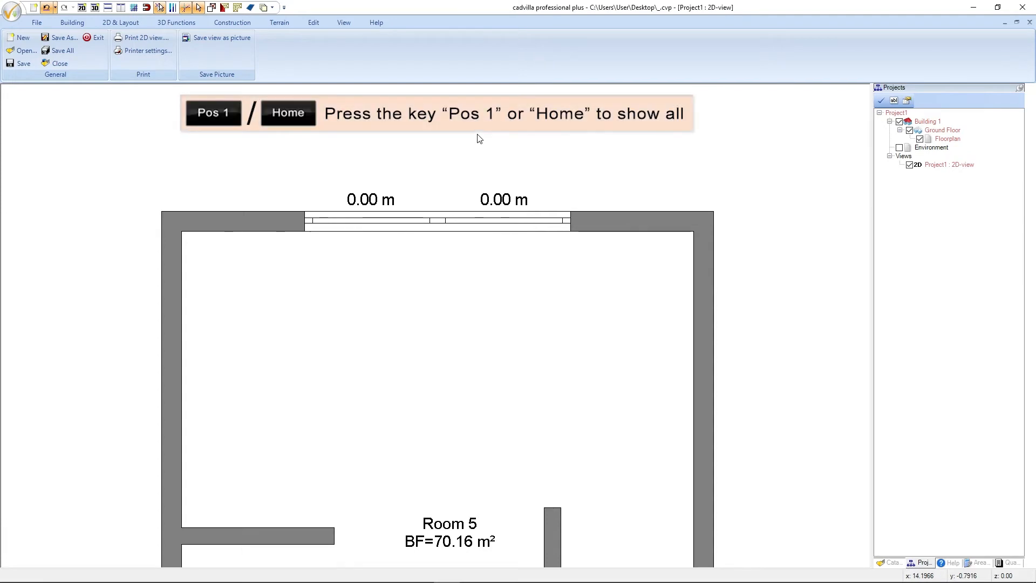
Fit the whole ground floor plan in the view and open a 3D view of the project.
key("Home")
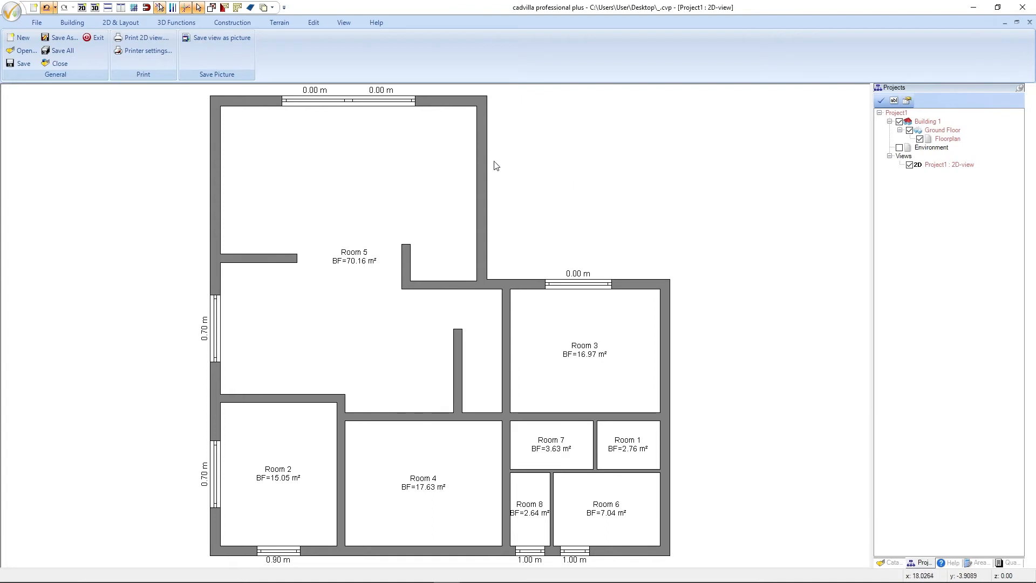
left_click(95, 8)
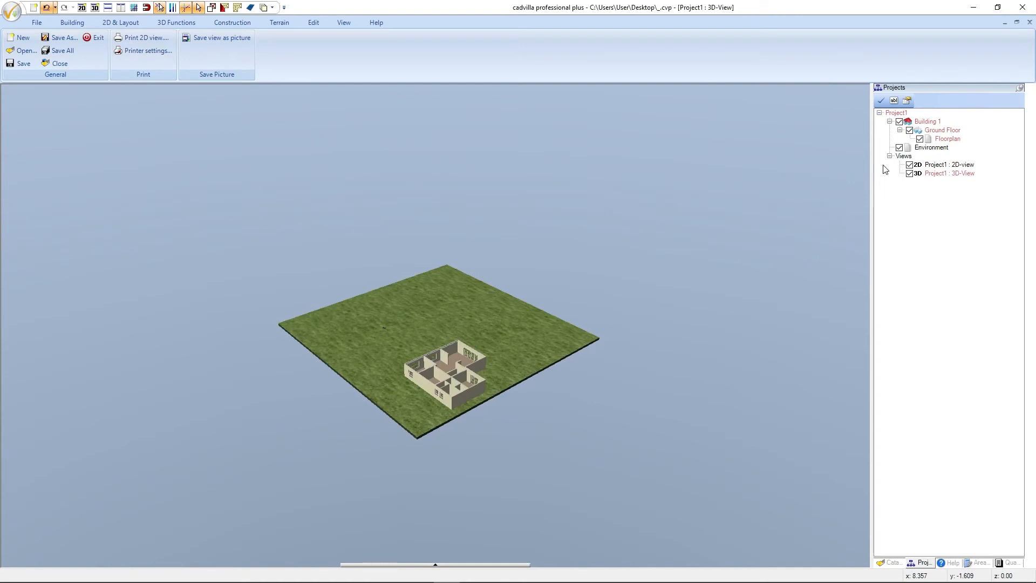
Hide the environment in the 3D view and bring the two windows in the building's long outer wall into close view.
left_click(900, 148)
left_click(847, 185)
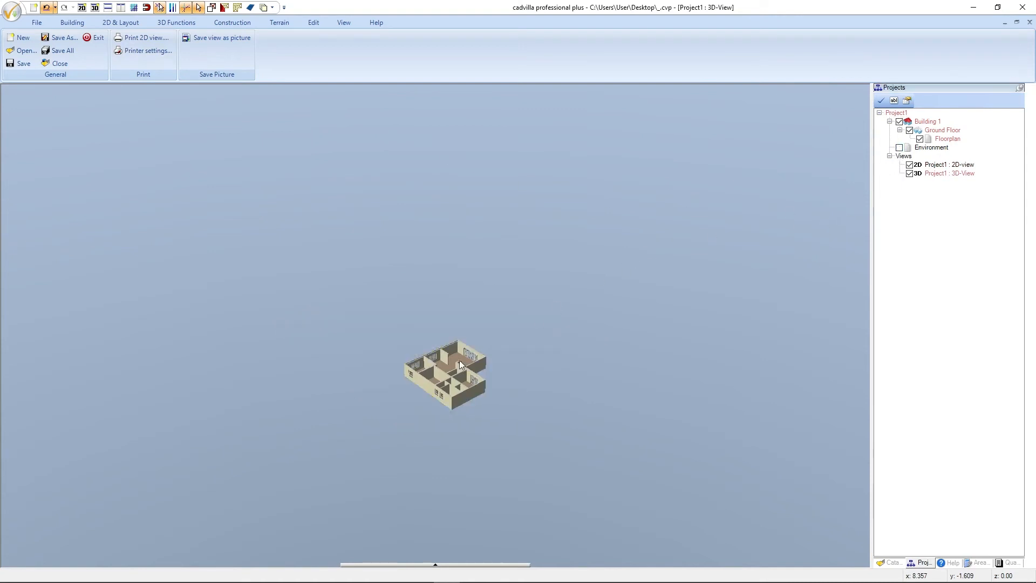
scroll(449, 375, "up", 5)
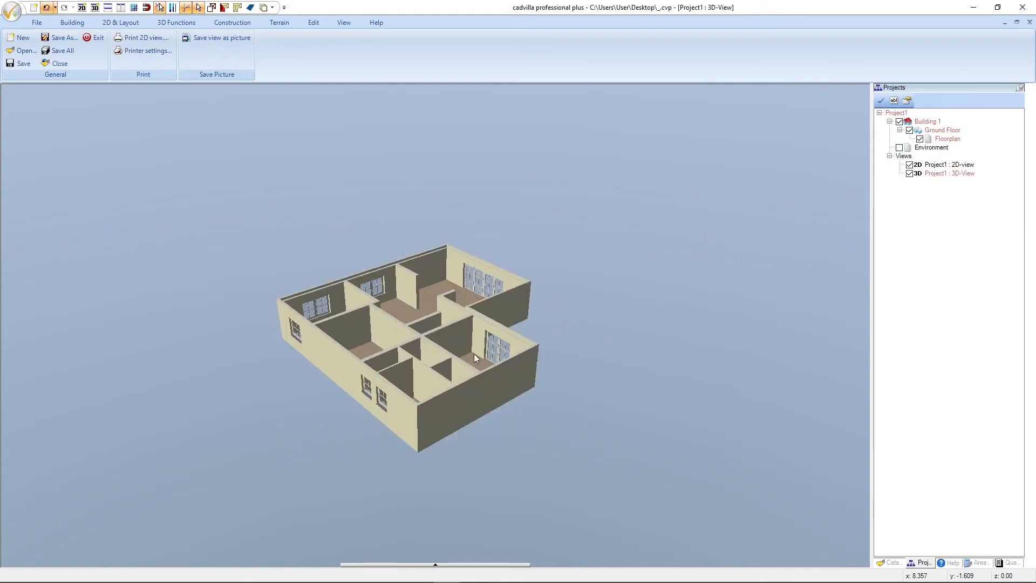
left_click_drag(474, 355, 284, 353)
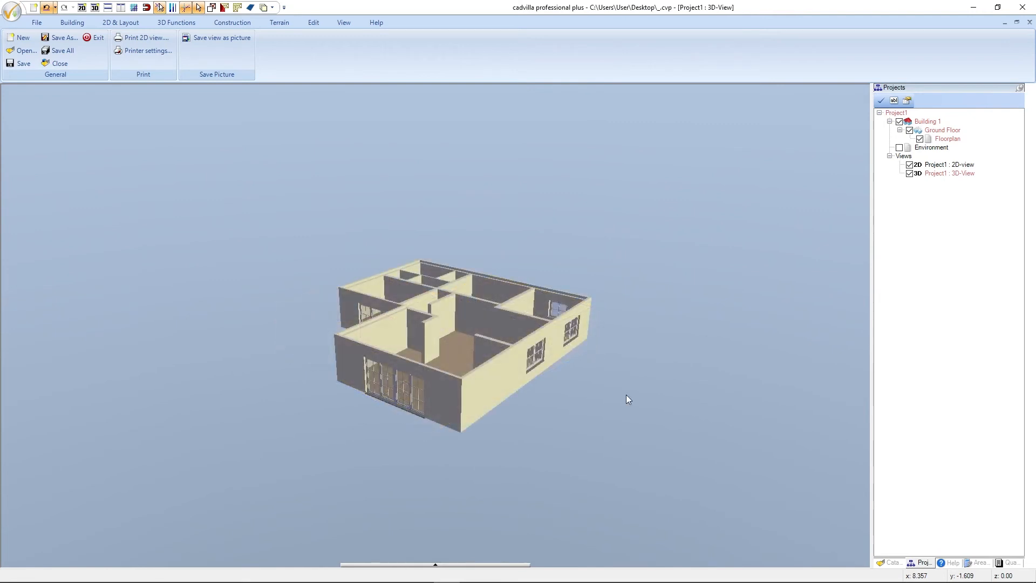
scroll(578, 342, "up", 5)
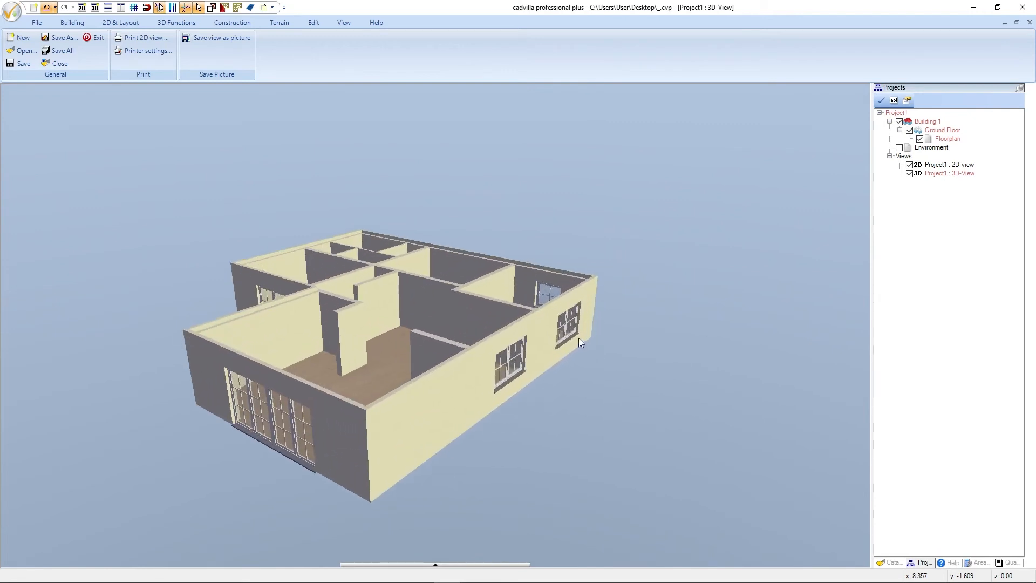
scroll(556, 359, "up", 6)
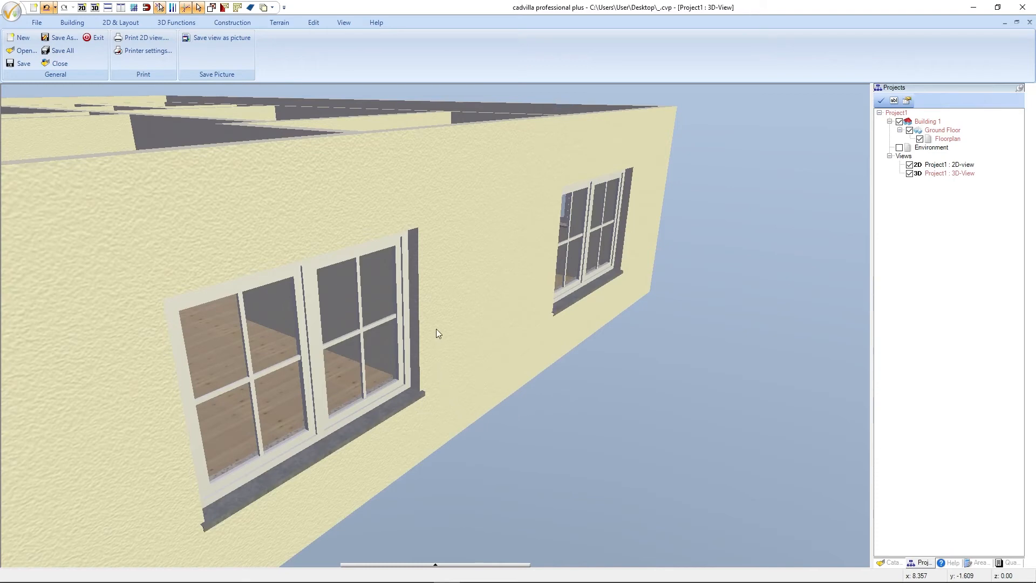
Apply the darker OceanGreen6 colour texture from the catalog's Colors collection to the frame of the nearer window.
left_click(891, 563)
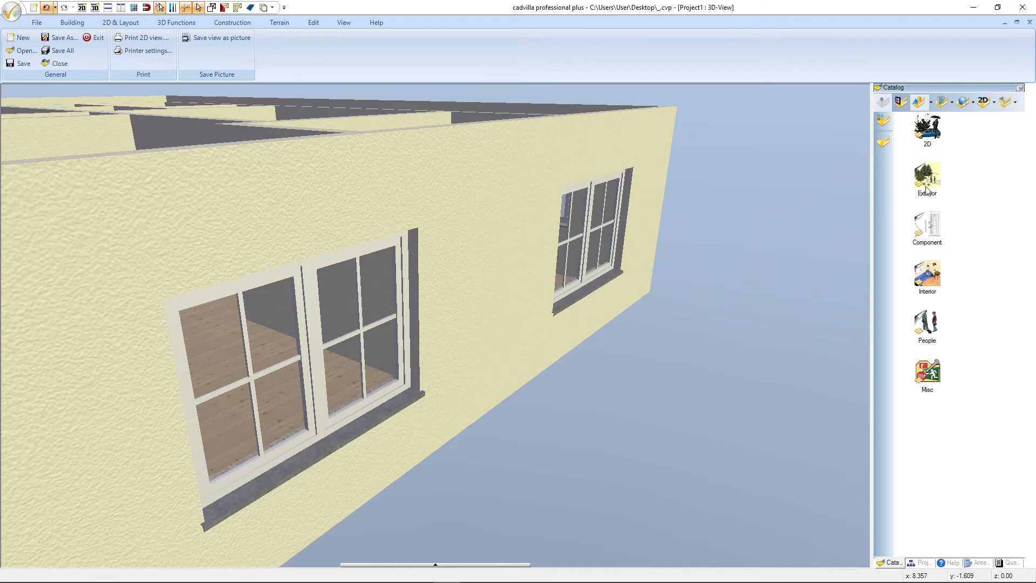
left_click(943, 102)
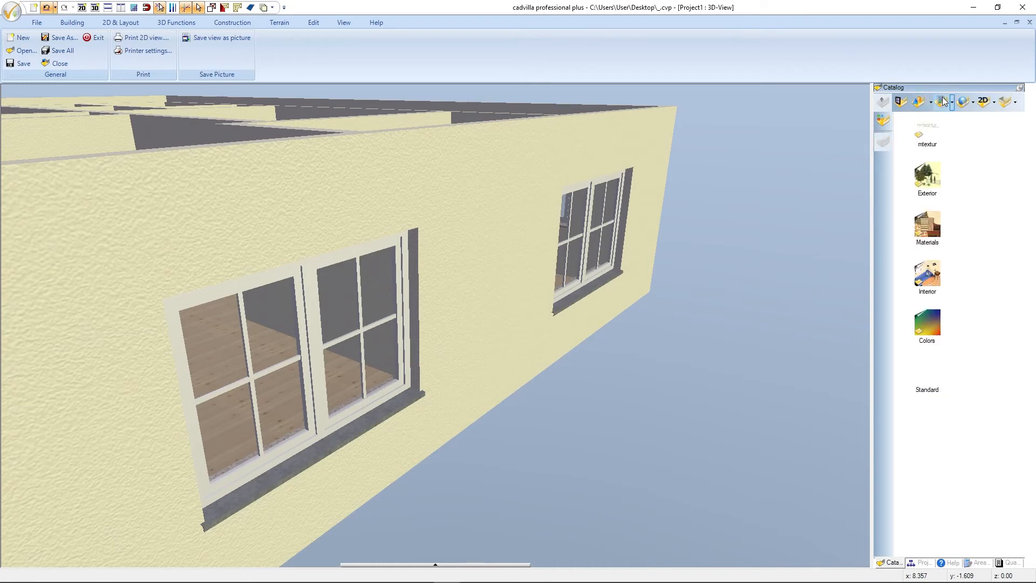
double_click(928, 321)
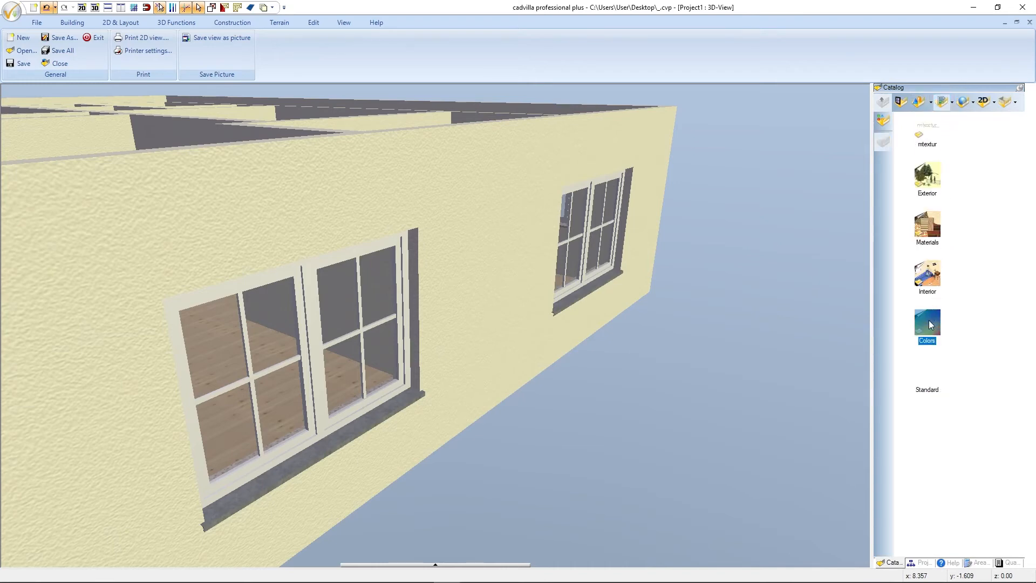
left_click_drag(1020, 196, 1011, 416)
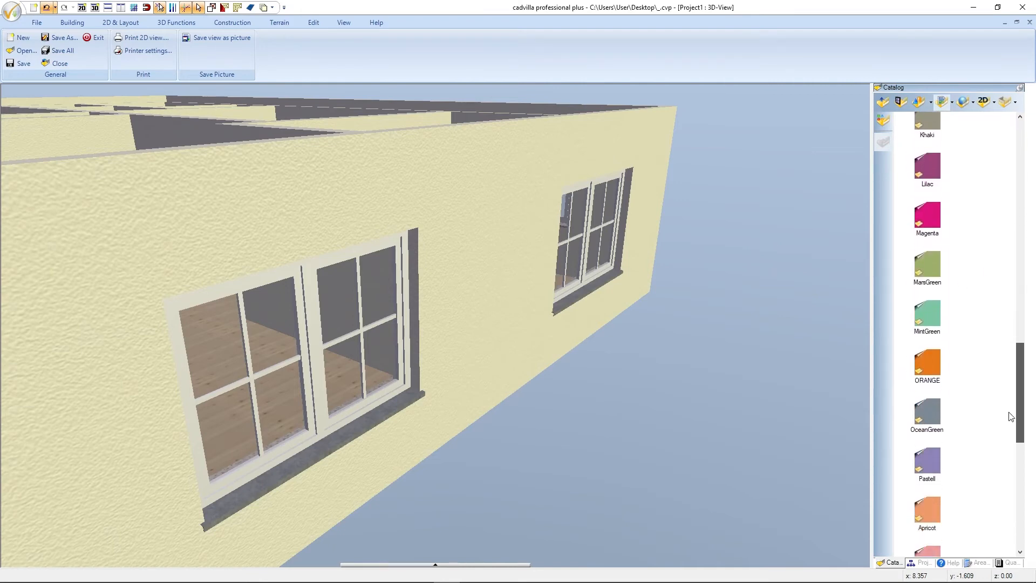
double_click(934, 410)
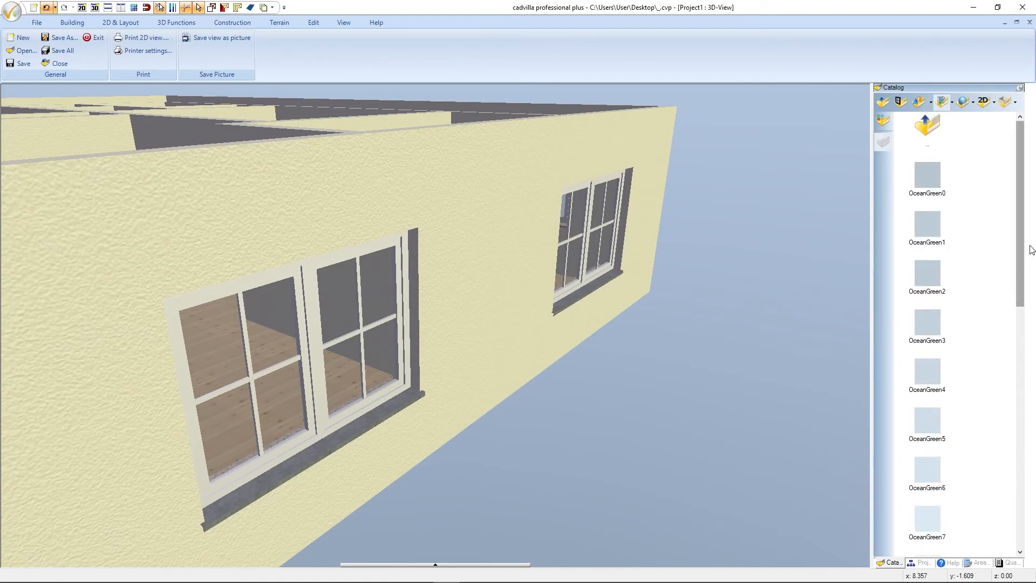
left_click_drag(1022, 230, 1011, 440)
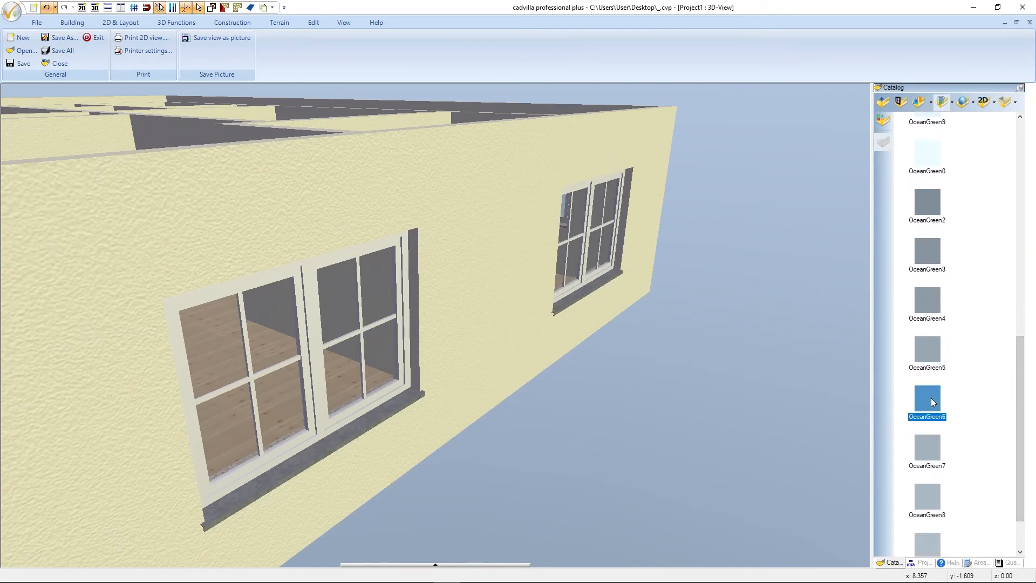
left_click_drag(933, 402, 317, 352)
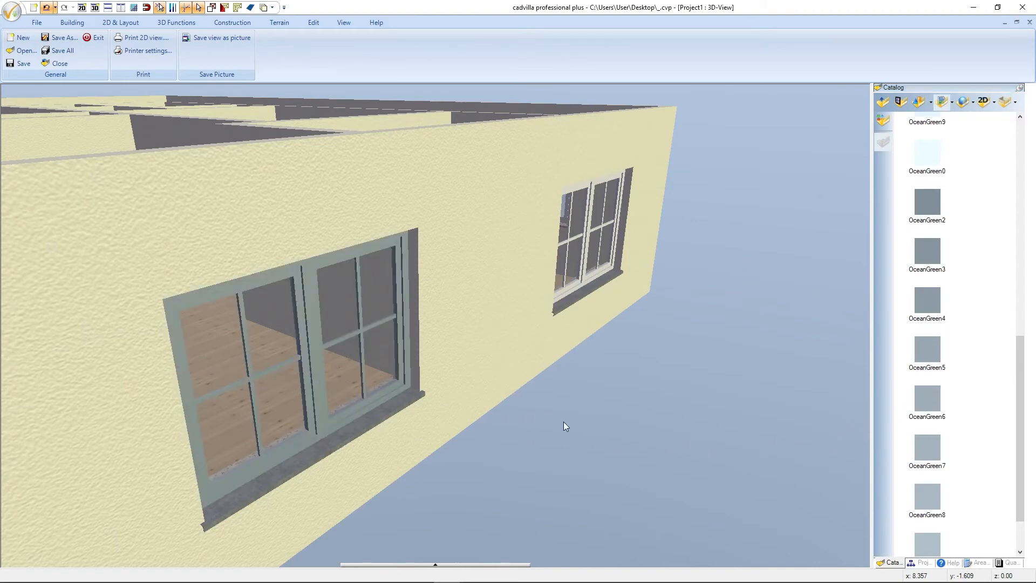
Open the material of the nearer window's green frame for editing and remove its texture.
scroll(565, 423, "up", 1)
scroll(568, 423, "down", 5)
left_click_drag(568, 400, 817, 367)
scroll(808, 358, "up", 5)
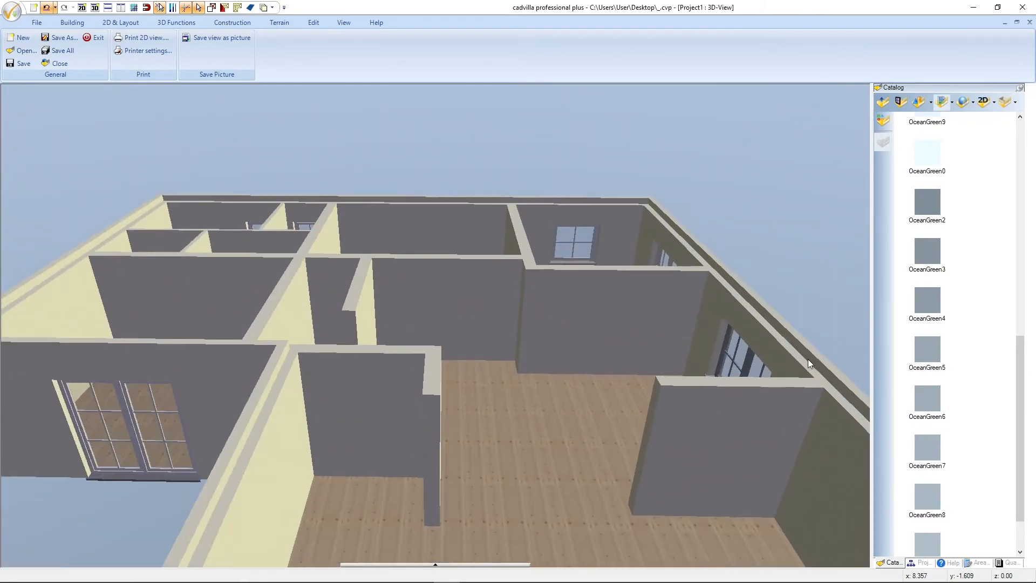
scroll(808, 358, "up", 5)
scroll(627, 303, "down", 1)
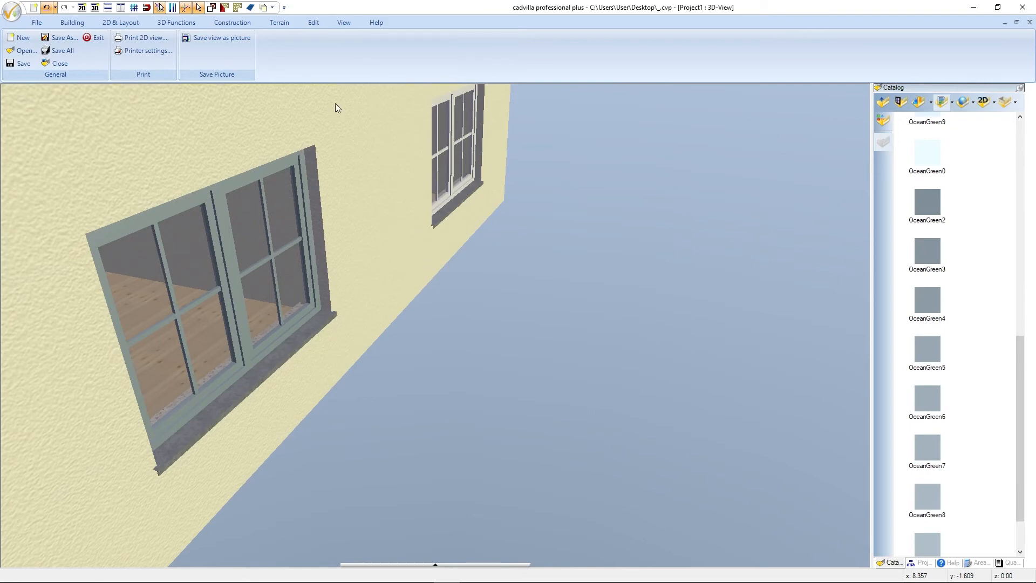
left_click(178, 22)
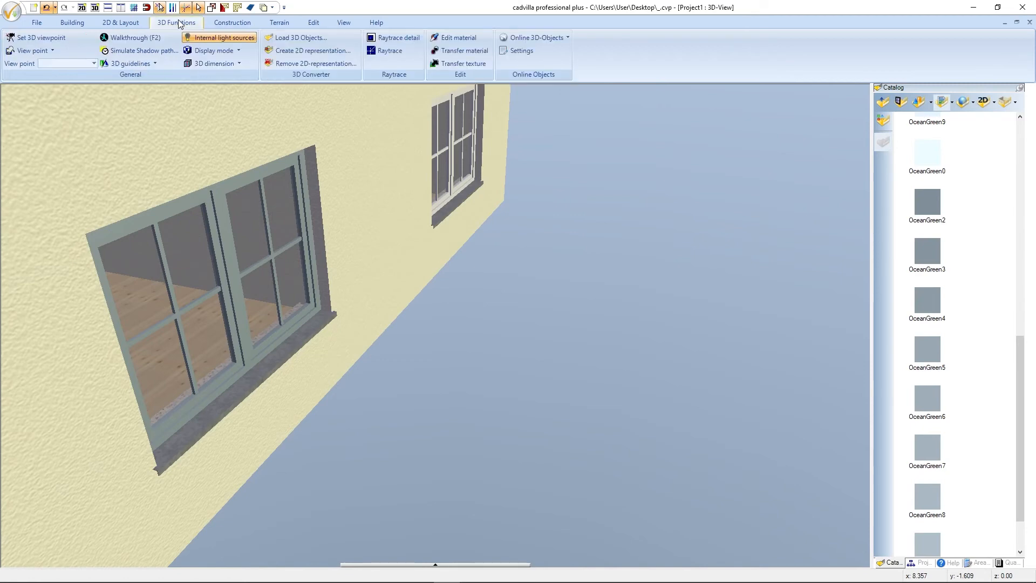
left_click(461, 39)
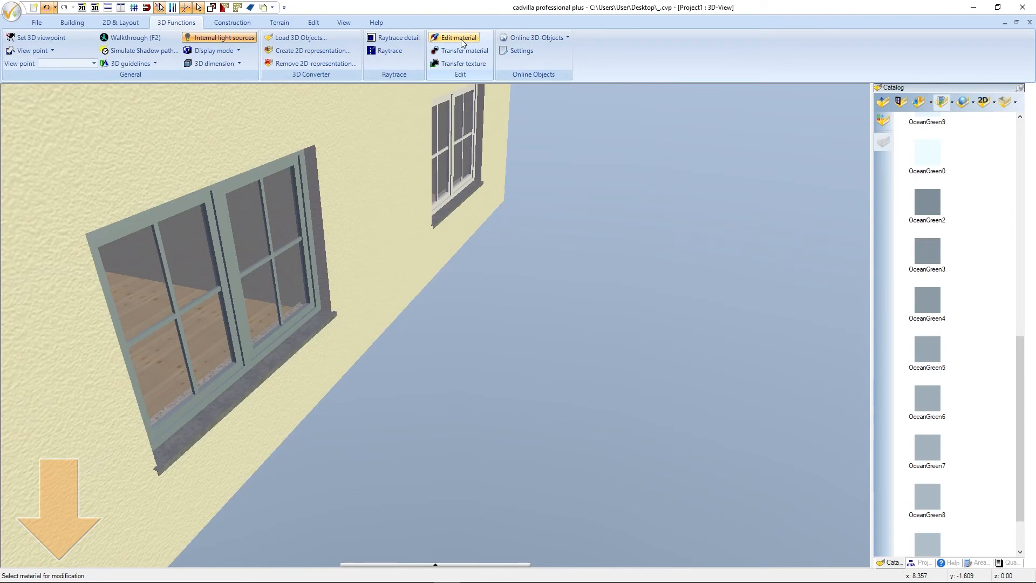
left_click(293, 322)
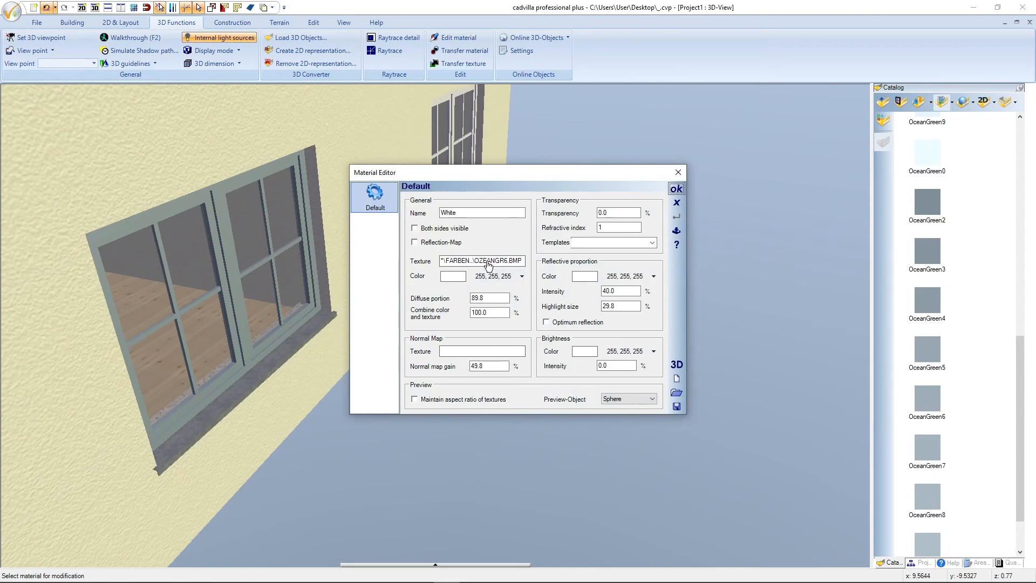
right_click(489, 265)
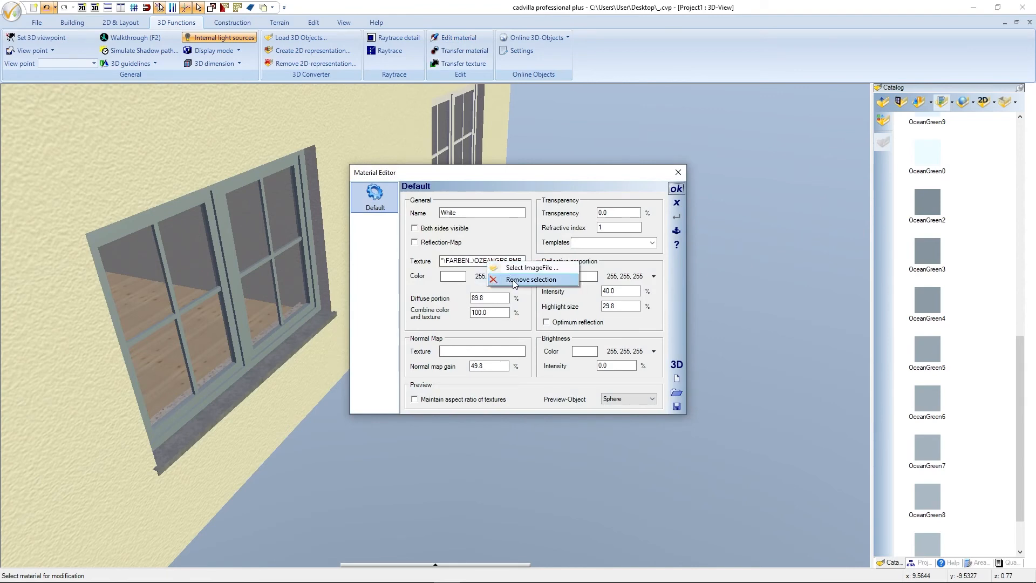
left_click(515, 281)
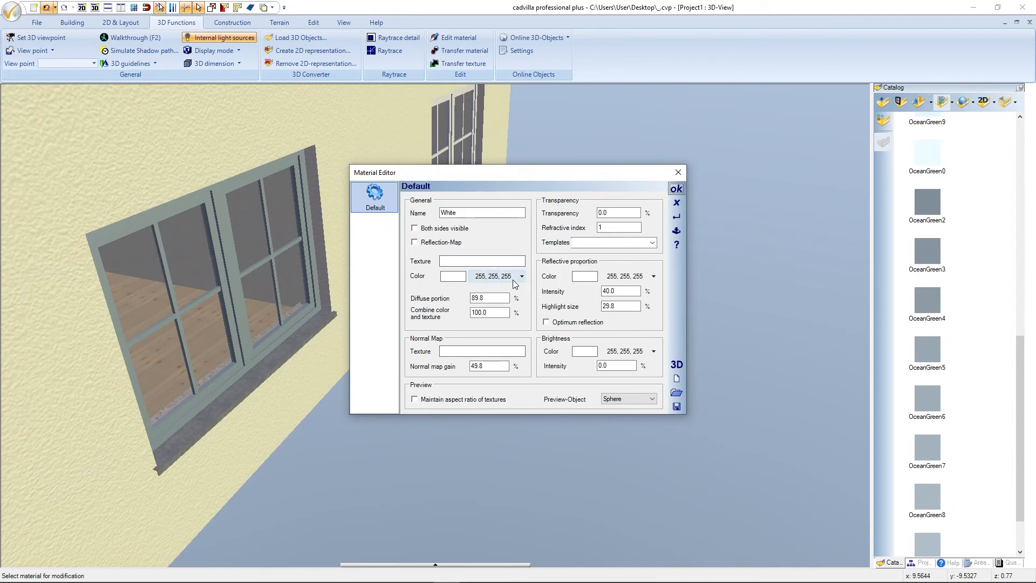
Set the frame material's colour to white and its diffuse portion to 100 %.
left_click(454, 278)
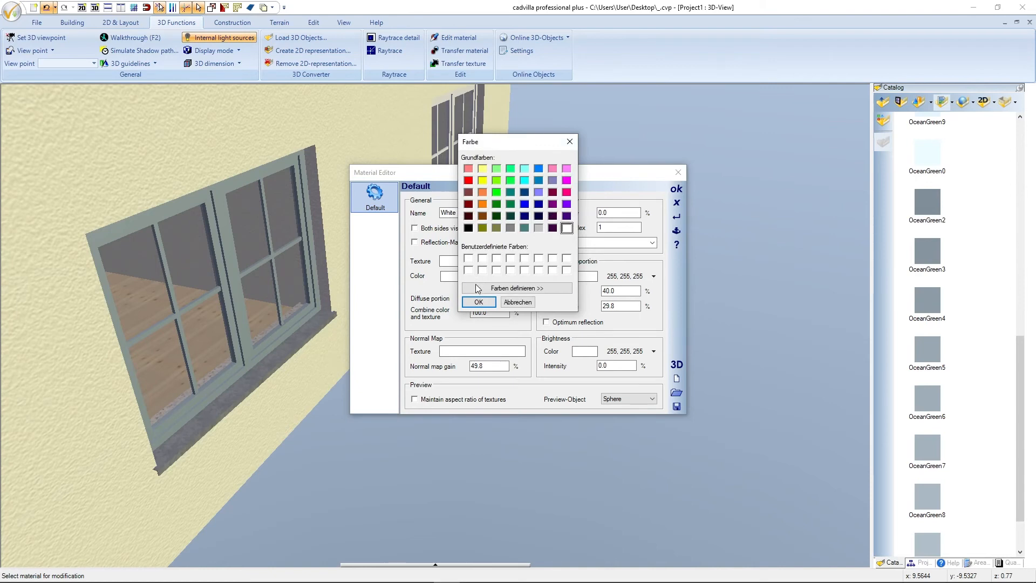
left_click(478, 303)
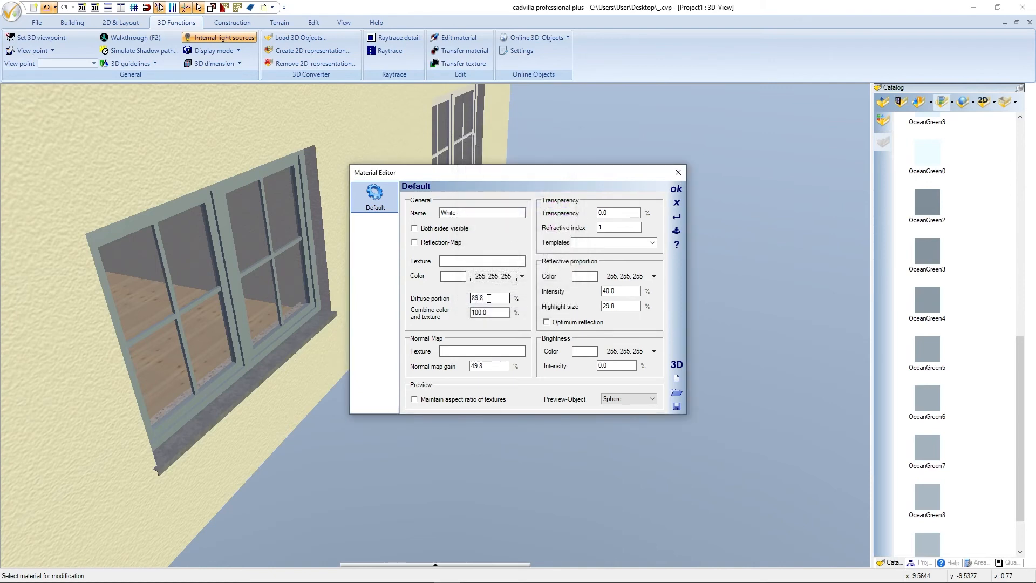
double_click(489, 299)
type("100")
key("Tab")
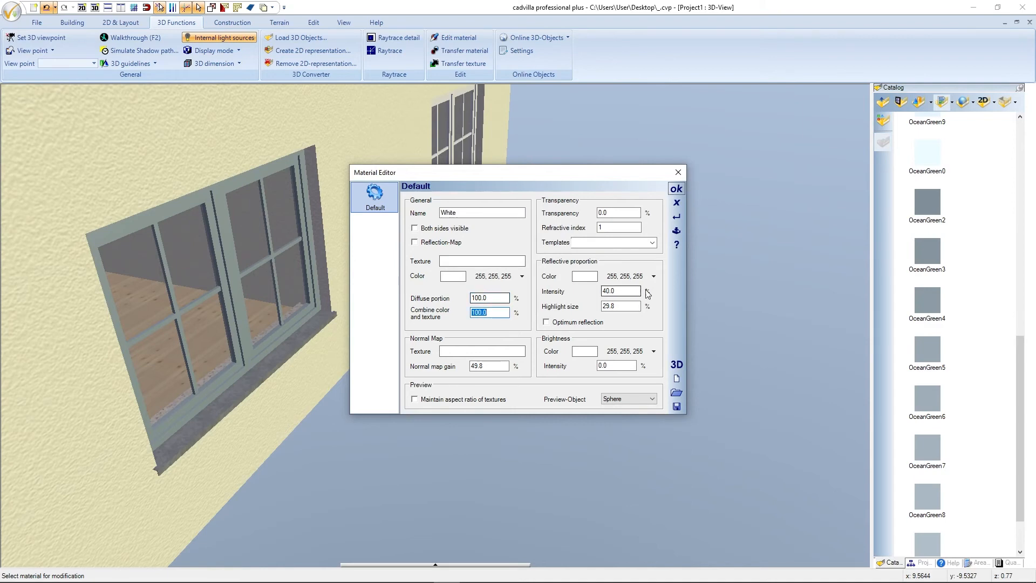
left_click(677, 173)
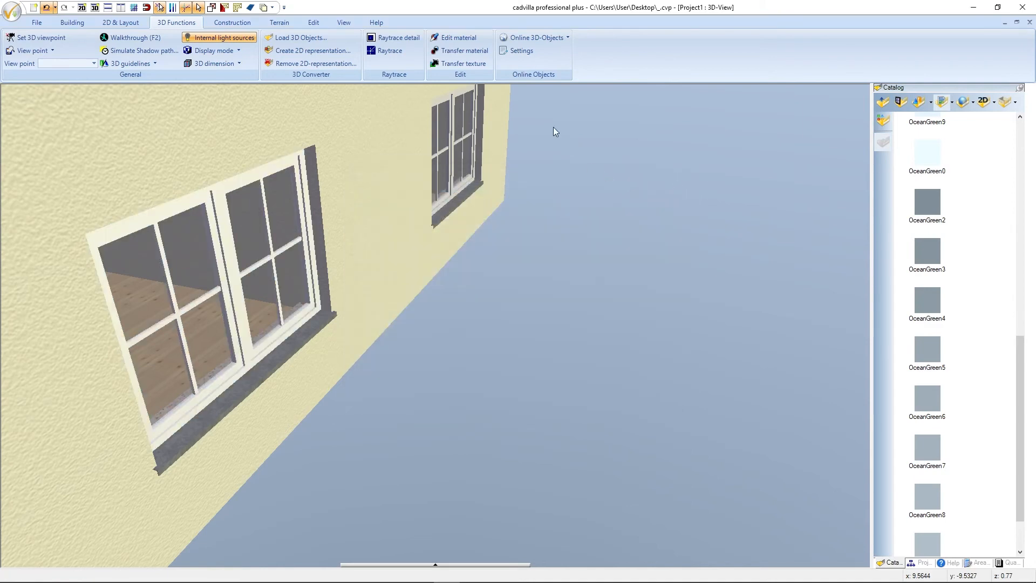
Transfer the edited white frame material from the nearer window to the second window in the same outer wall.
left_click(468, 51)
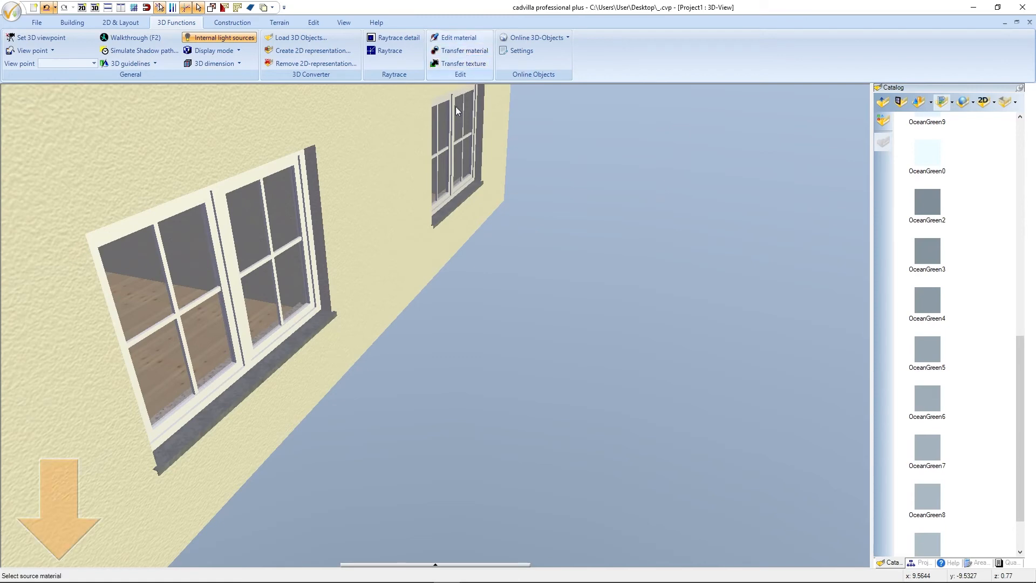
left_click(300, 317)
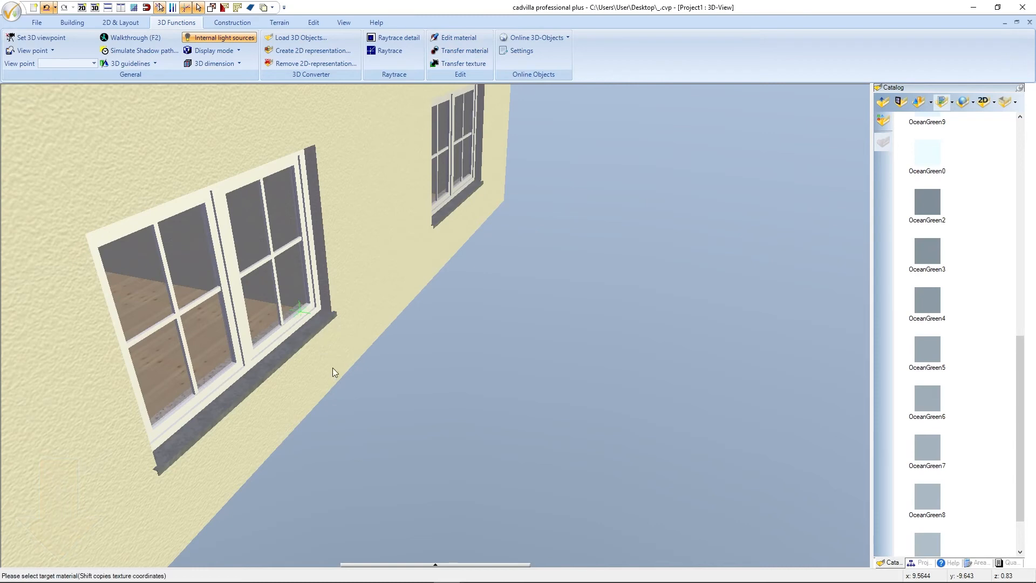
scroll(333, 368, "down", 3)
scroll(418, 238, "up", 2)
scroll(429, 235, "up", 1)
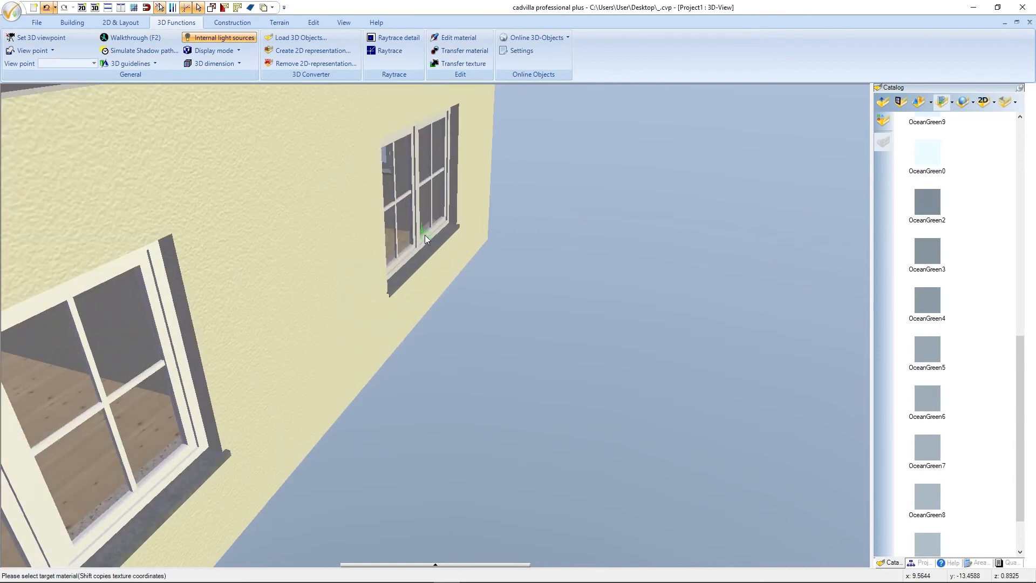
left_click(426, 235)
Transfer the white frame material to the corner room's other window and to the large room's floor-length windows.
scroll(433, 354, "down", 4)
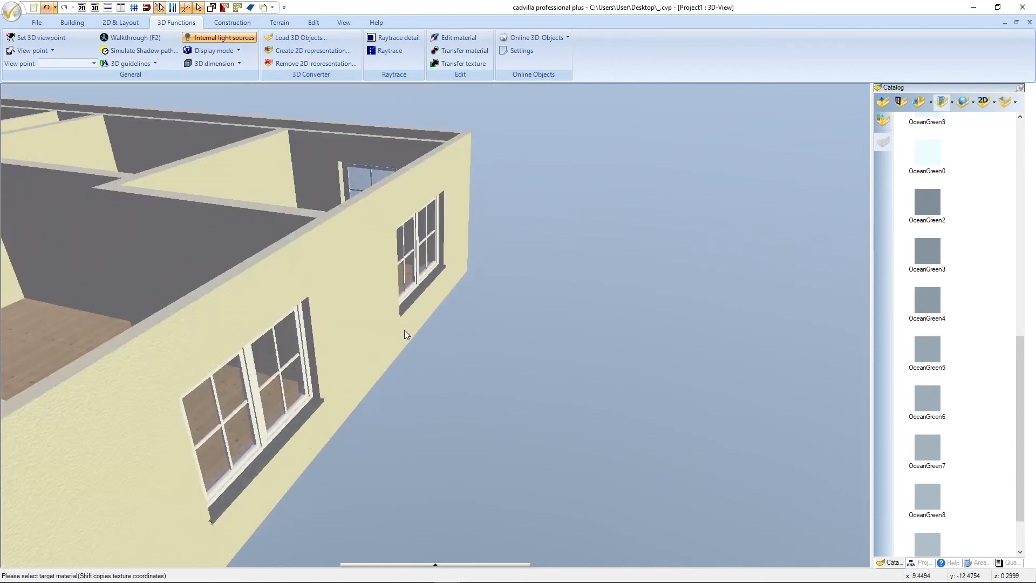
scroll(367, 232, "up", 3)
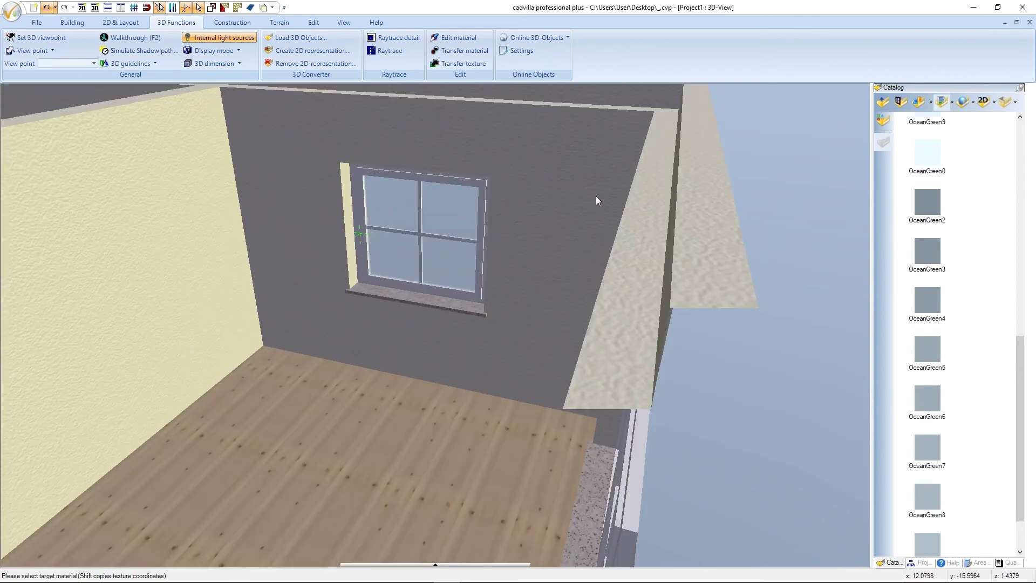
scroll(597, 197, "down", 3)
middle_click_drag(599, 190, 265, 513)
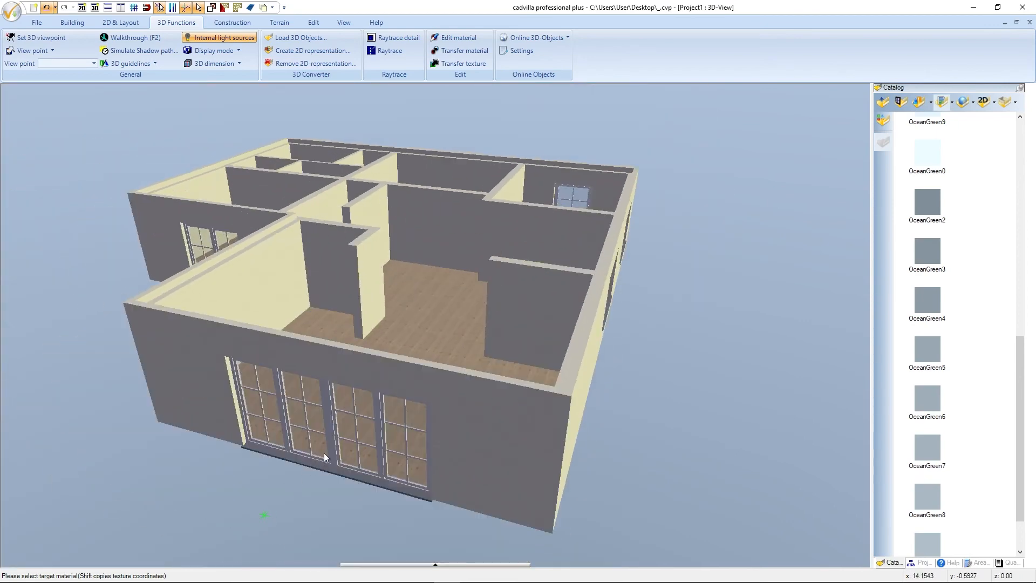
scroll(348, 422, "up", 5)
left_click(348, 422)
left_click(357, 403)
scroll(517, 500, "down", 4)
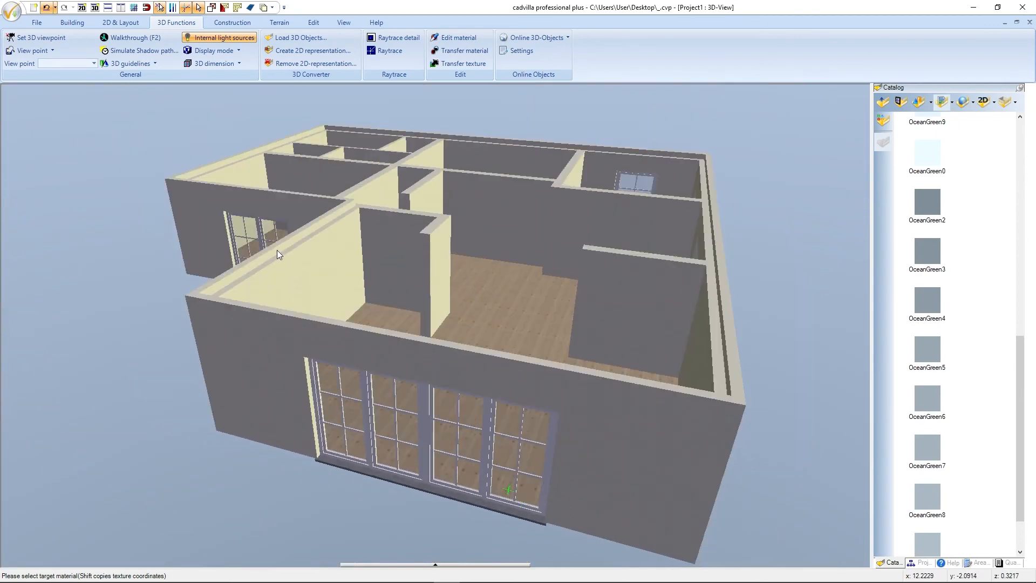
Transfer the white frame material to the floor-length windows of the adjoining wing and a window in the small rear rooms.
scroll(277, 251, "down", 2)
scroll(243, 226, "up", 3)
scroll(267, 262, "up", 3)
left_click(297, 270)
scroll(352, 427, "down", 4)
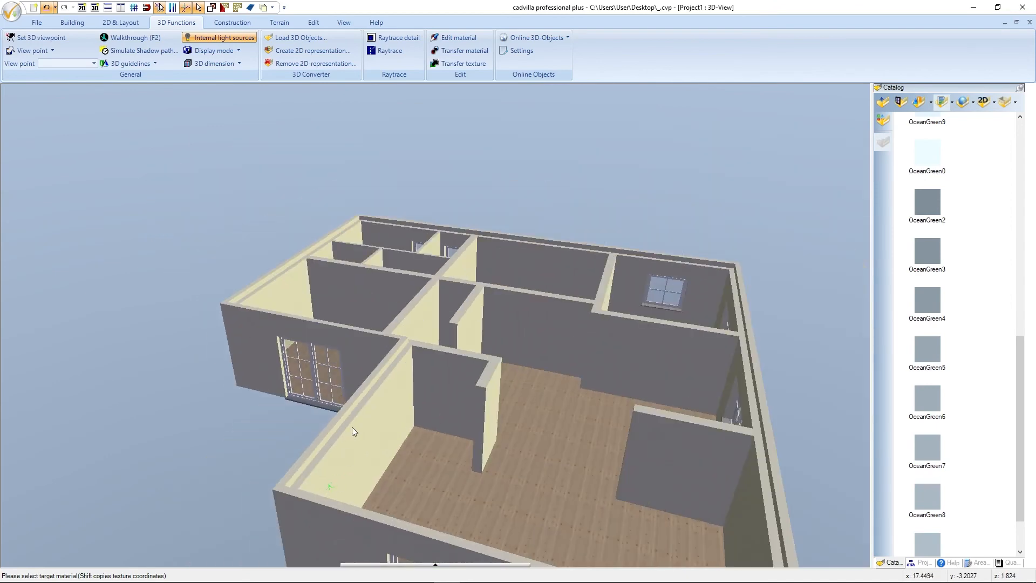
scroll(465, 253, "up", 1)
scroll(455, 265, "up", 3)
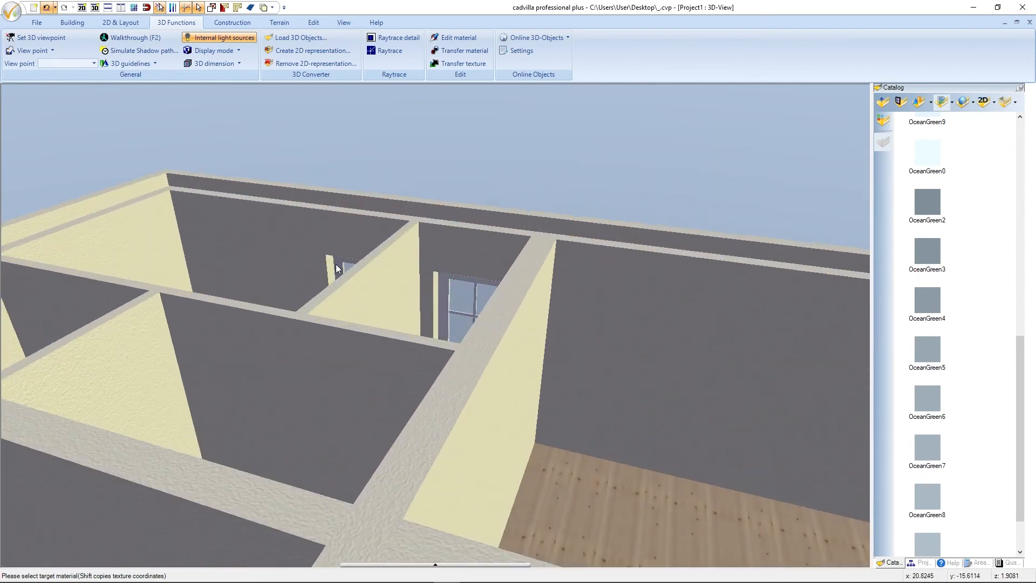
left_click(340, 264)
Switch the 3D view's sun to a calculated position, with 40 % sun light intensity and 70 % environment light intensity.
scroll(340, 263, "down", 4)
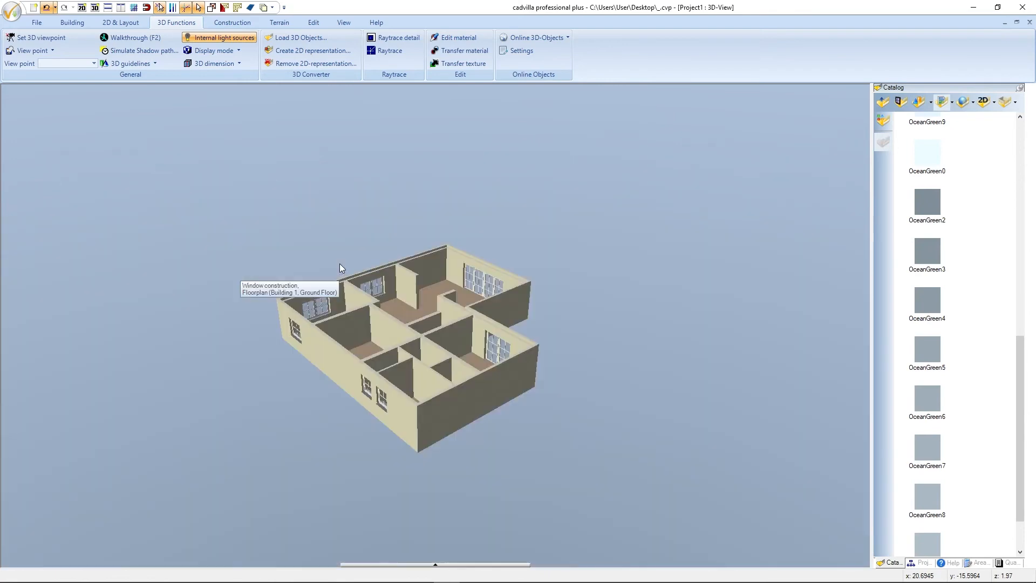
middle_click_drag(511, 330, 388, 328)
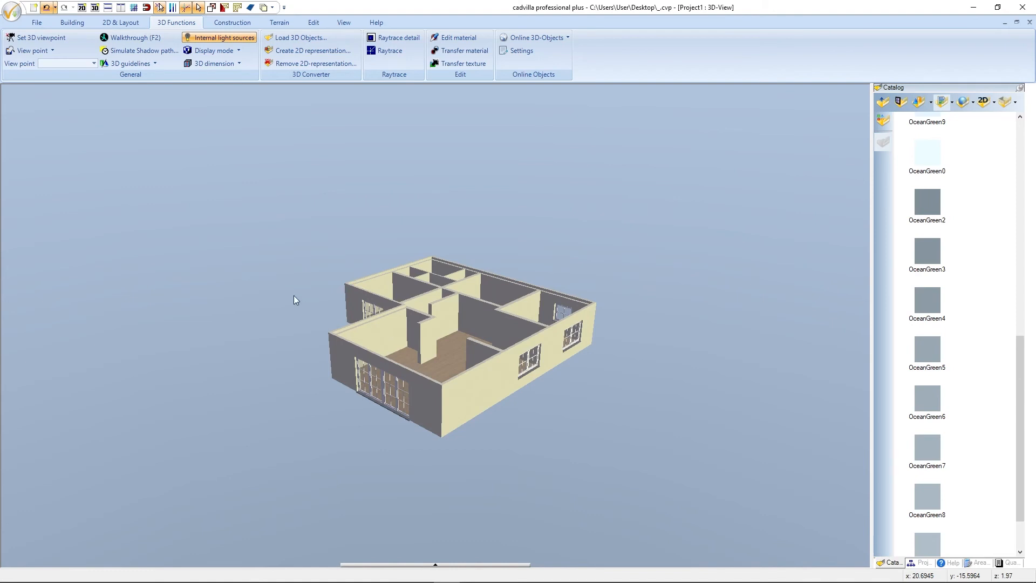
left_click(223, 37)
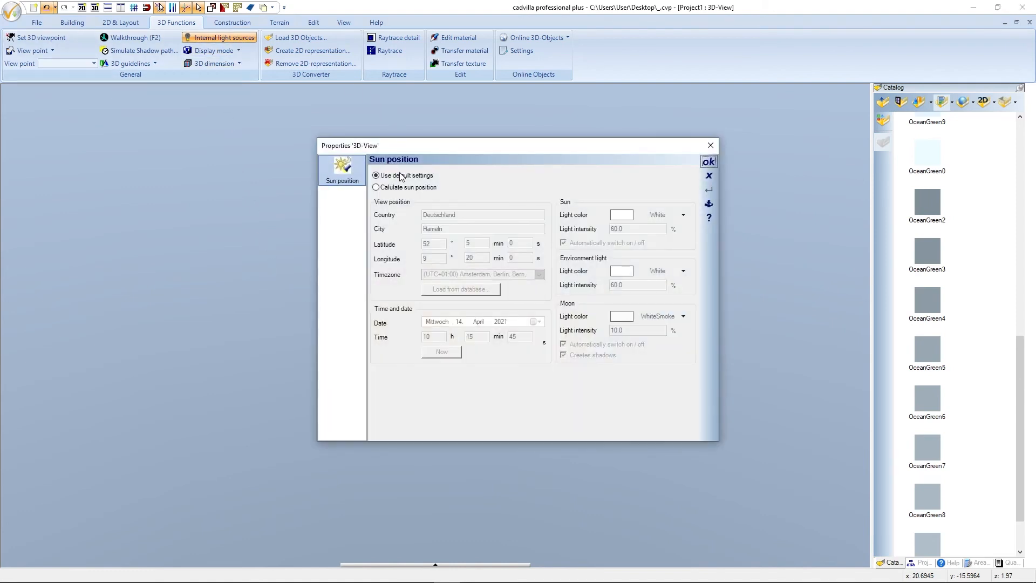
left_click(376, 187)
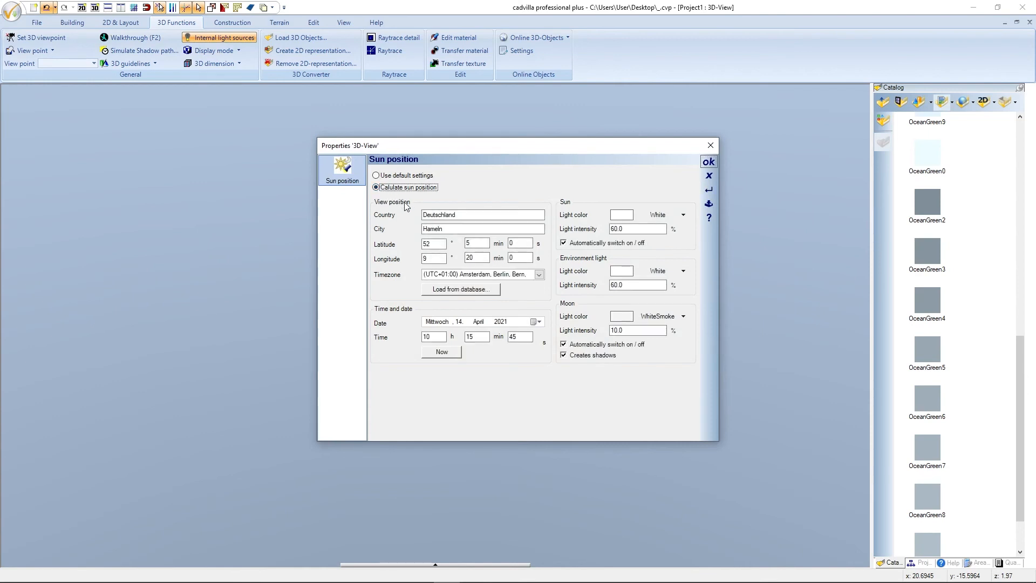
left_click_drag(627, 229, 601, 231)
type("40")
left_click_drag(635, 285, 611, 285)
type("70")
left_click(459, 322)
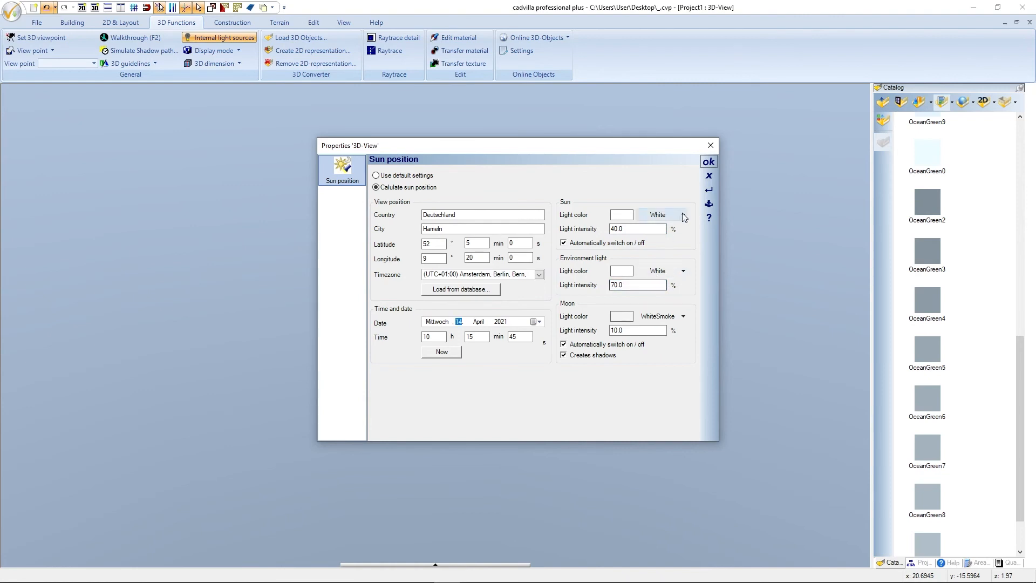
left_click(708, 163)
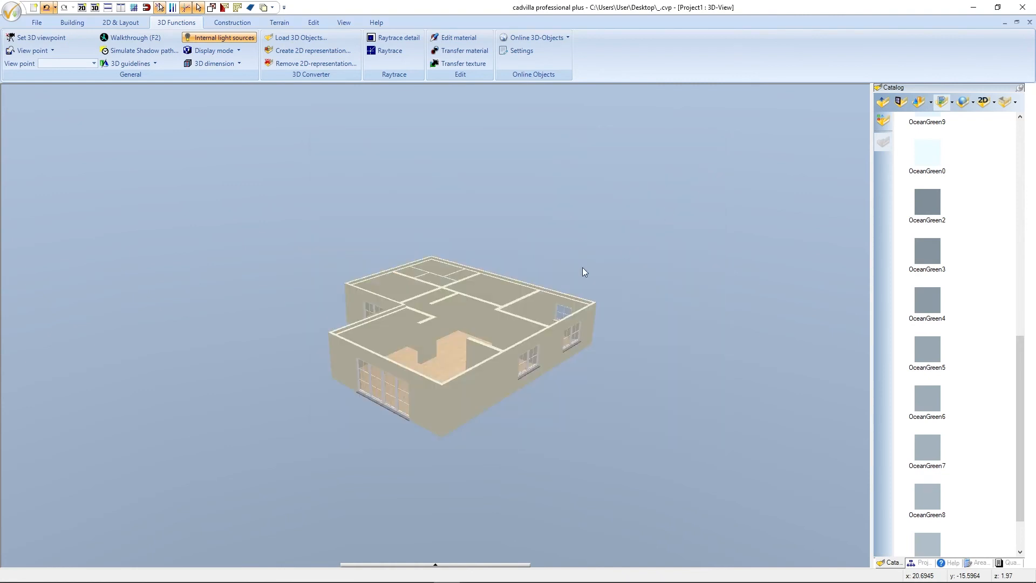
left_click_drag(507, 338, 256, 350)
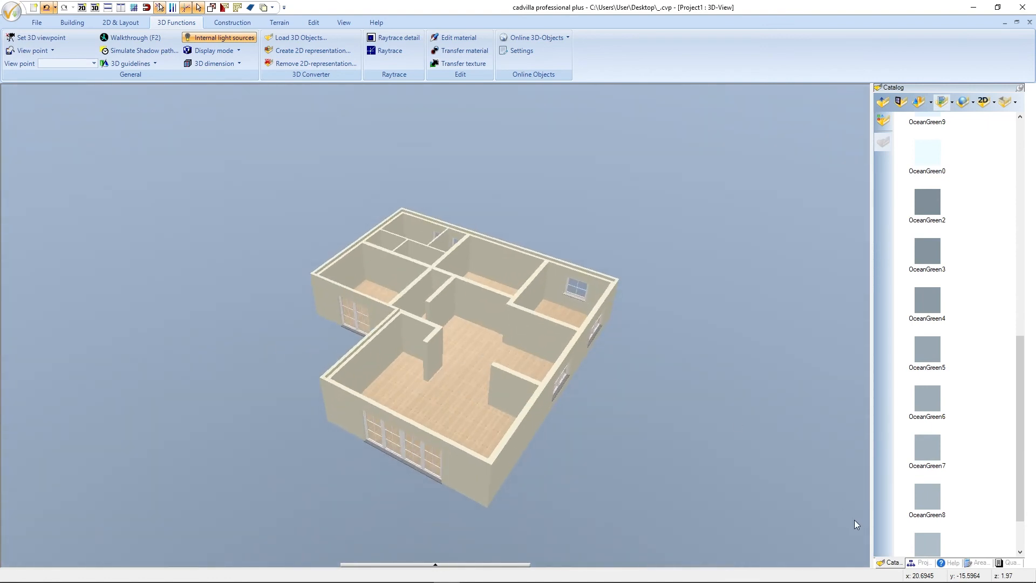
In the 2D view, place vertical guidelines at both outer ends and the middle of Room 5's double window.
left_click(921, 562)
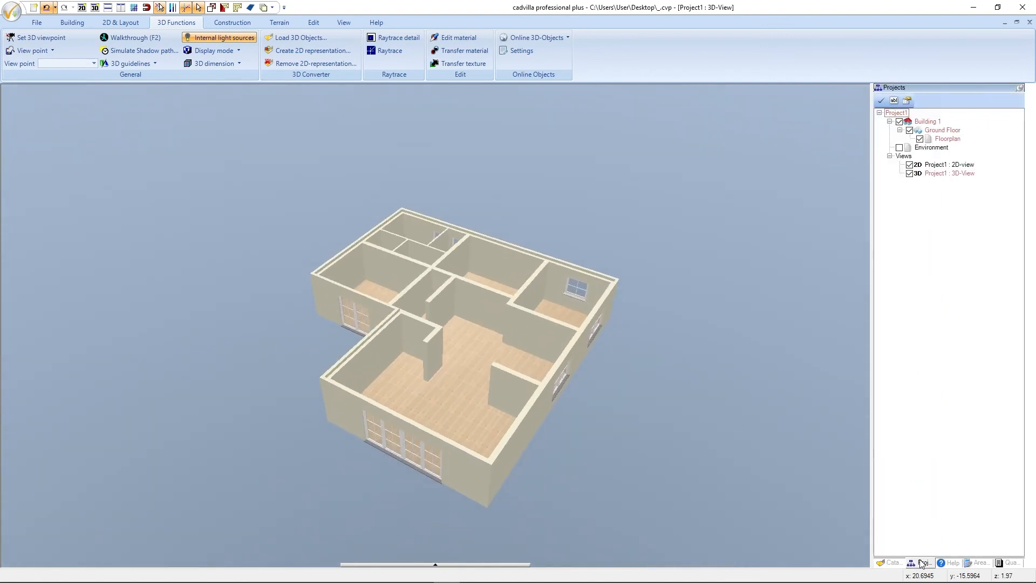
double_click(957, 165)
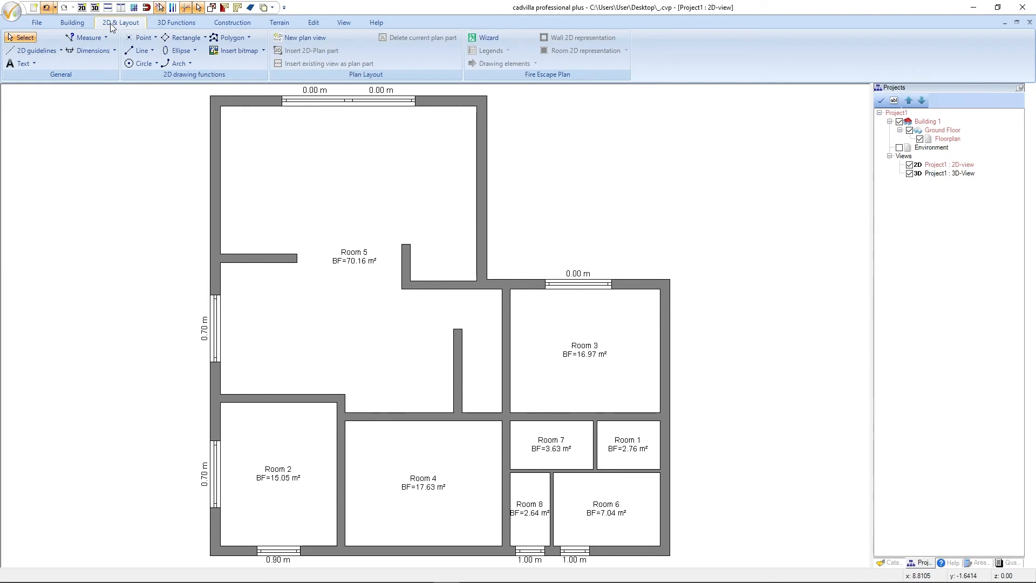
left_click(48, 50)
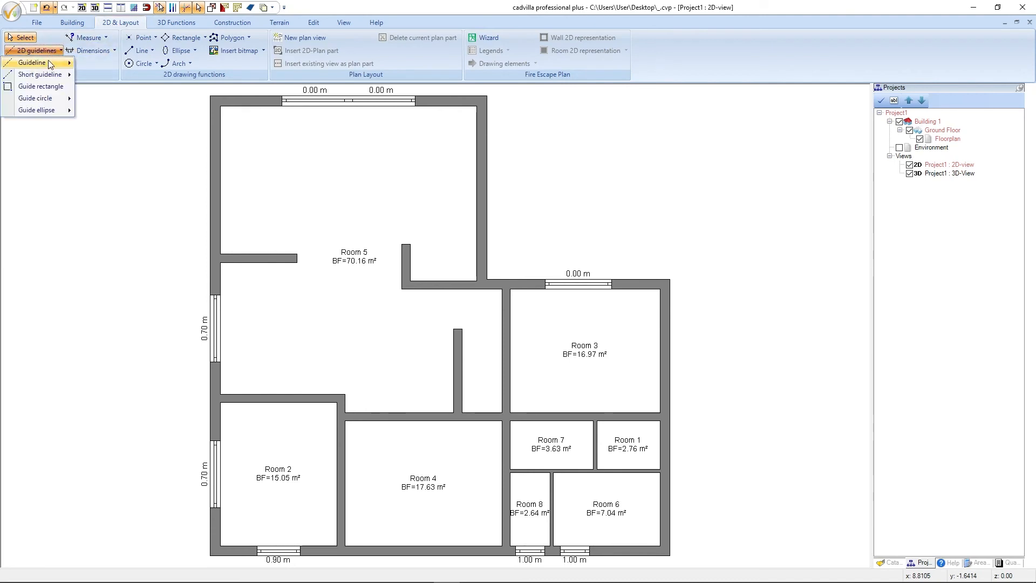
mouse_move(50, 65)
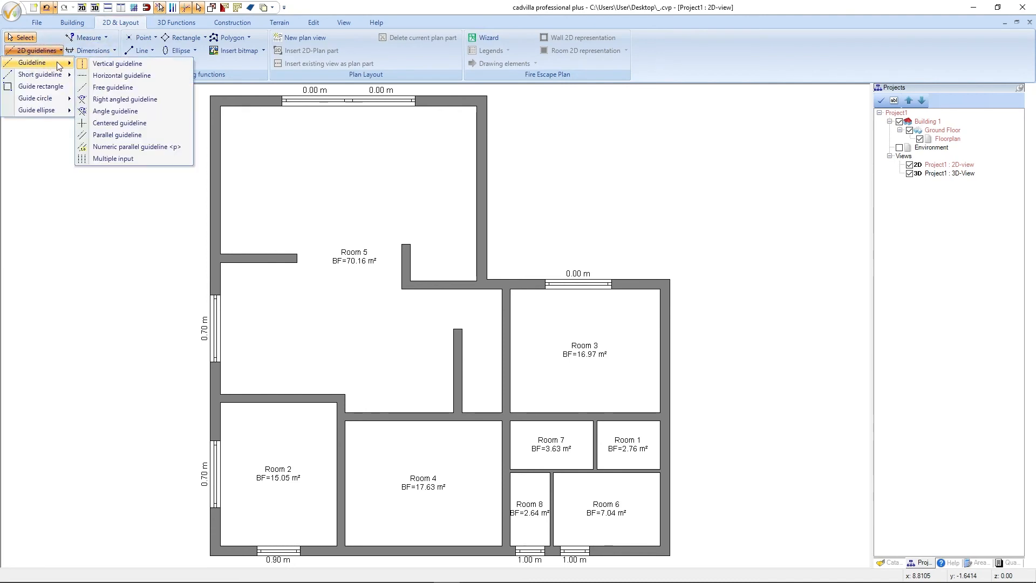
left_click(102, 64)
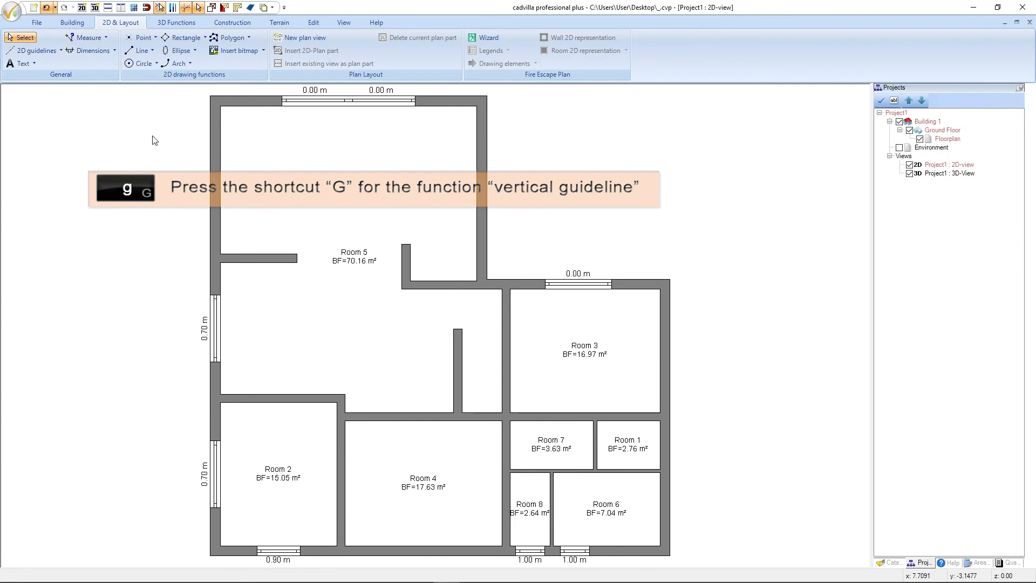
key("g")
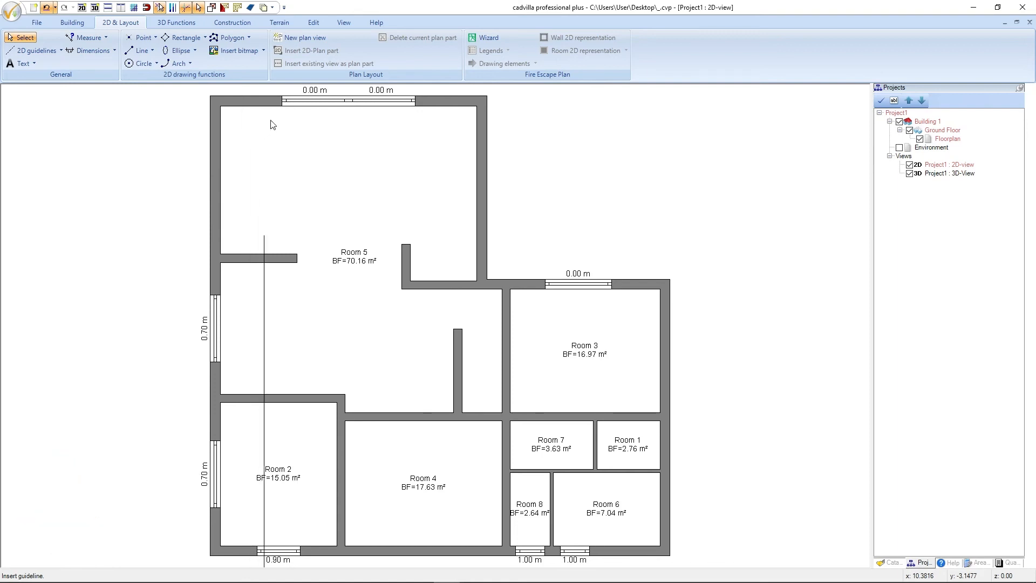
left_click(282, 109)
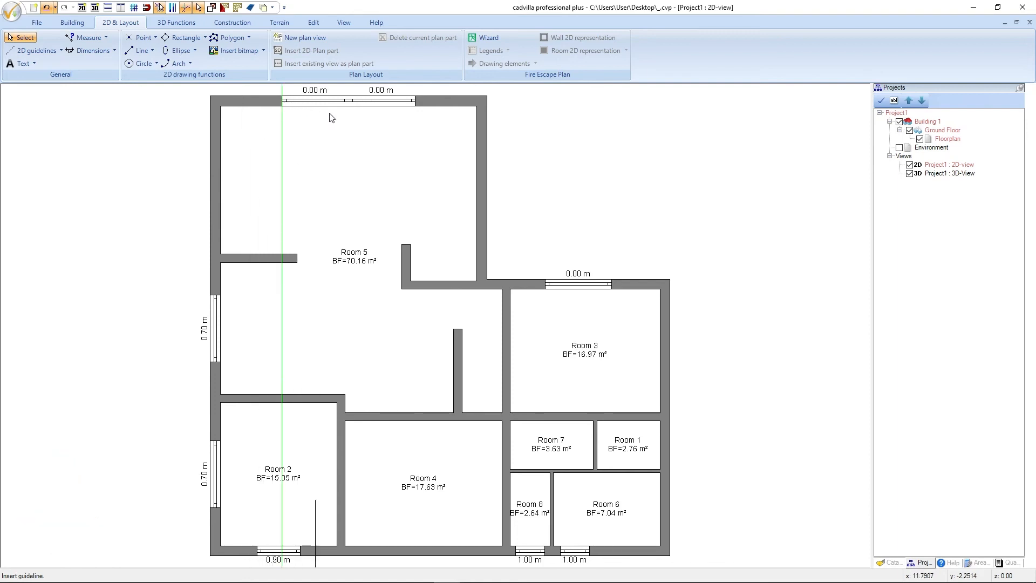
left_click(416, 110)
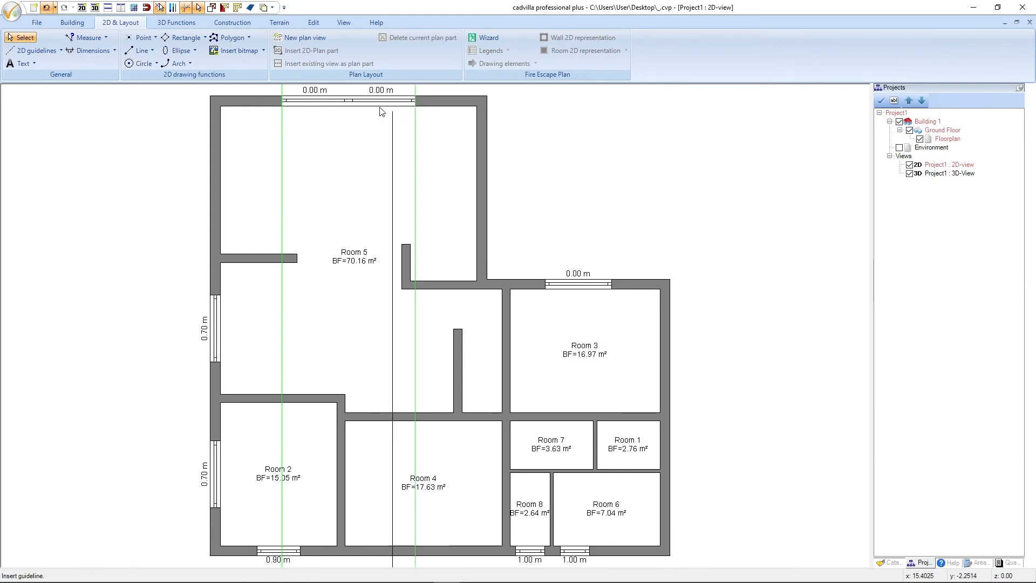
left_click(349, 110)
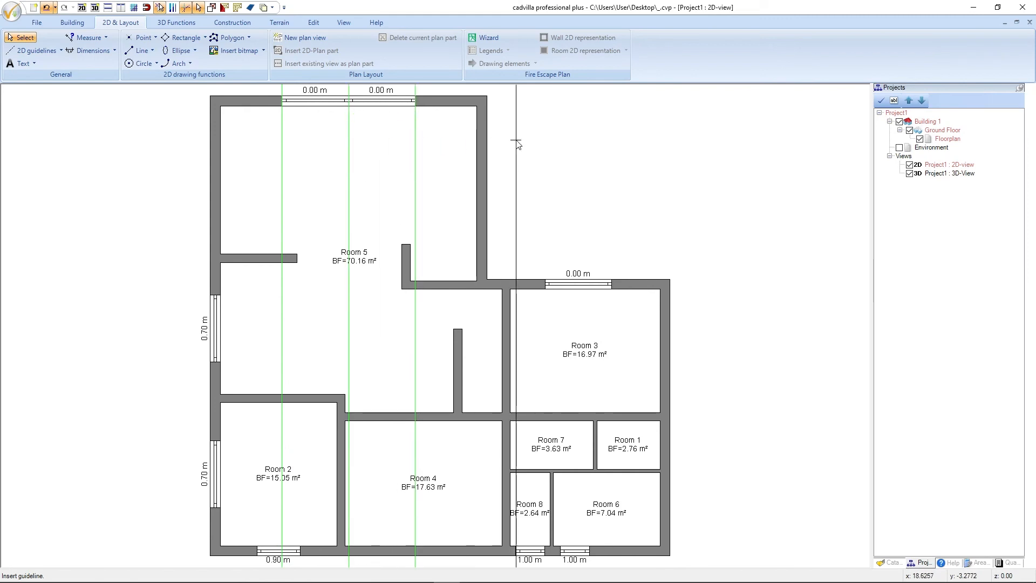
key("Escape")
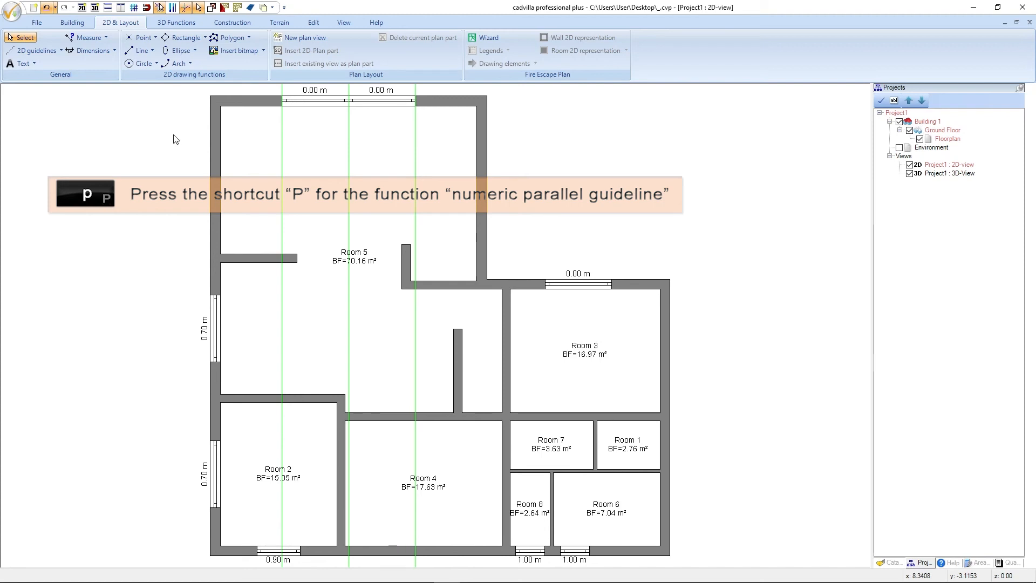
Add numeric parallel guidelines 1 m to the right of the double window's left-end guideline and of its middle guideline.
key("p")
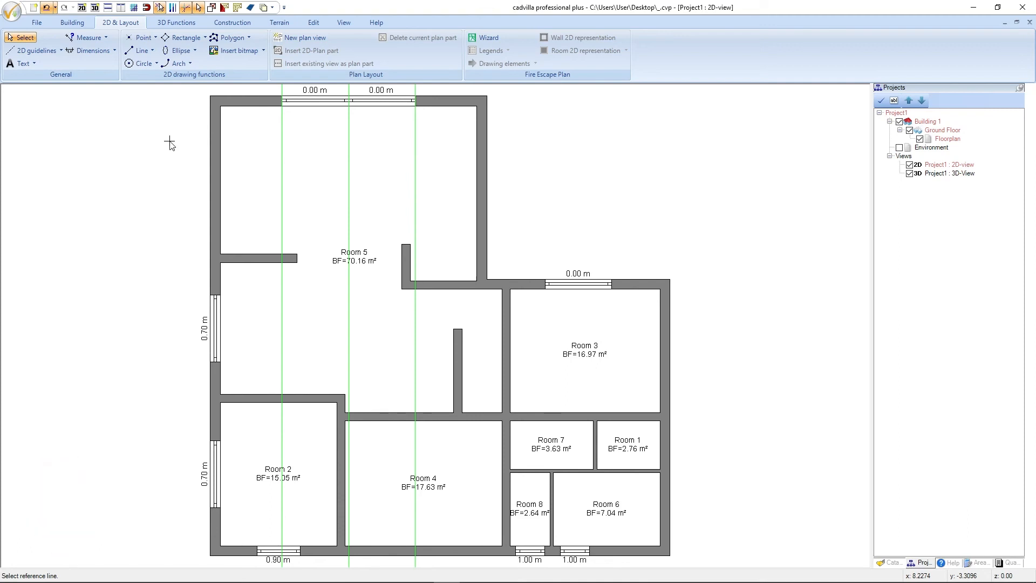
left_click(283, 136)
left_click(318, 141)
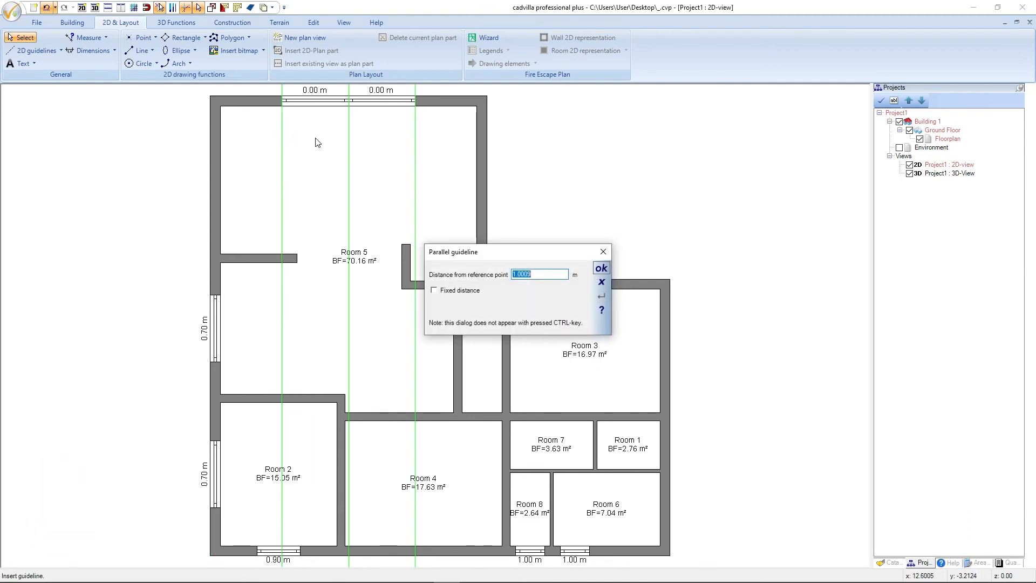
type("1")
key("Return")
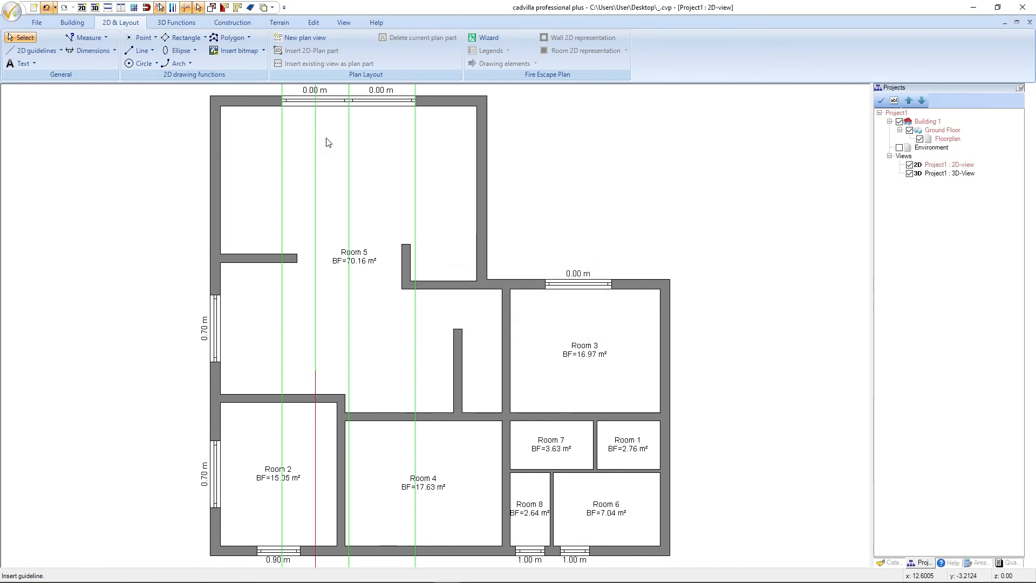
left_click(349, 142)
left_click(381, 141)
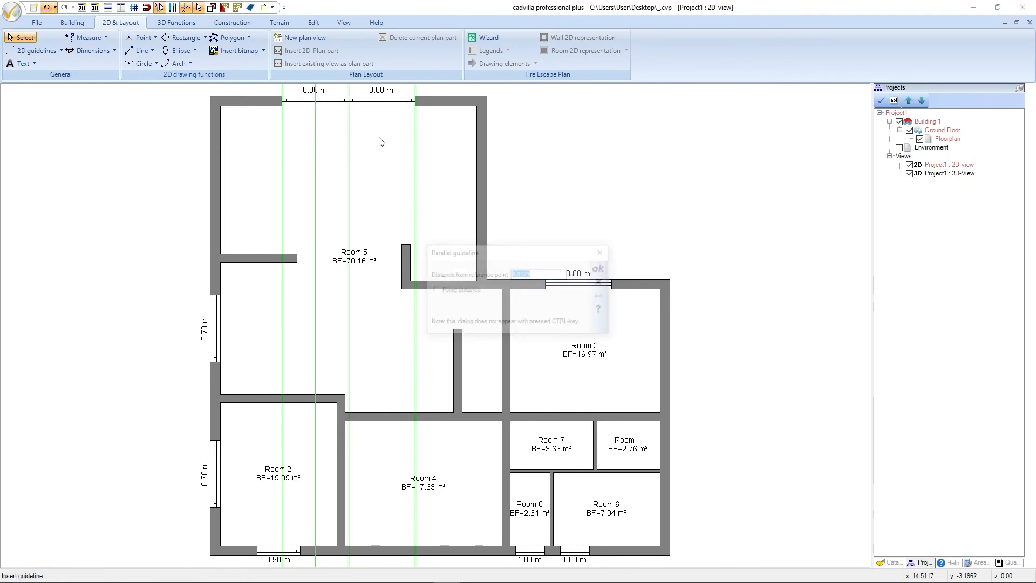
type("1")
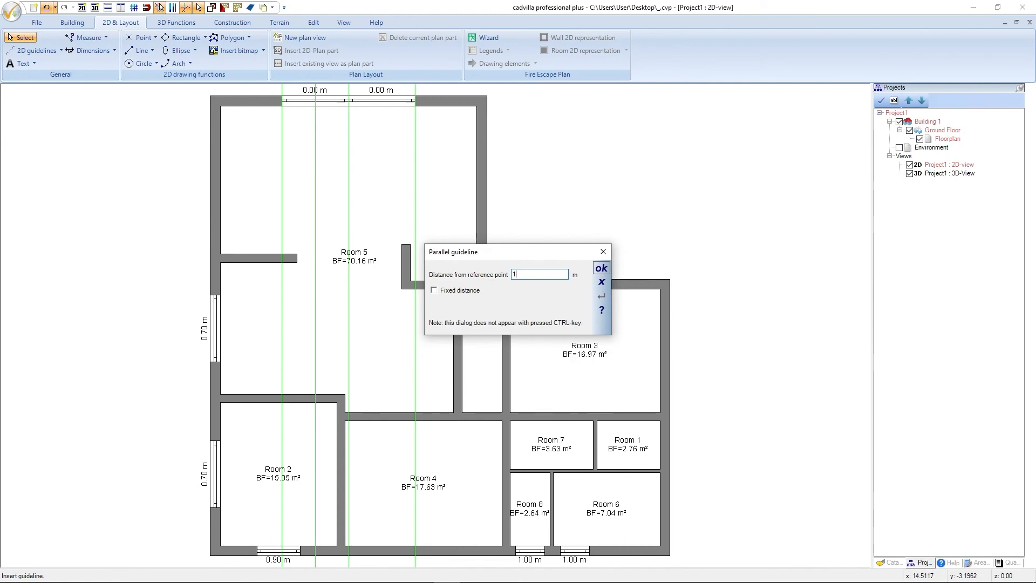
key("Return")
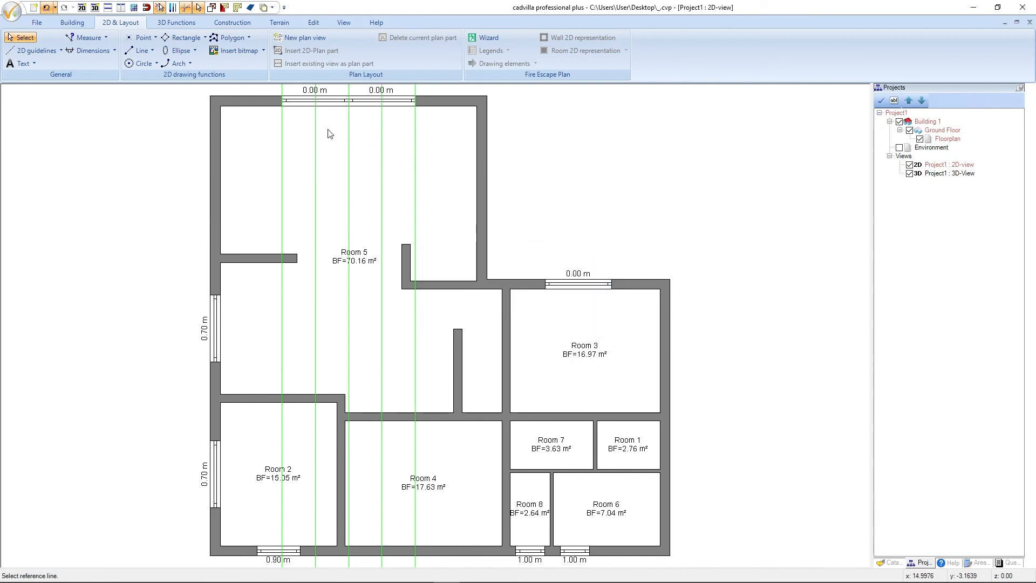
Add a horizontal parallel guideline 1 m inside Room 5 from the inner face of the double window's wall.
left_click(261, 106)
left_click(257, 140)
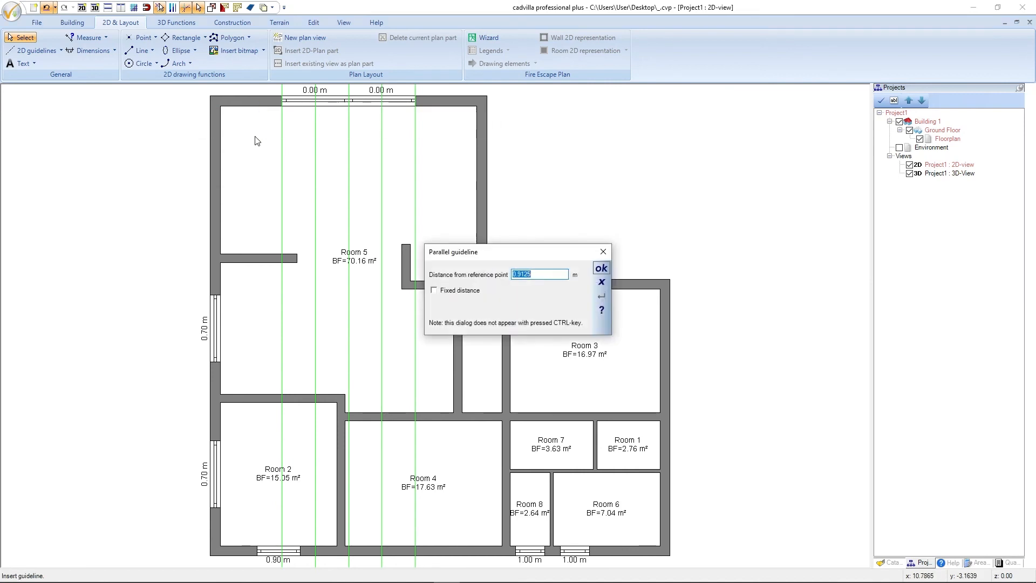
type("1")
key("Return")
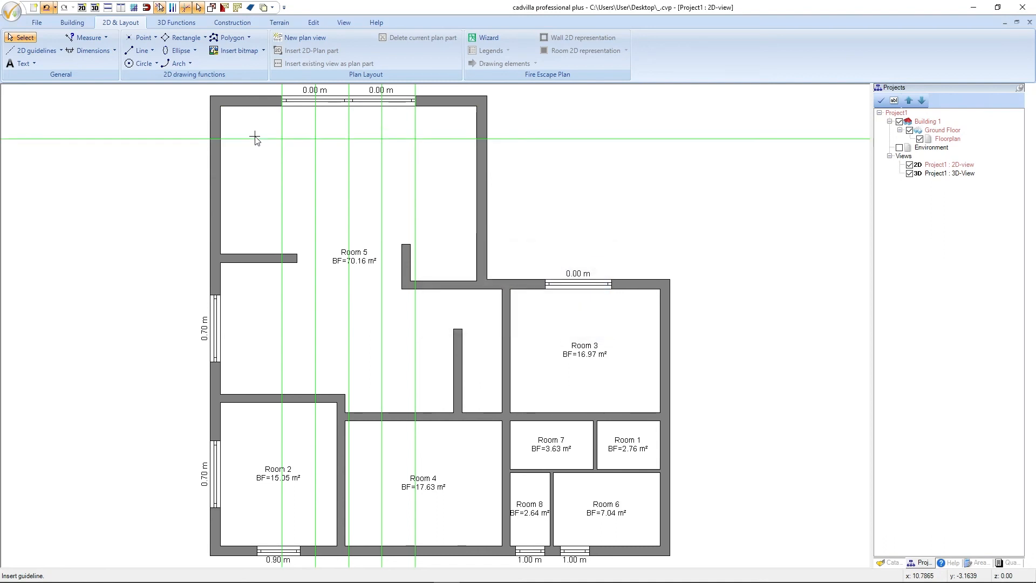
key("Escape")
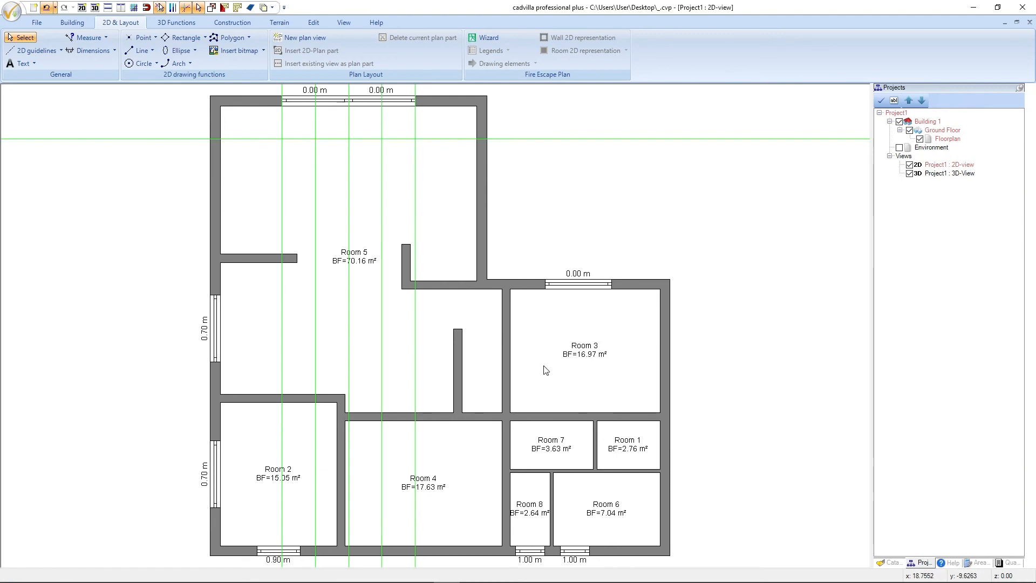
Draw a quarter-circle swing arc of 1 m radius centred on the double window's left inner corner, ending at the neighbouring vertical guideline.
scroll(543, 367, "down", 2)
scroll(427, 162, "up", 2)
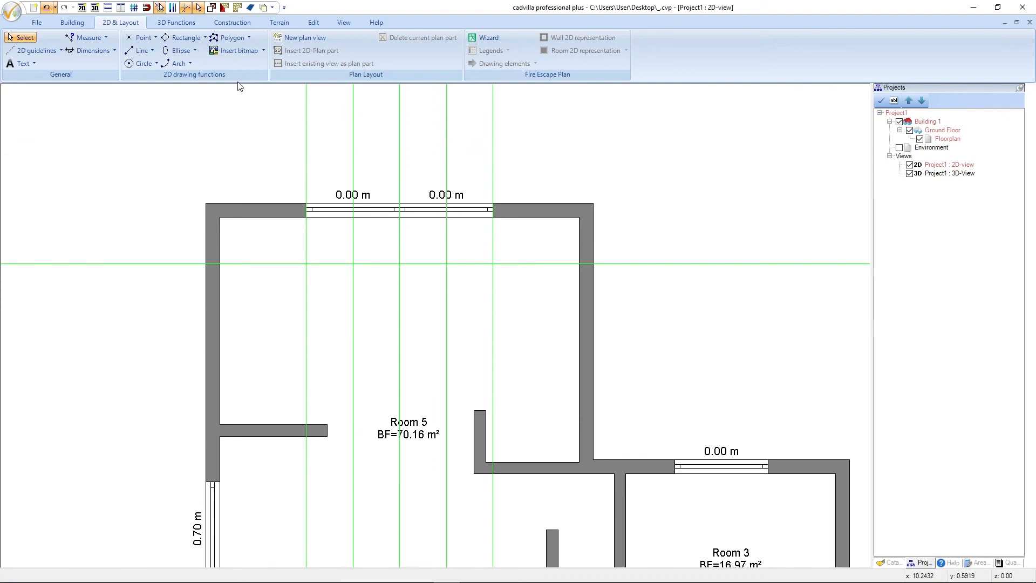
left_click(189, 63)
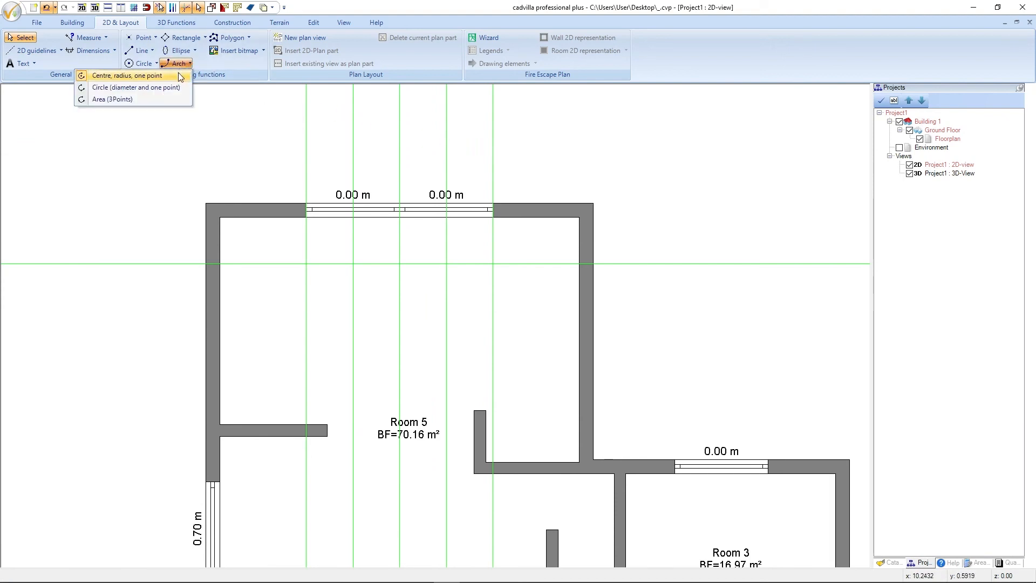
left_click(178, 74)
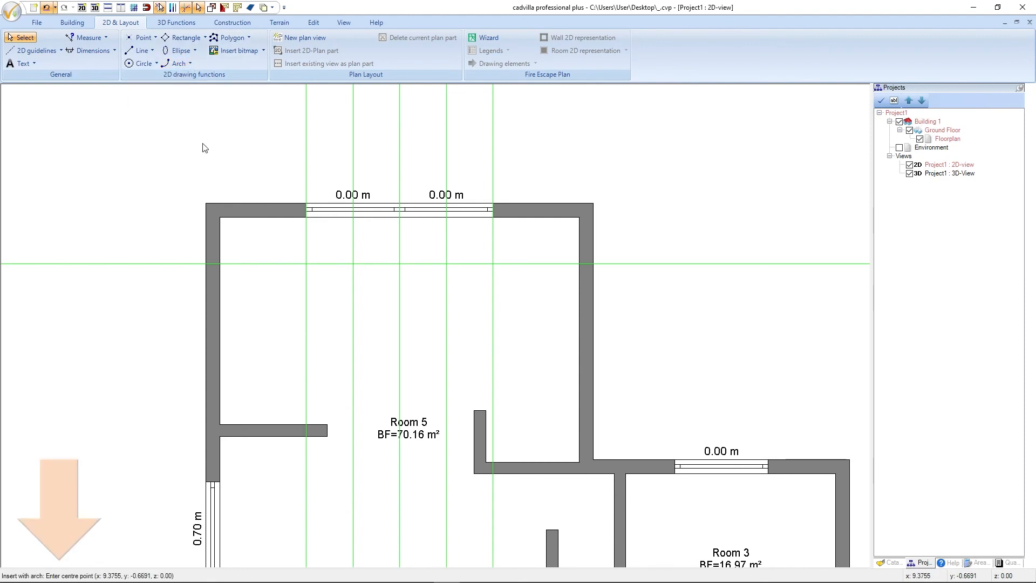
left_click(308, 219)
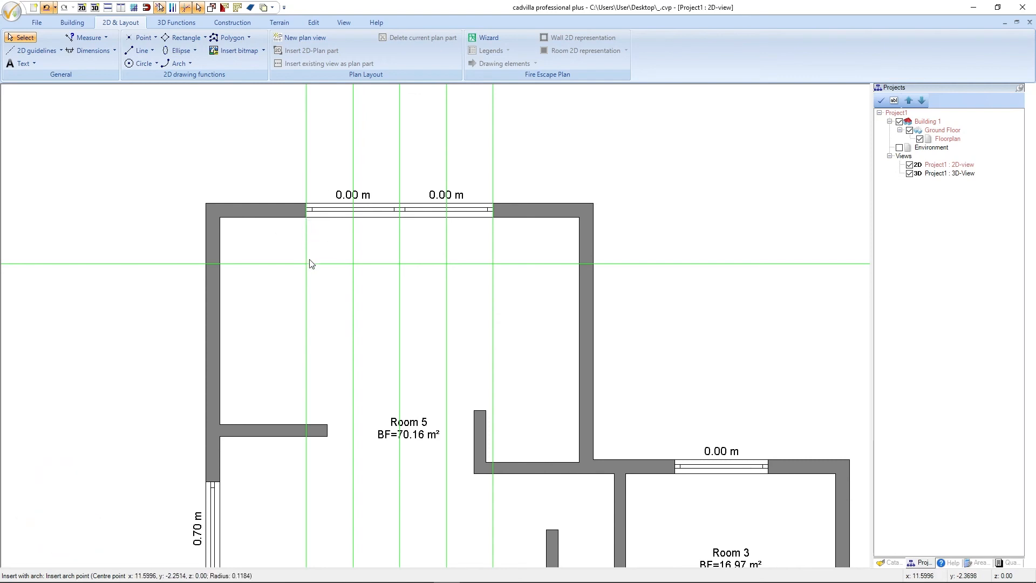
left_click(308, 265)
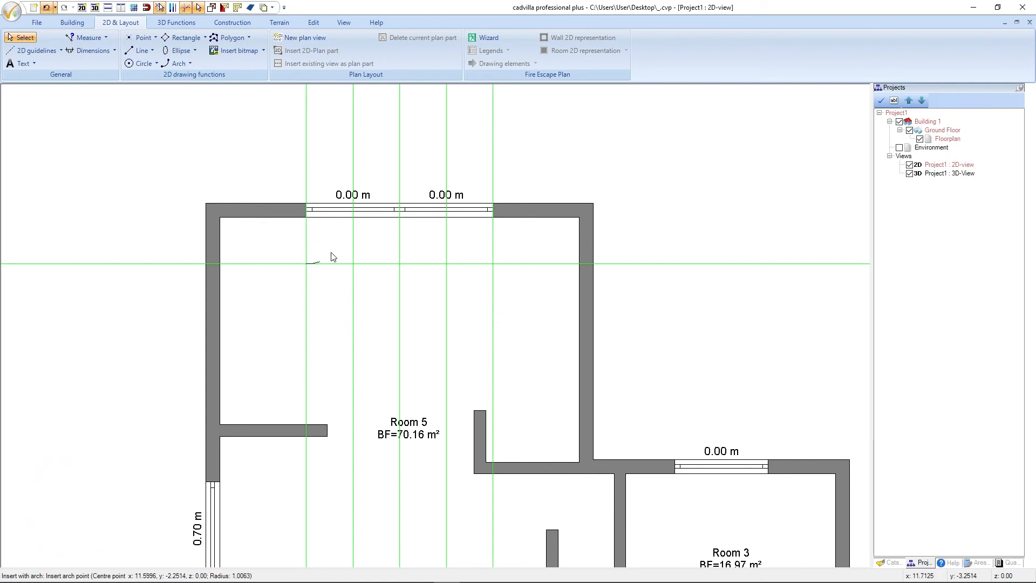
left_click(354, 221)
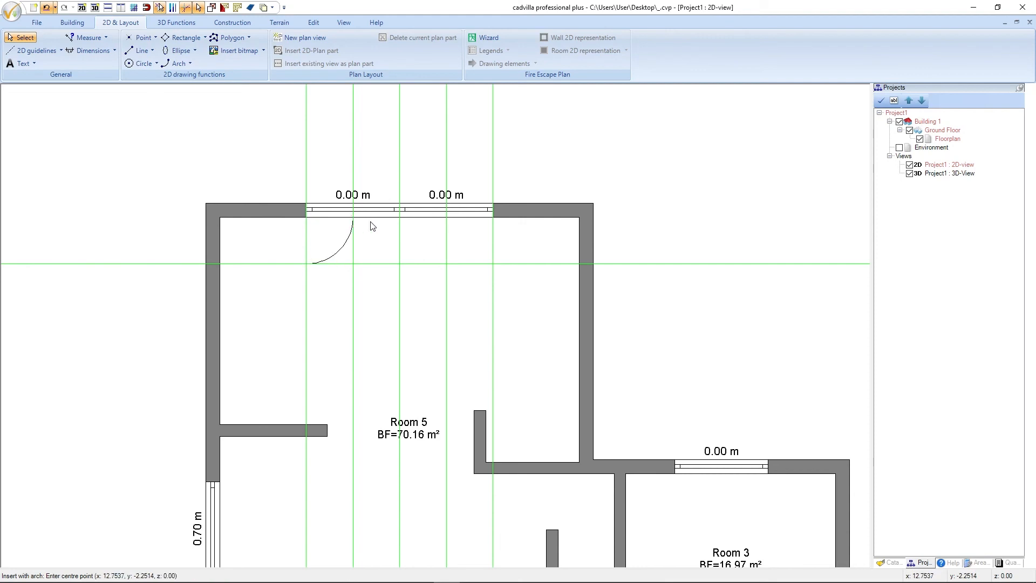
Draw two mirrored quarter-circle swing arcs of 1 m radius centred on the double window's inner midpoint, ending at the adjacent vertical guidelines.
left_click(400, 223)
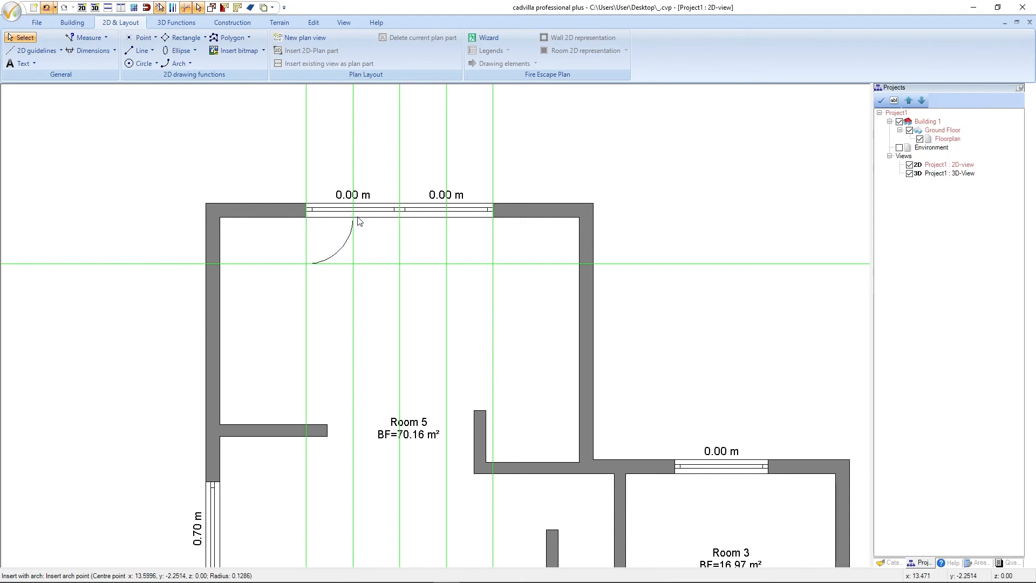
left_click(398, 265)
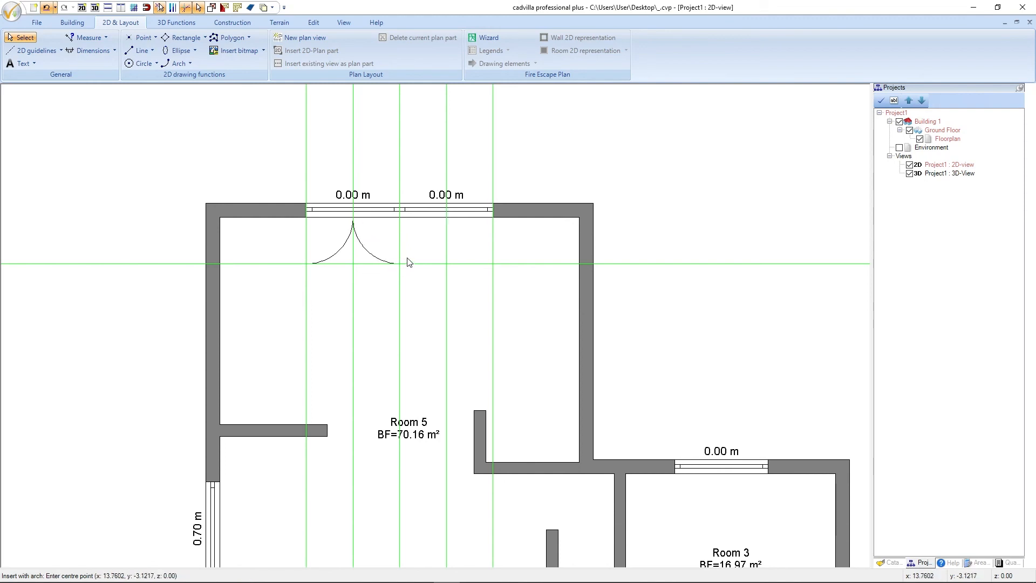
left_click(400, 220)
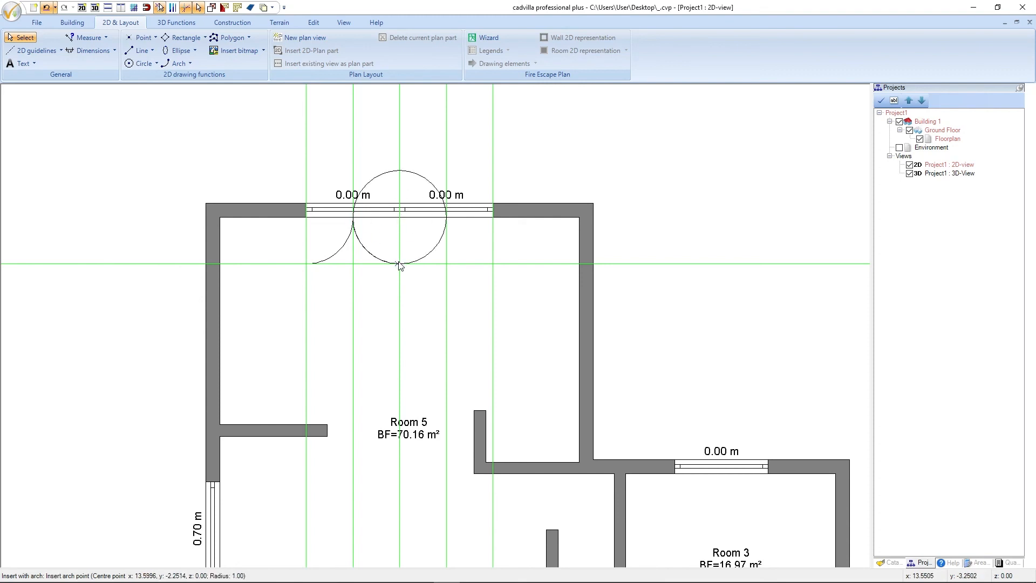
left_click(398, 264)
left_click(446, 218)
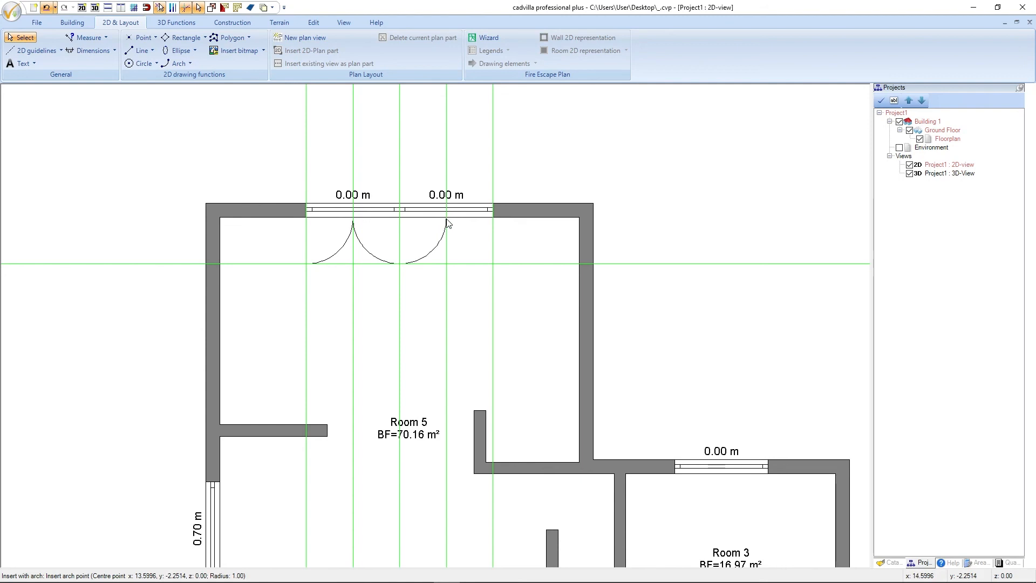
Draw a quarter-circle swing arc of 1 m radius centred on the double window's right inner corner, ending at the neighbouring vertical guideline.
left_click(496, 221)
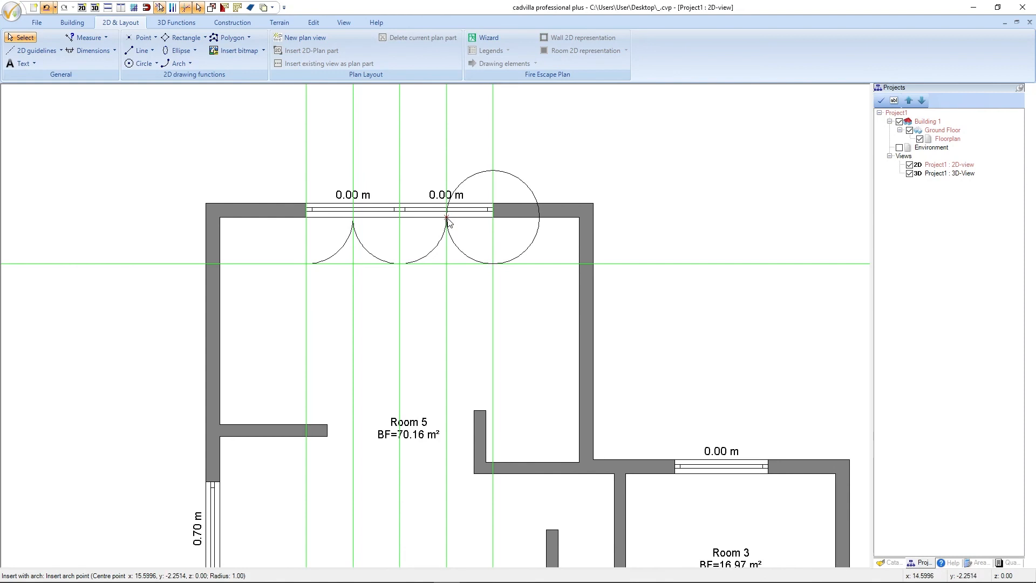
left_click(447, 220)
left_click(505, 251)
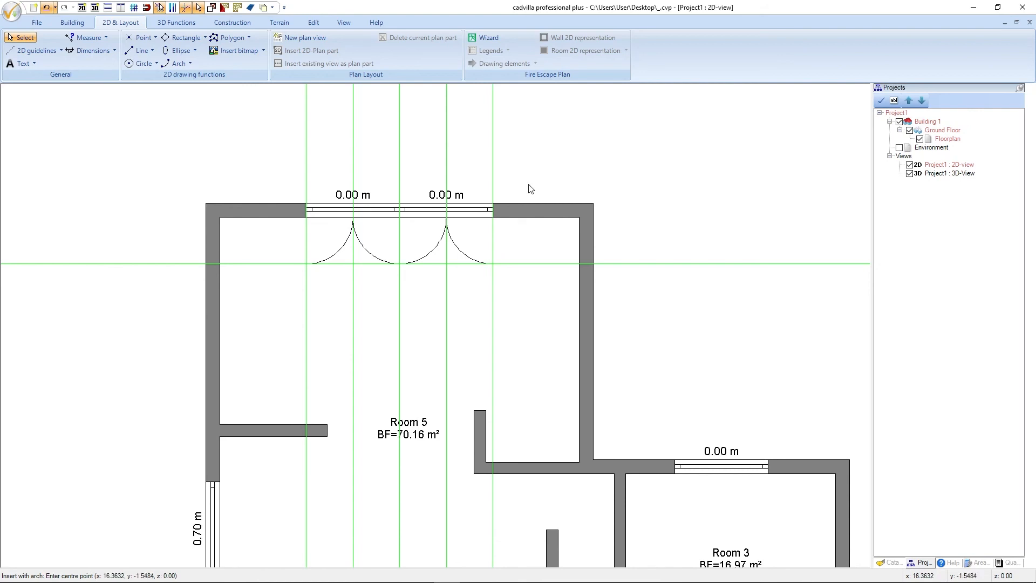
key("Escape")
Draw 1 m vertical leaf lines from the double window's two inner corners and midpoint to the horizontal guideline, and hide the guidelines.
left_click(152, 50)
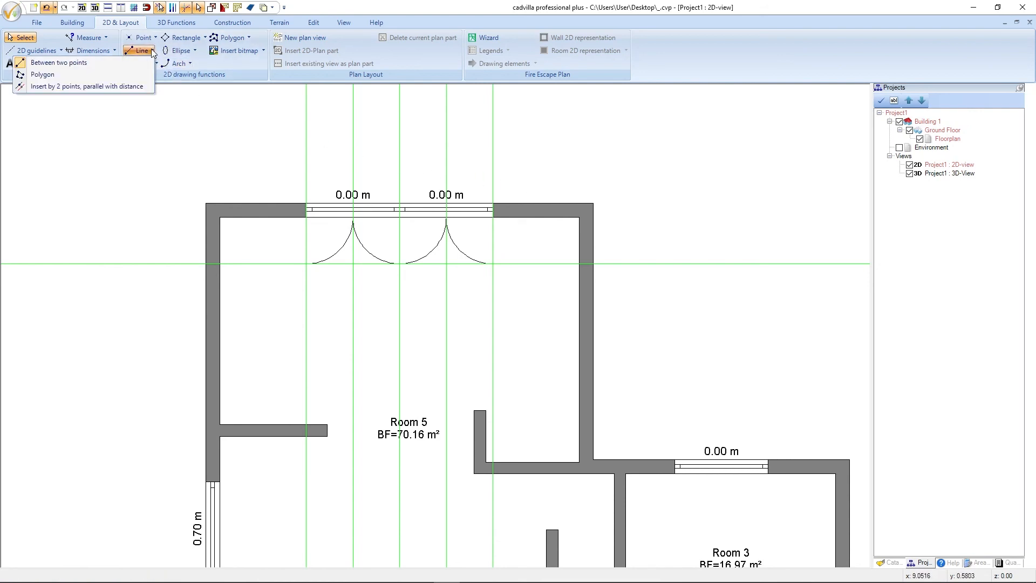
left_click(59, 63)
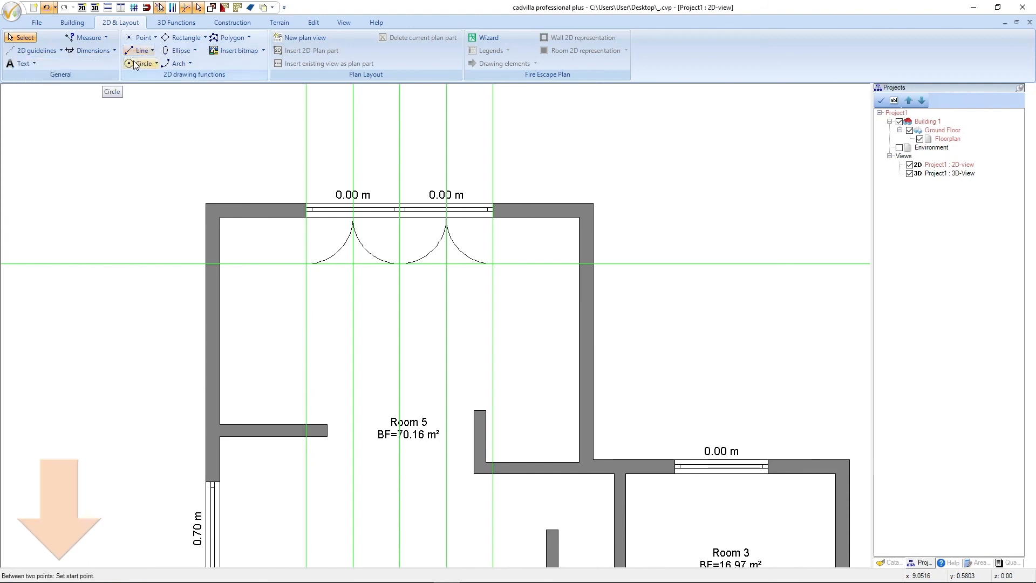
left_click(306, 224)
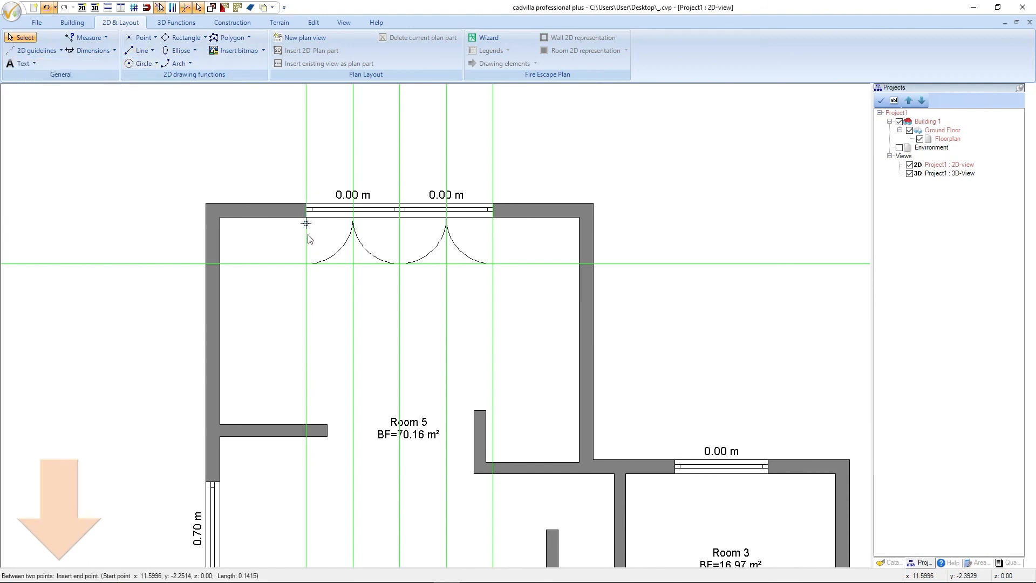
left_click(308, 263)
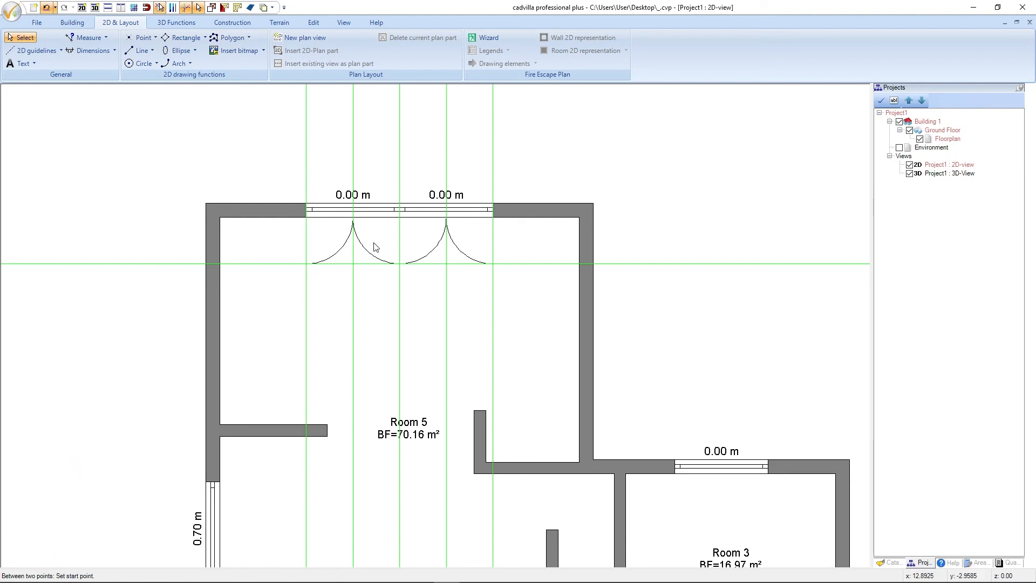
left_click(399, 224)
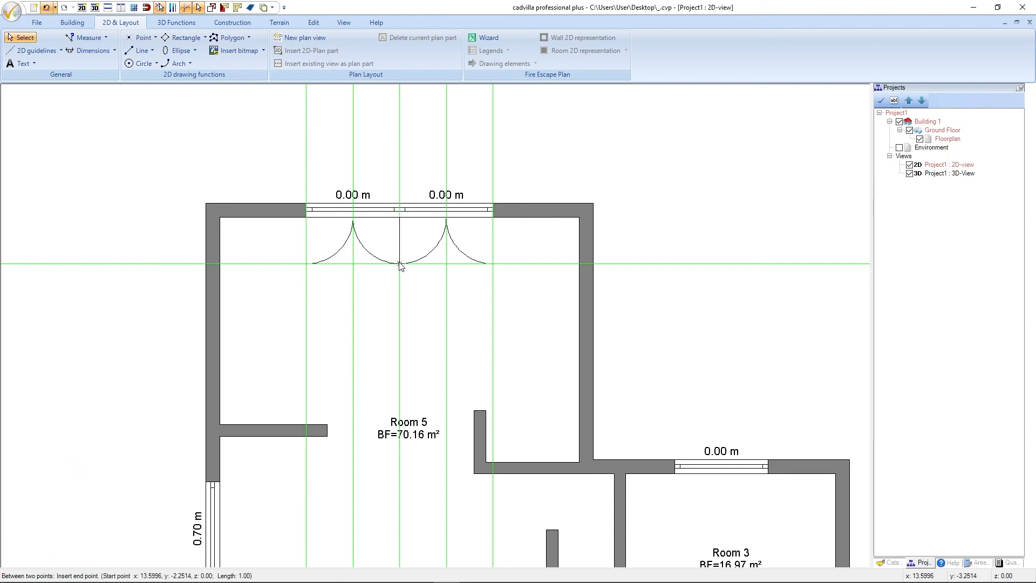
left_click(400, 263)
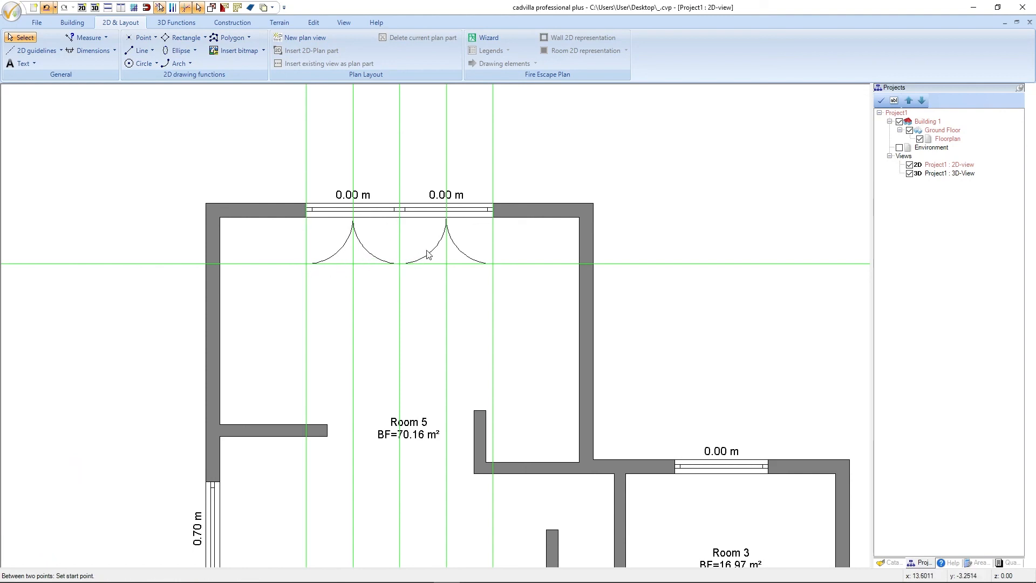
left_click(493, 220)
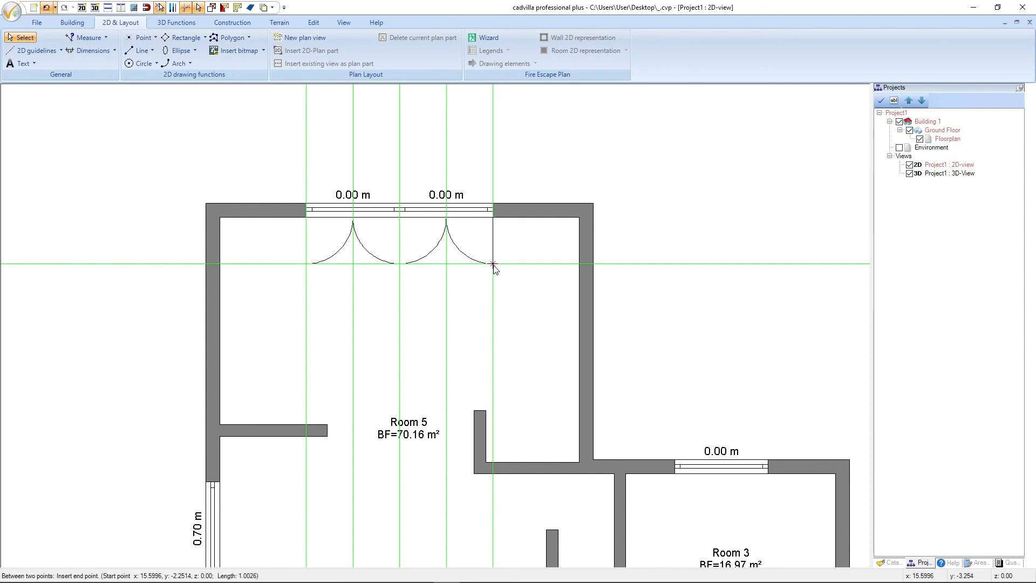
left_click(493, 263)
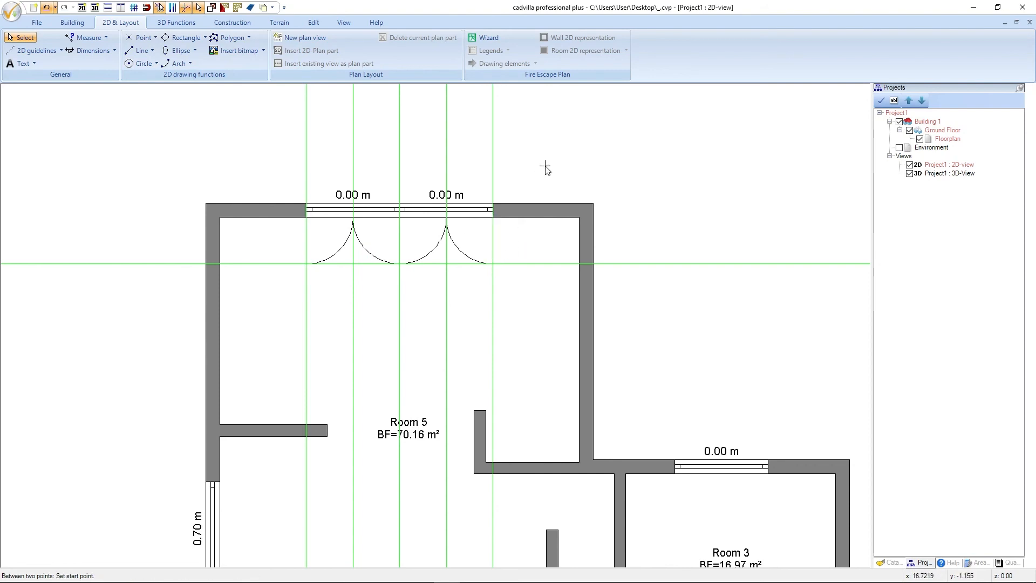
key("Escape")
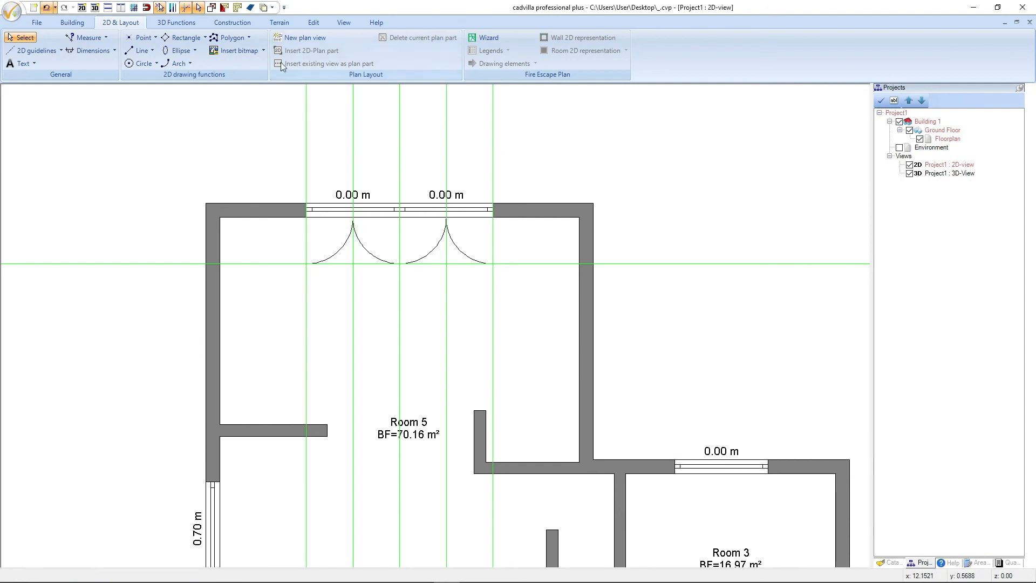
left_click(187, 8)
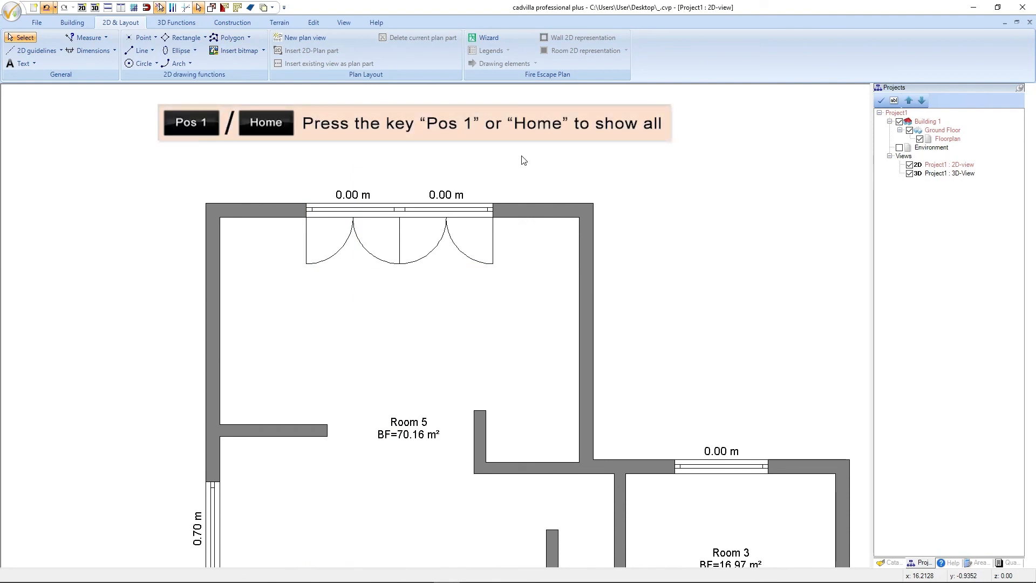
Copy the double window's left pair of swing arcs with its two leaf lines onto Room 3's floor-length window, aligned to its left inner corner.
key("Home")
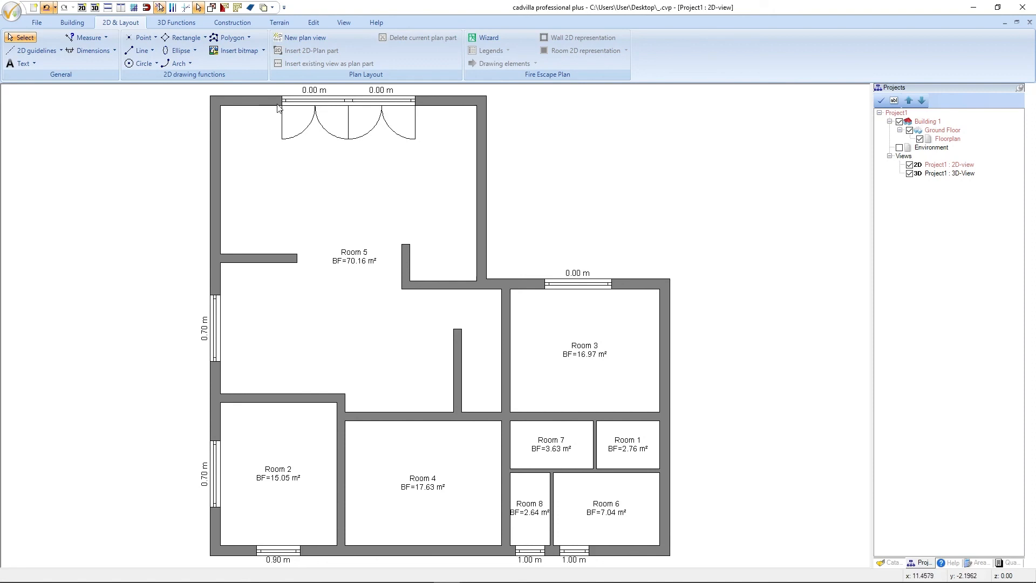
left_click(356, 155)
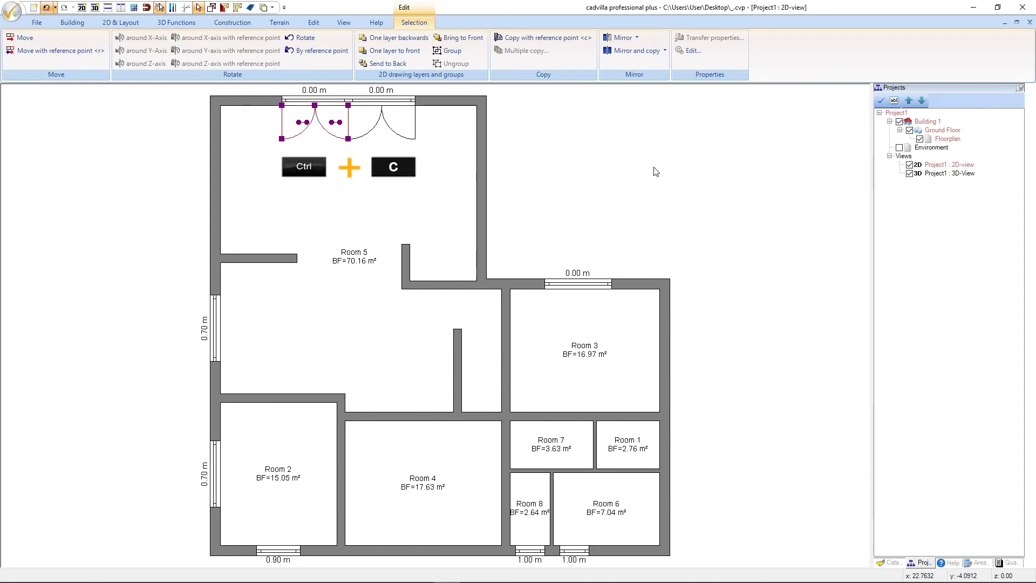
key("ctrl+v")
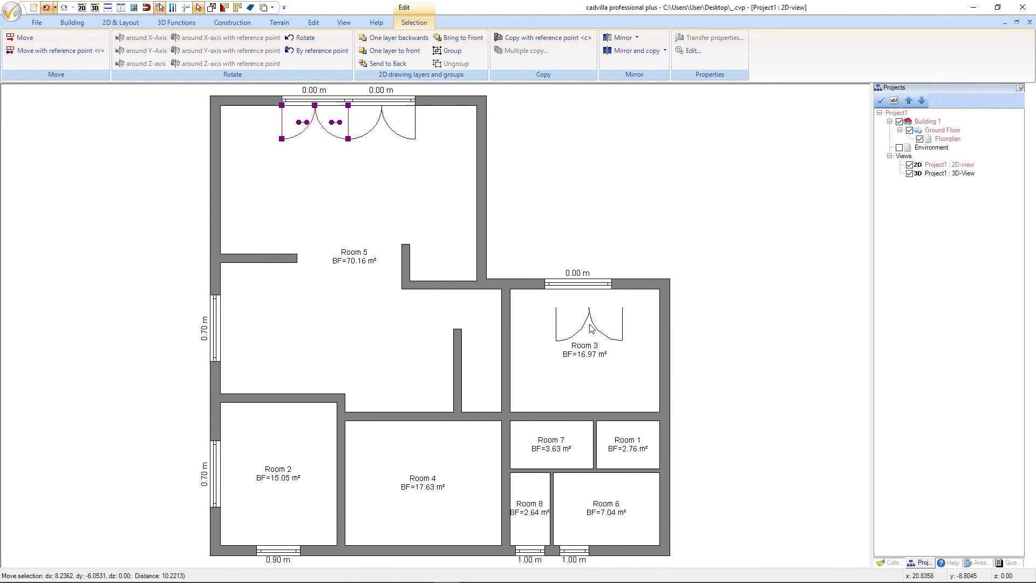
key("w")
key("w")
key("w")
key("w")
key("w")
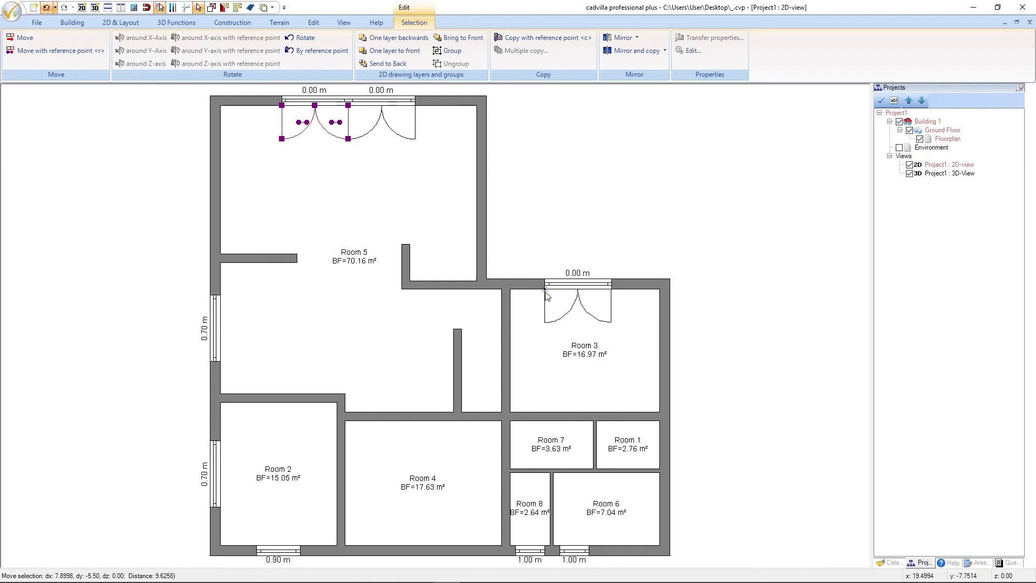
left_click(546, 296)
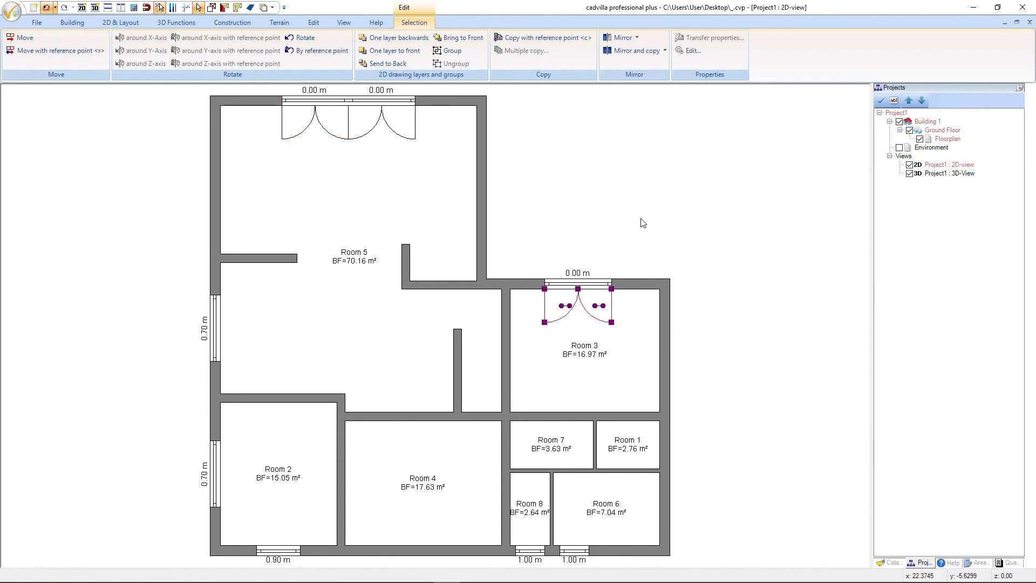
key("Escape")
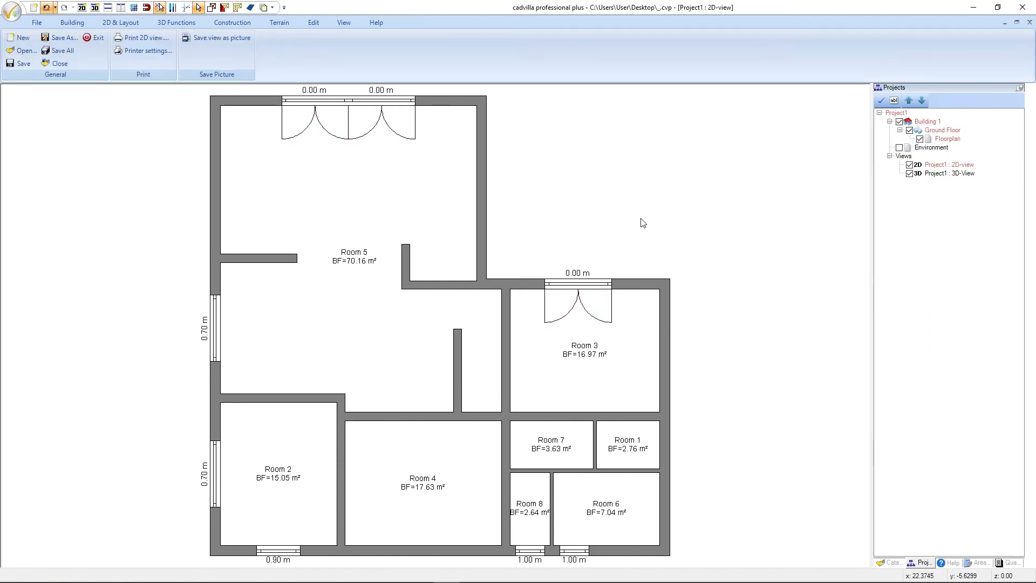